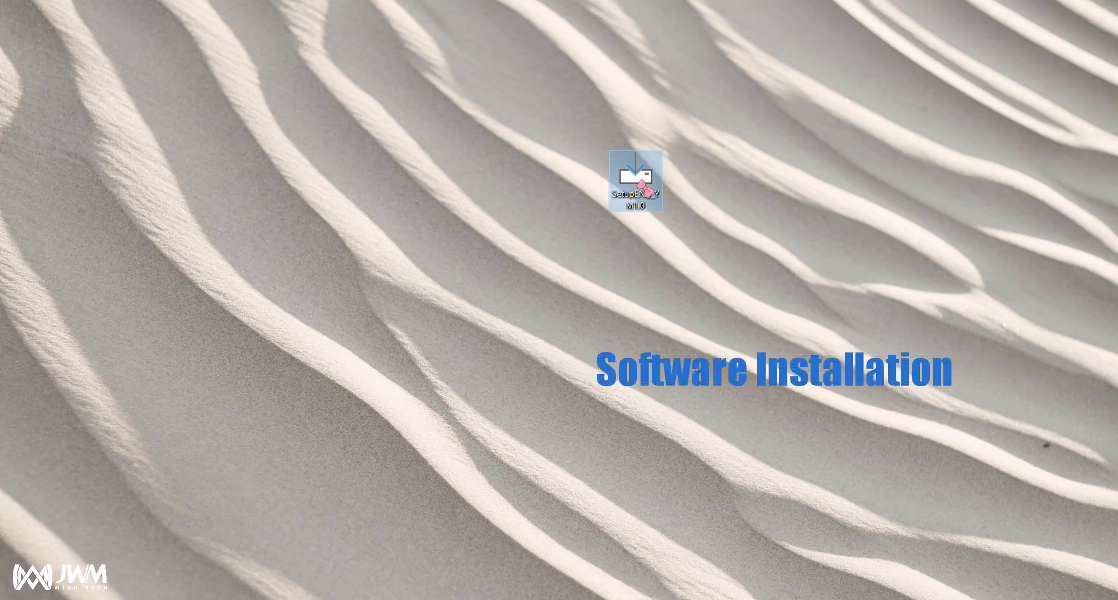
Install PatrolManagementSystem VM1.0 from SetupEN, keeping the default folder and start menu settings
{"action": "double_click", "coordinate": [641, 186]}
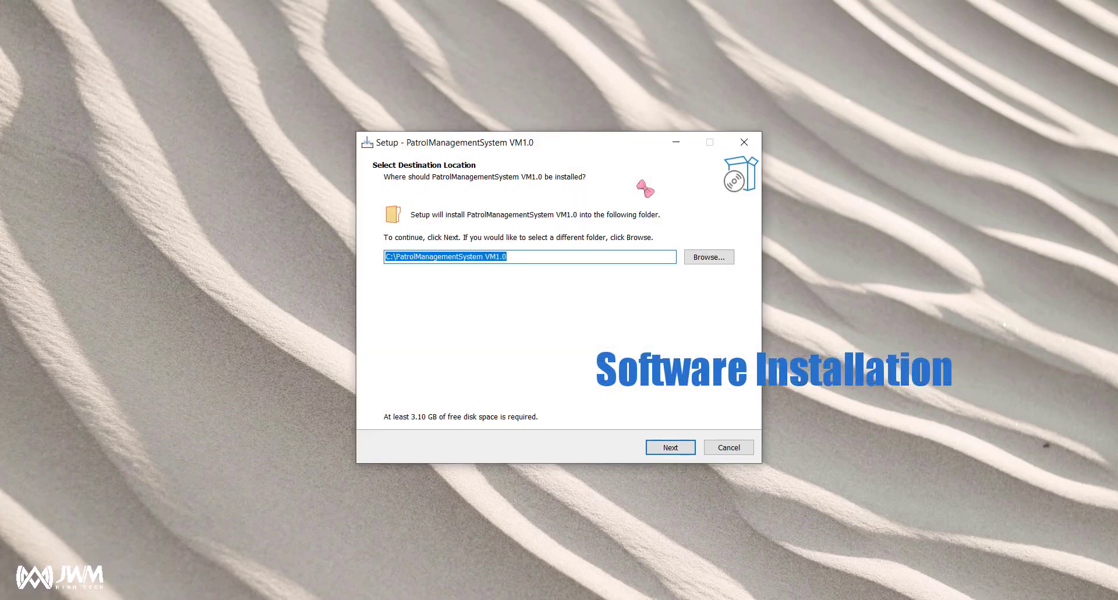
{"action": "left_click", "coordinate": [671, 448]}
{"action": "left_click", "coordinate": [672, 449]}
{"action": "left_click", "coordinate": [671, 448]}
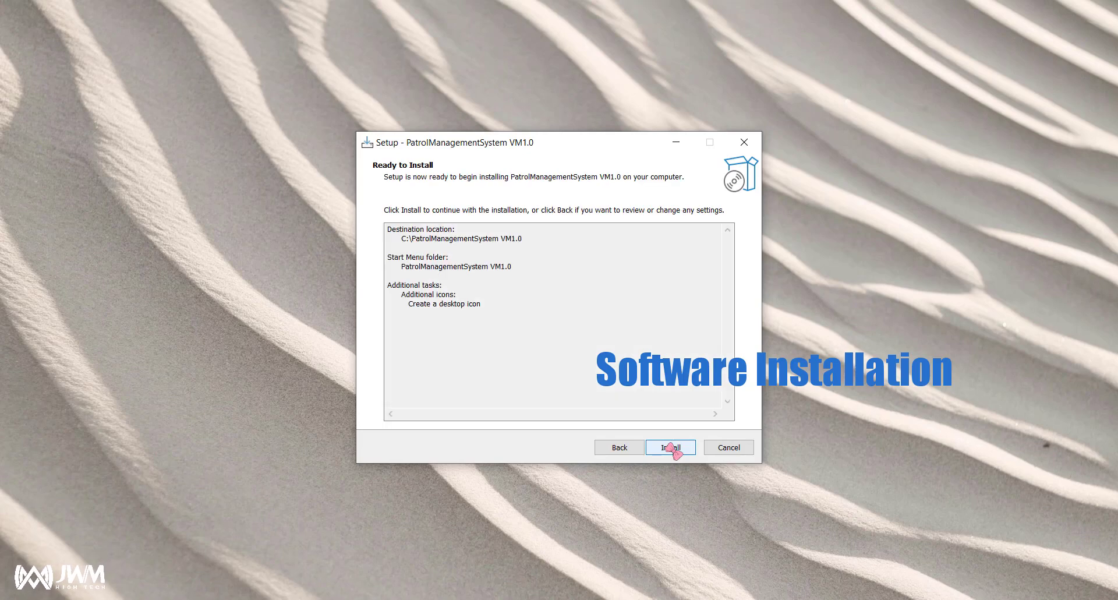
{"action": "left_click", "coordinate": [672, 449]}
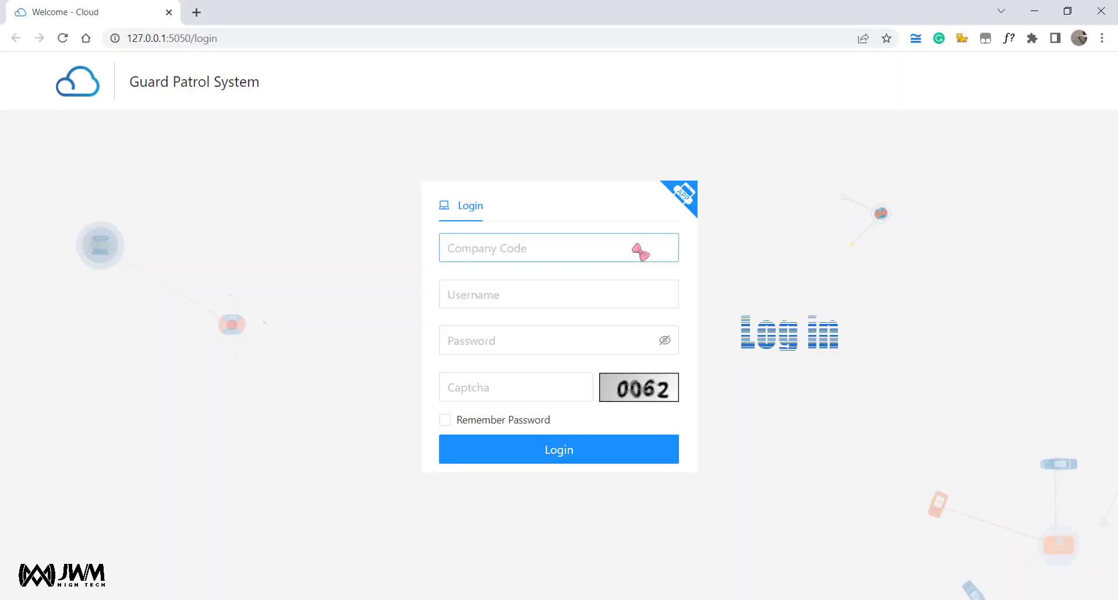
Enter the company code and activate the system by pasting the verification code
{"action": "left_click", "coordinate": [632, 249]}
{"action": "type", "text": "administrator"}
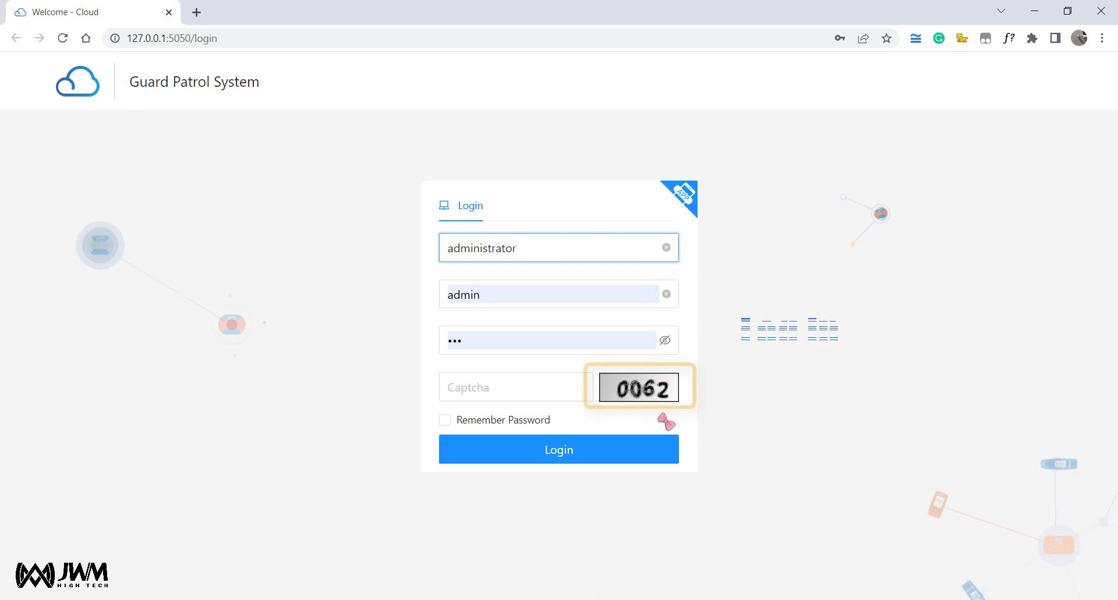
{"action": "right_click", "coordinate": [634, 387]}
{"action": "left_click", "coordinate": [470, 279]}
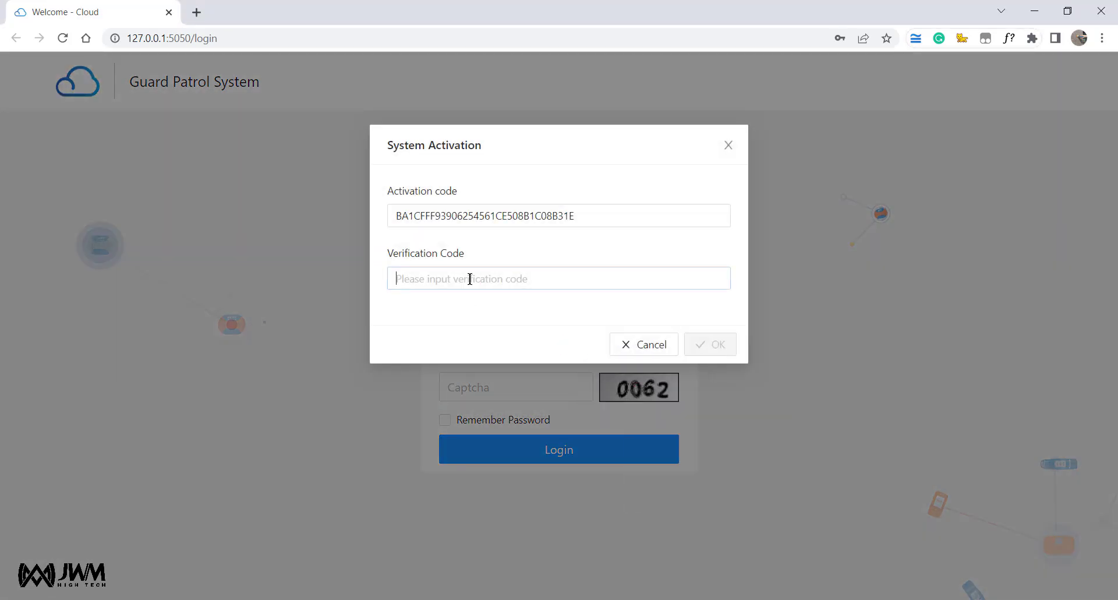
{"action": "left_click", "coordinate": [470, 279]}
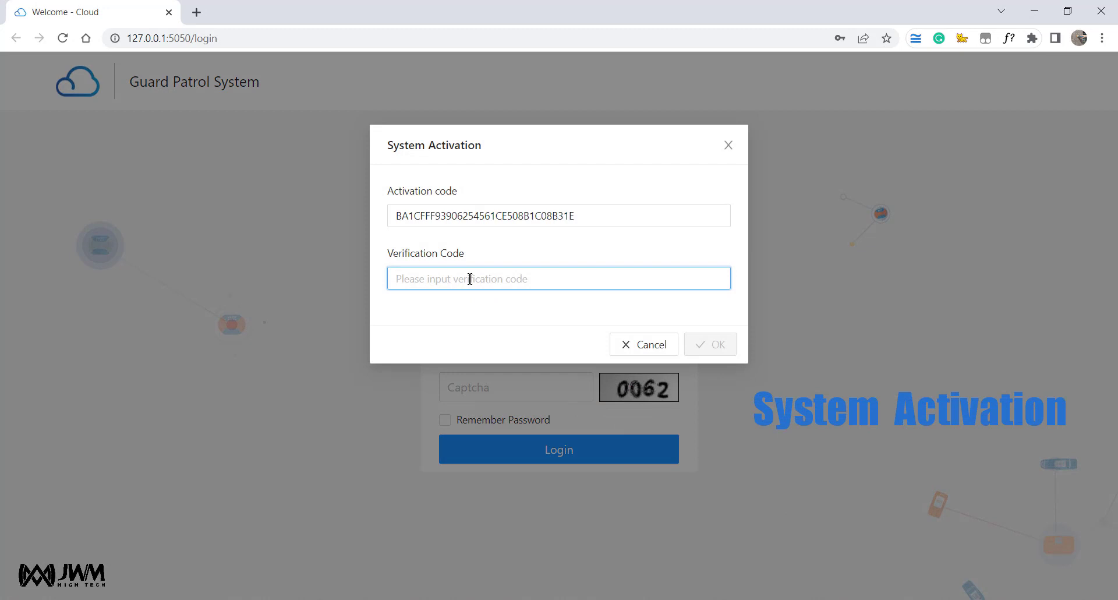
{"action": "key", "text": "ctrl+v"}
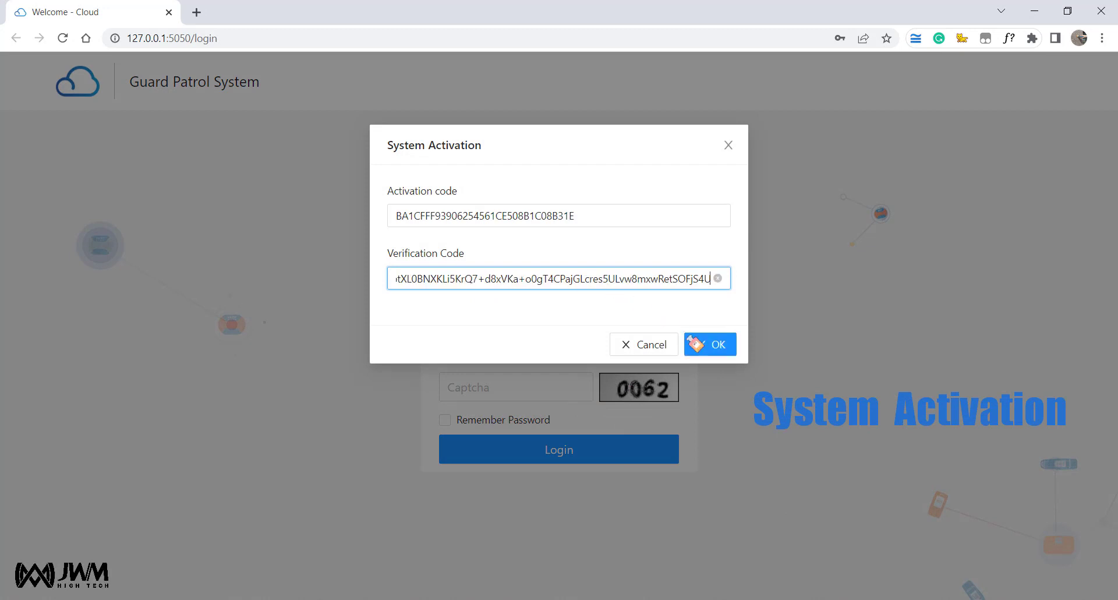
{"action": "left_click", "coordinate": [711, 344]}
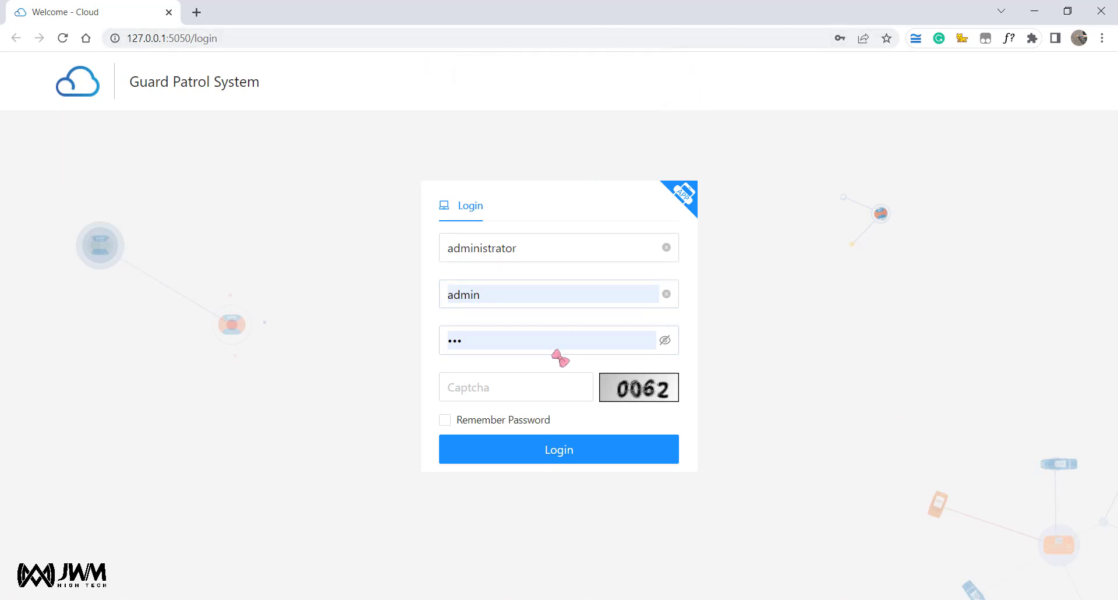
Enter the captcha, tick Remember Password and log in as administrator
{"action": "left_click", "coordinate": [546, 384]}
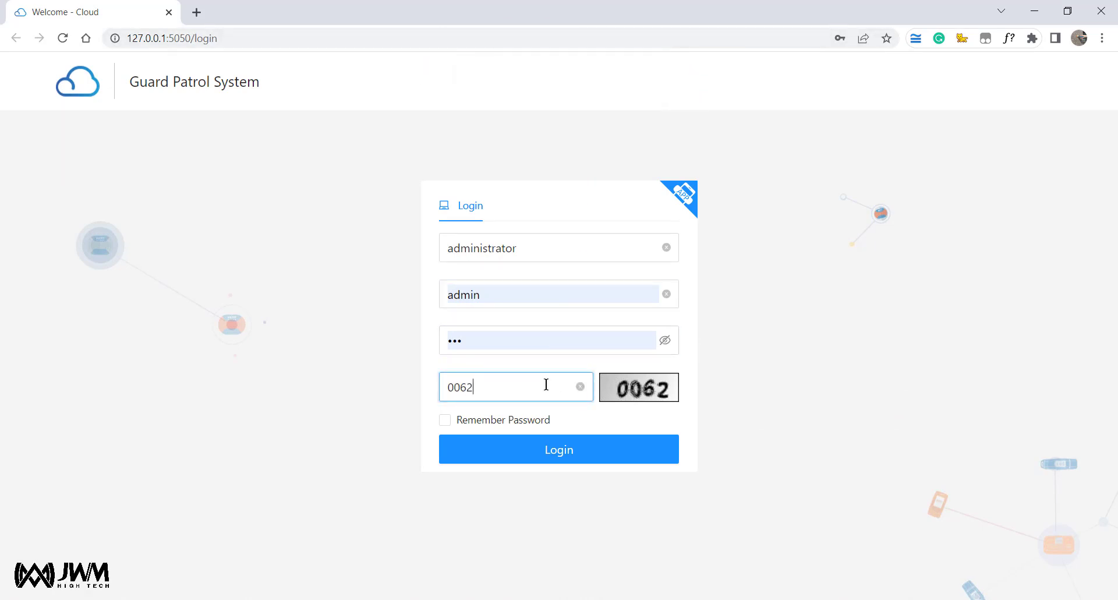
{"action": "left_click", "coordinate": [457, 424]}
{"action": "left_click", "coordinate": [506, 455]}
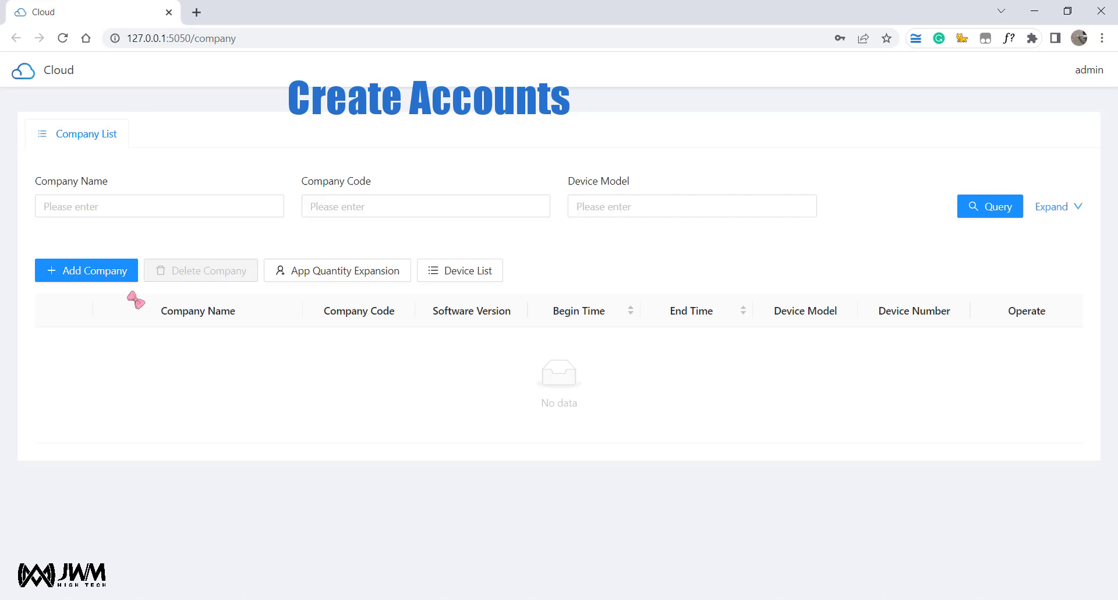
Start a new company and enter the name JWM and its company code
{"action": "left_click", "coordinate": [86, 281]}
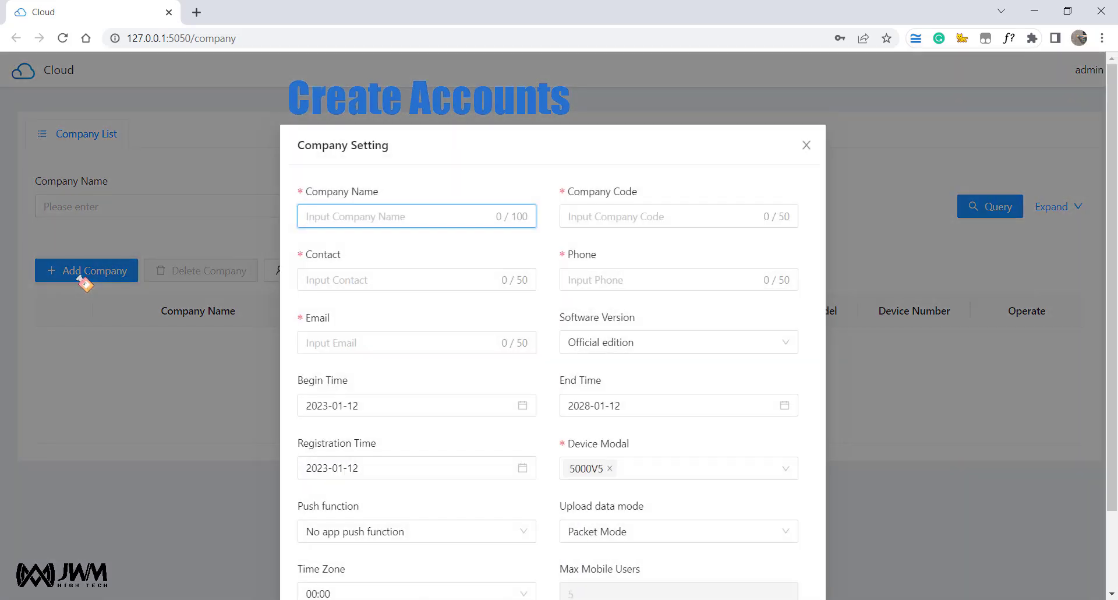
{"action": "left_click", "coordinate": [436, 136]}
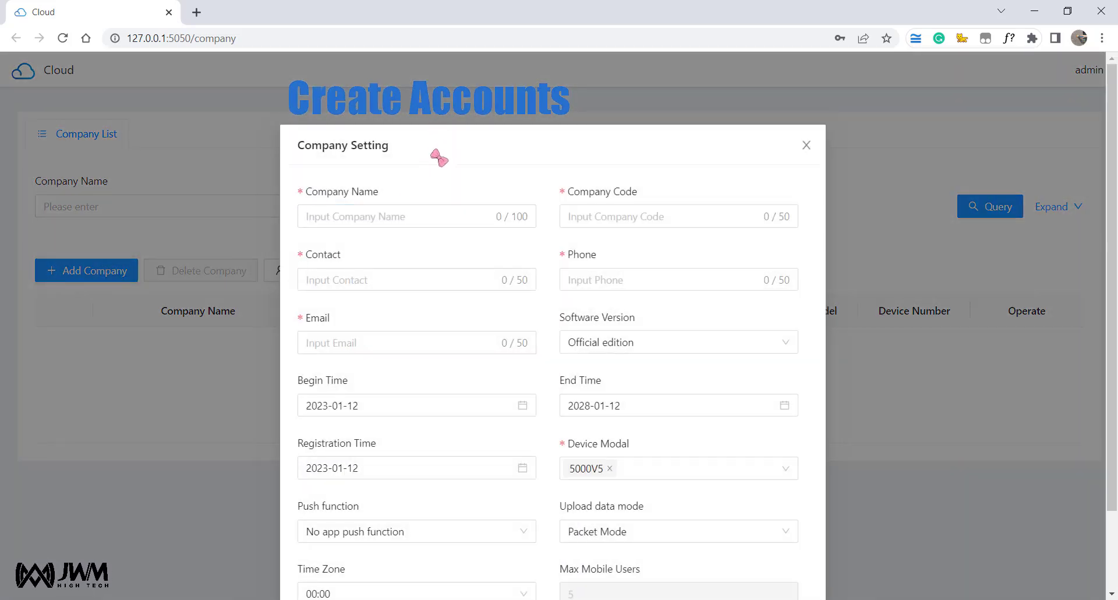
{"action": "scroll", "coordinate": [436, 156], "scroll_direction": "down", "scroll_amount": 2}
{"action": "left_click", "coordinate": [390, 143]}
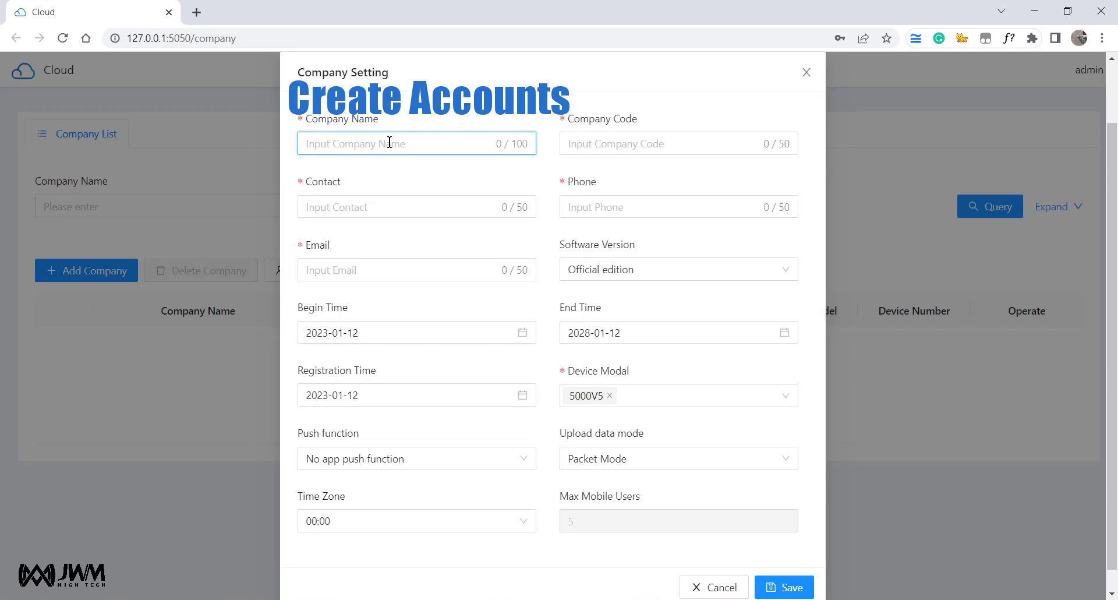
{"action": "type", "text": "JWM"}
{"action": "key", "text": "Tab"}
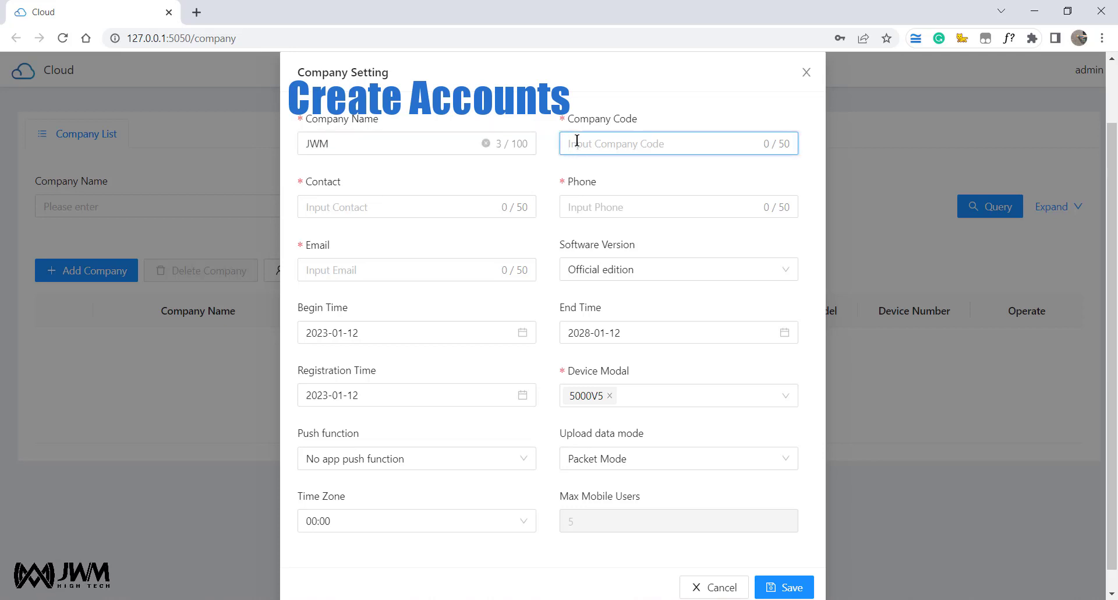
{"action": "type", "text": "Jackie"}
Fill in the contact name, phone number and e-mail, then save company JWM
{"action": "left_click", "coordinate": [477, 206]}
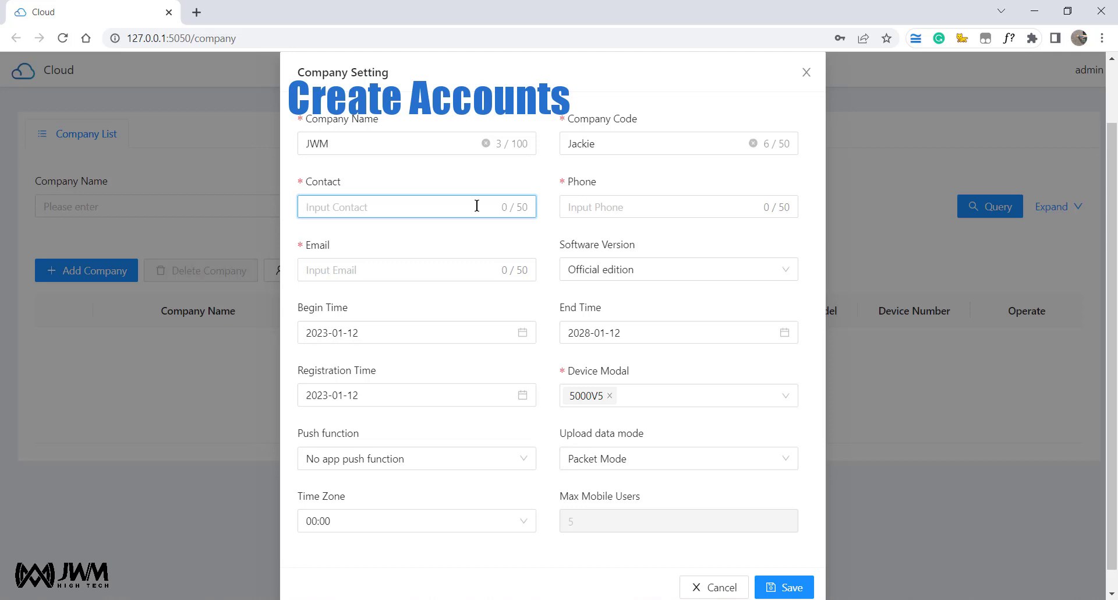
{"action": "type", "text": "Jackie"}
{"action": "left_click", "coordinate": [579, 204]}
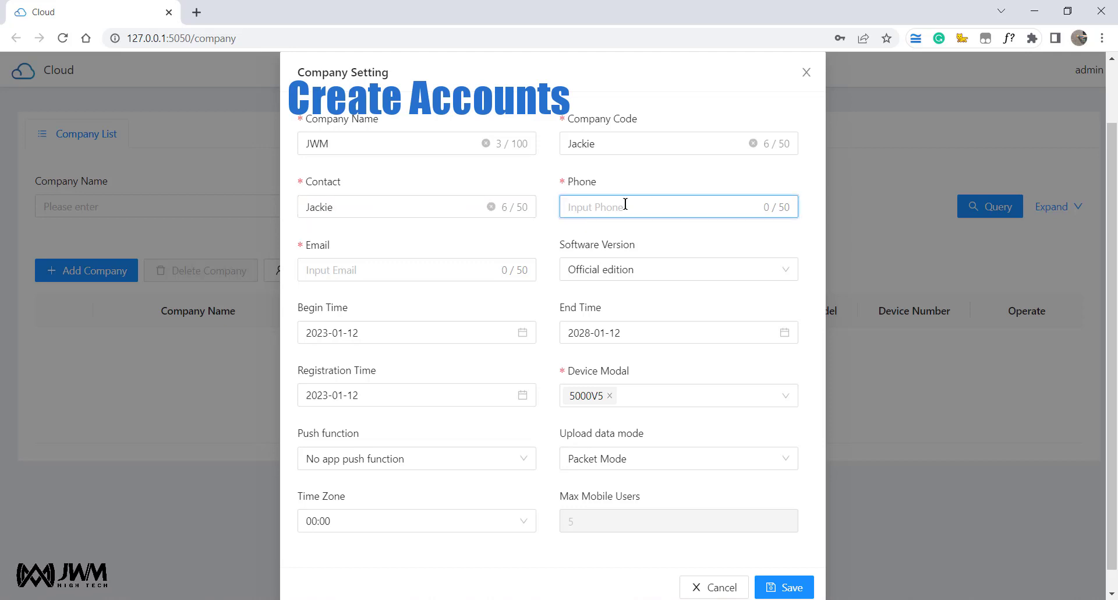
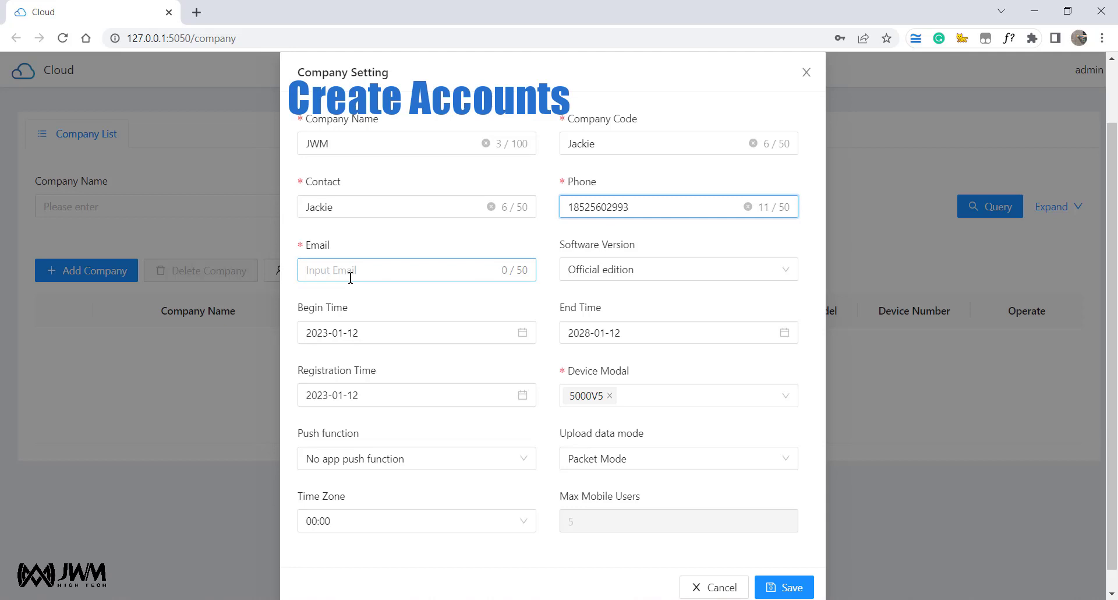
{"action": "left_click", "coordinate": [351, 276]}
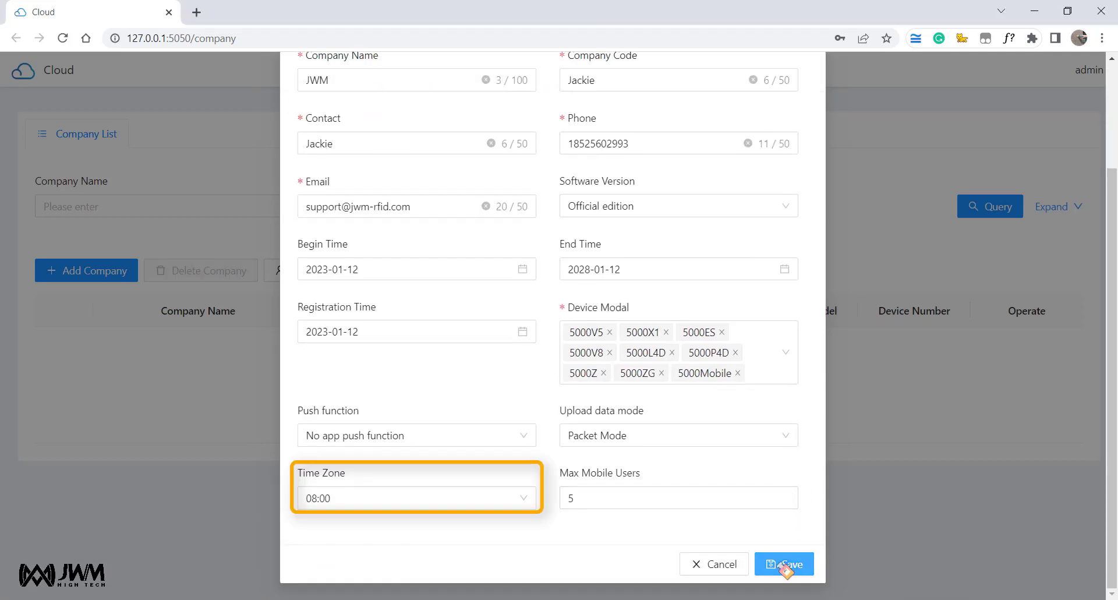
{"action": "left_click", "coordinate": [786, 571]}
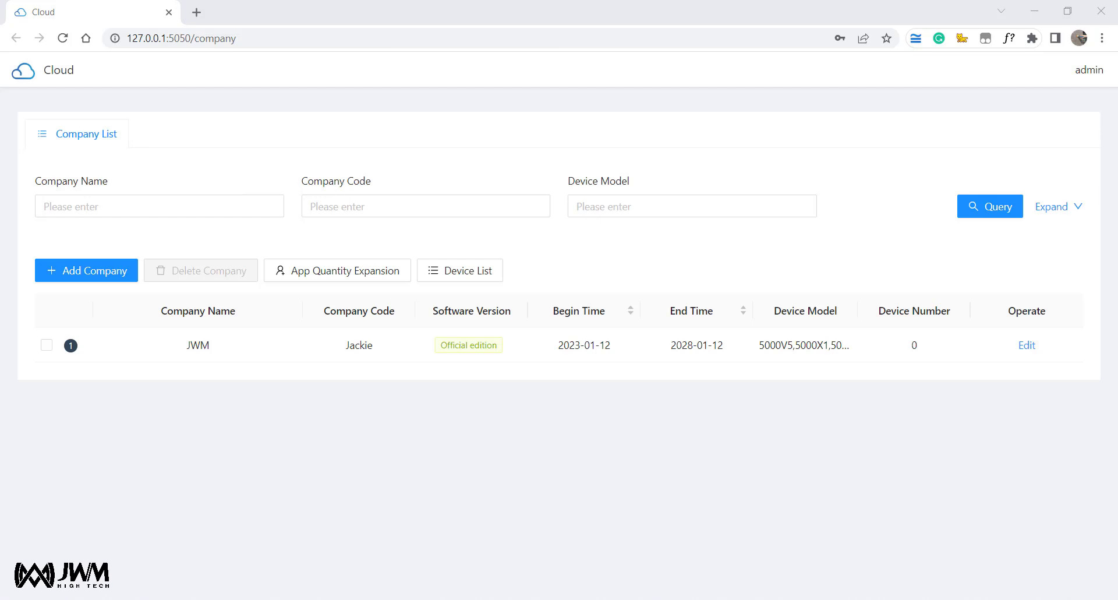
Log out of the administrator account and enter the JWM company code and captcha
{"action": "mouse_move", "coordinate": [1087, 77]}
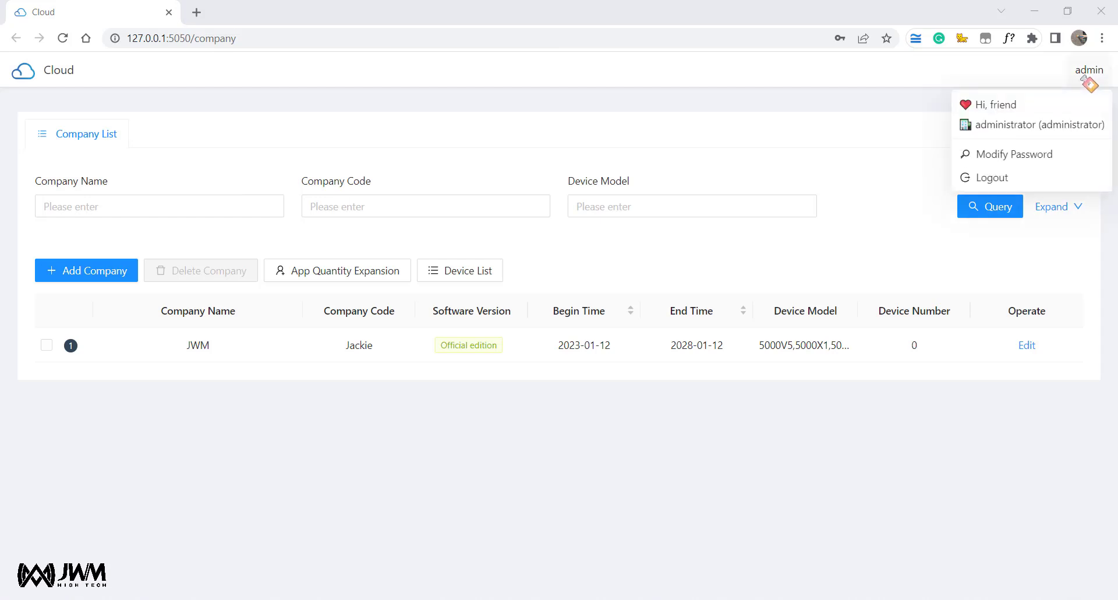
{"action": "left_click", "coordinate": [1037, 175]}
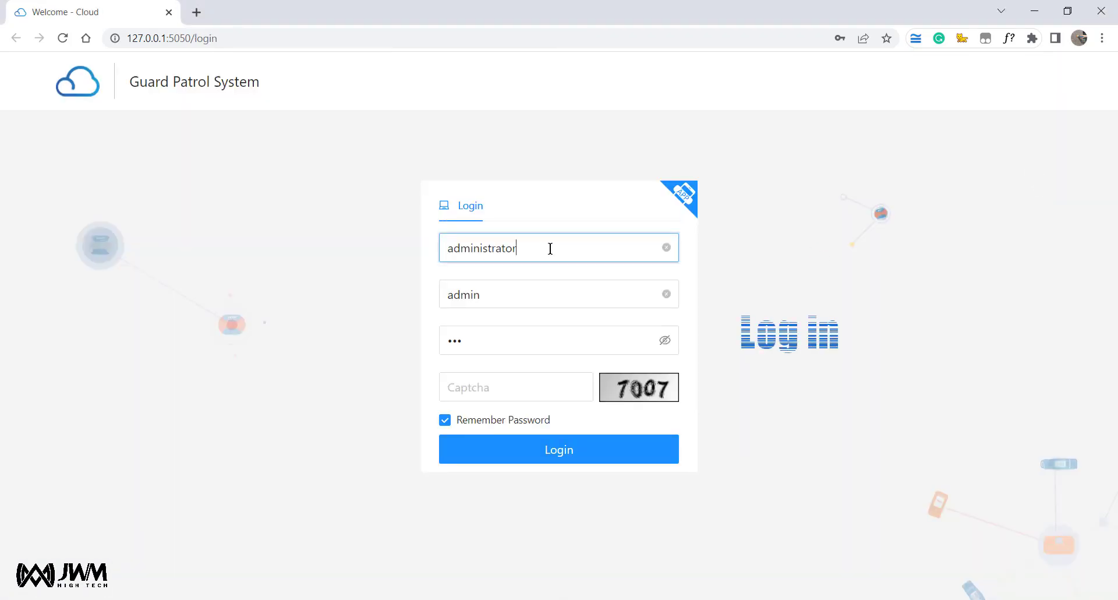
{"action": "left_click_drag", "start_coordinate": [550, 247], "coordinate": [403, 249]}
{"action": "type", "text": "Jackie"}
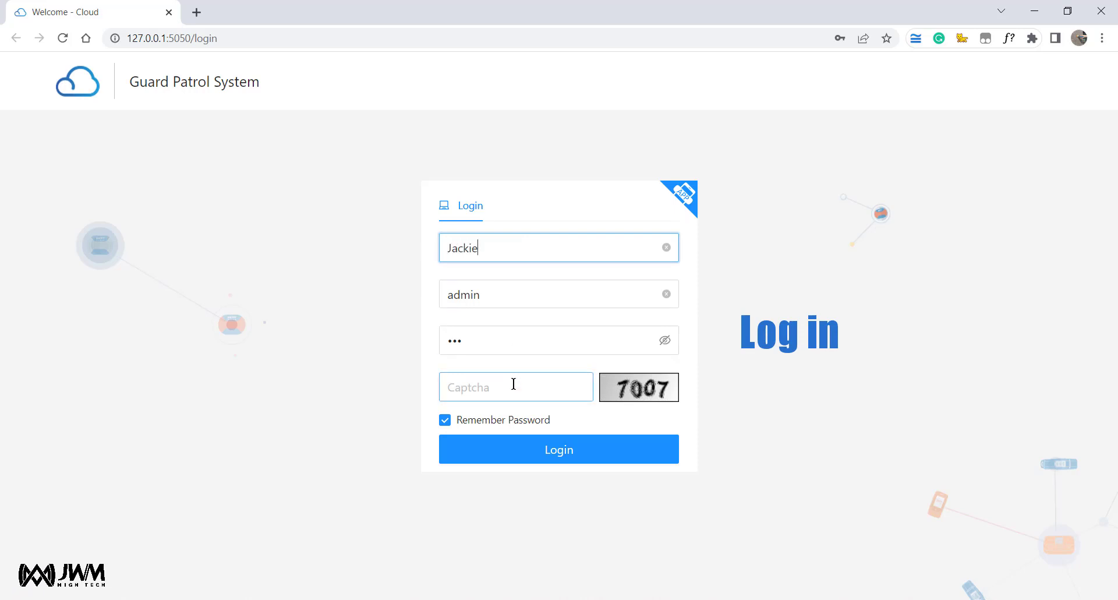
{"action": "left_click", "coordinate": [515, 383]}
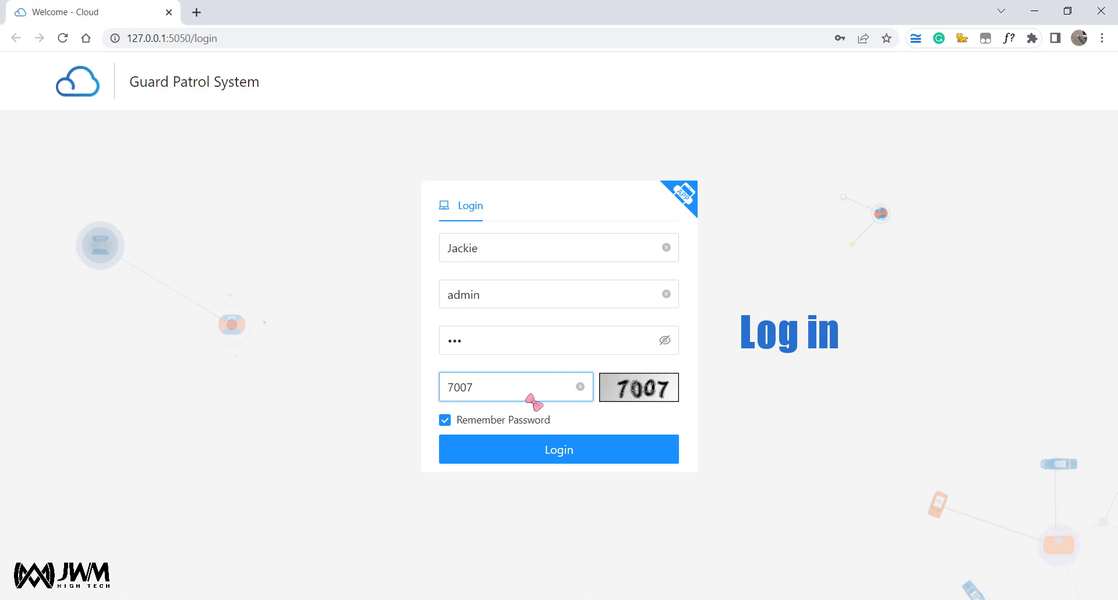
Sign in as JWM, download the SetupEN_1.5.exe driver and show it in its folder
{"action": "left_click", "coordinate": [539, 450]}
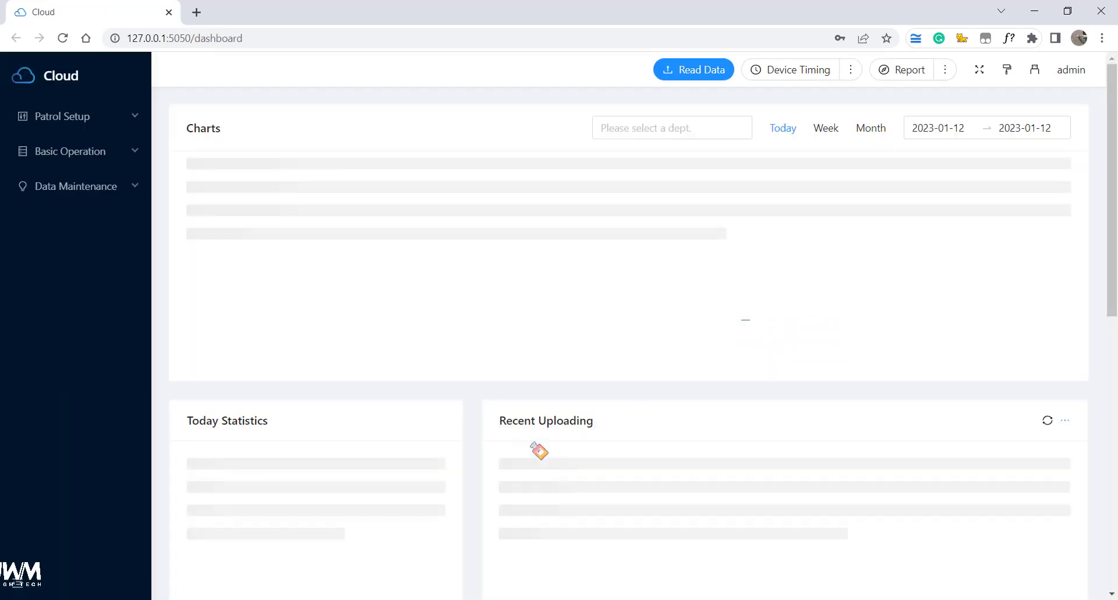
{"action": "left_click", "coordinate": [1072, 81]}
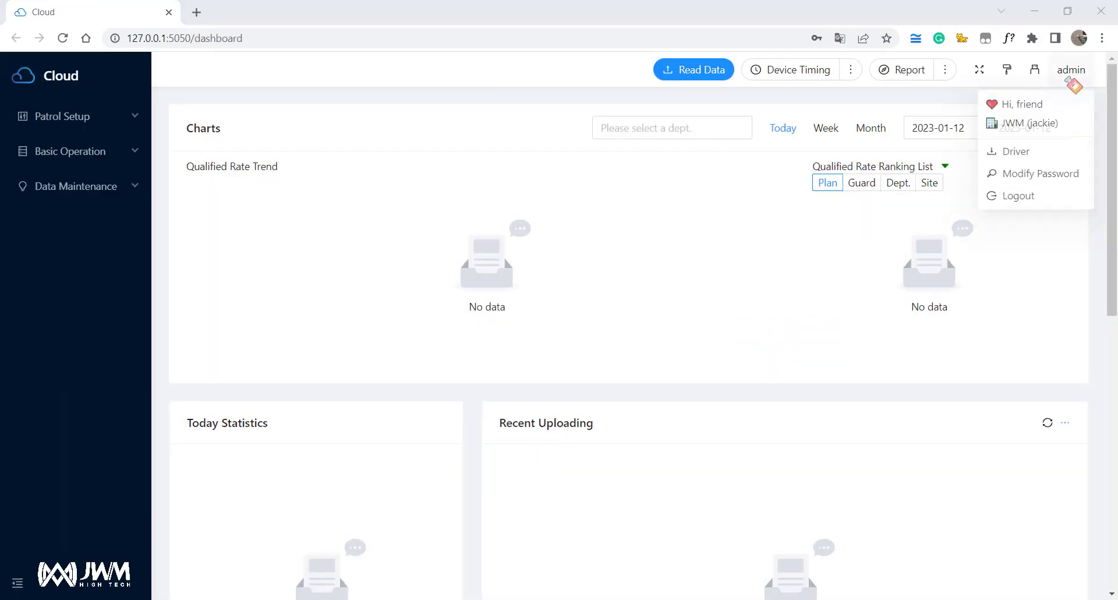
{"action": "left_click", "coordinate": [1032, 153]}
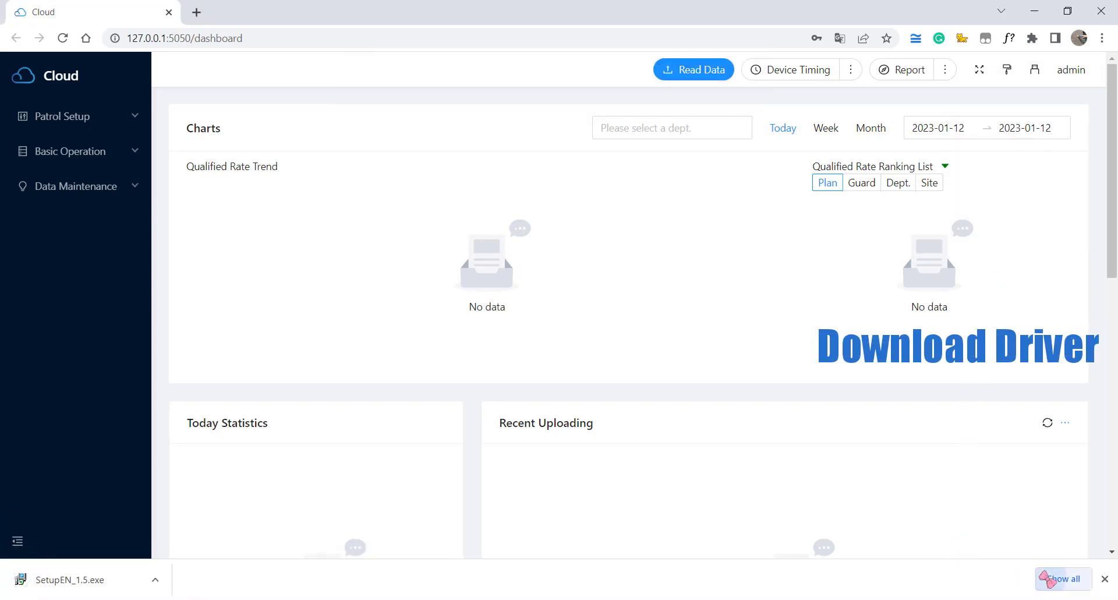
{"action": "left_click", "coordinate": [1064, 579]}
{"action": "left_click", "coordinate": [416, 213]}
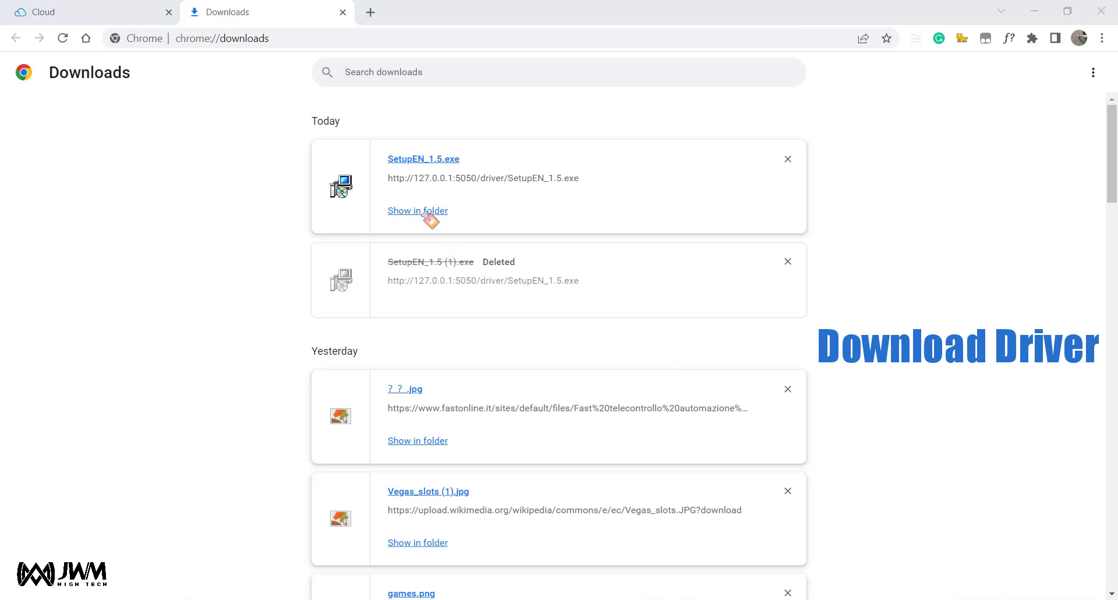
Run SetupEN_1.5 and install the JWM_Driver 1.5 package, including the CP210x USB-to-UART driver
{"action": "double_click", "coordinate": [659, 369]}
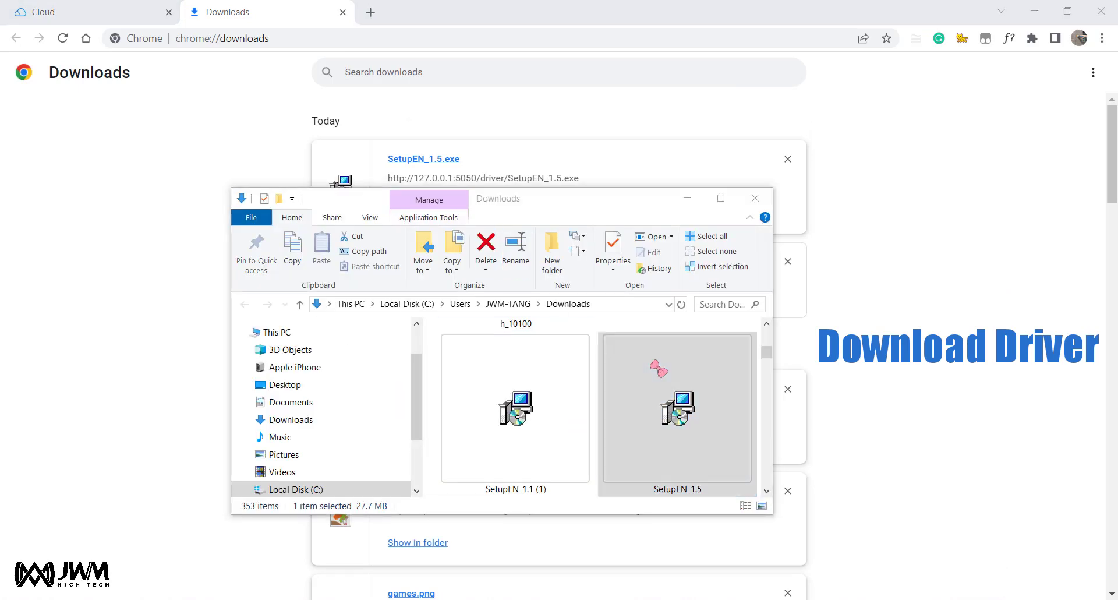
{"action": "left_click", "coordinate": [654, 452]}
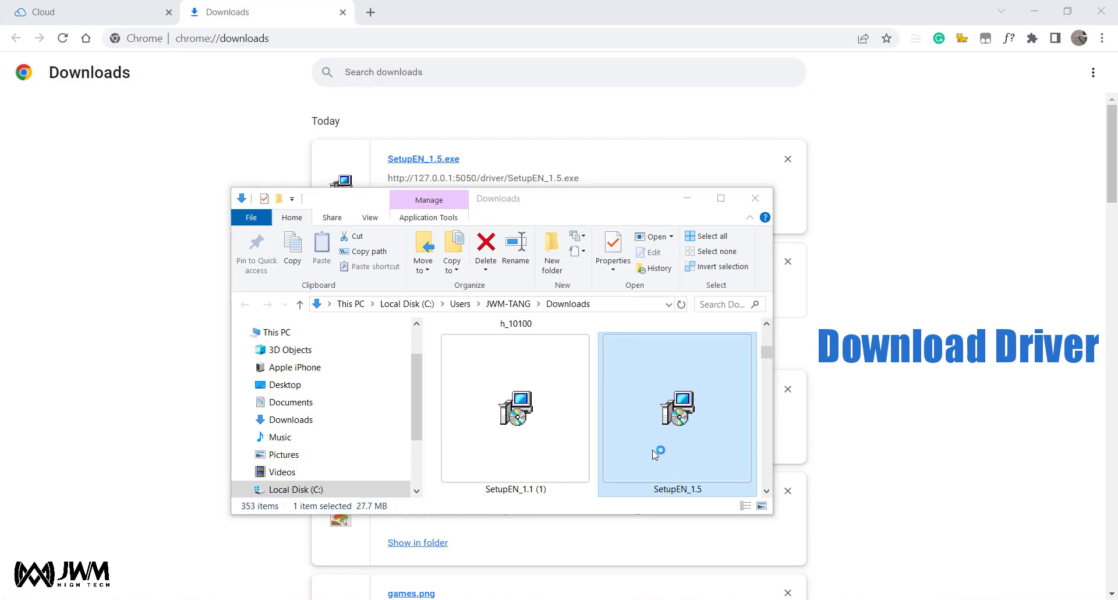
{"action": "left_click", "coordinate": [607, 367]}
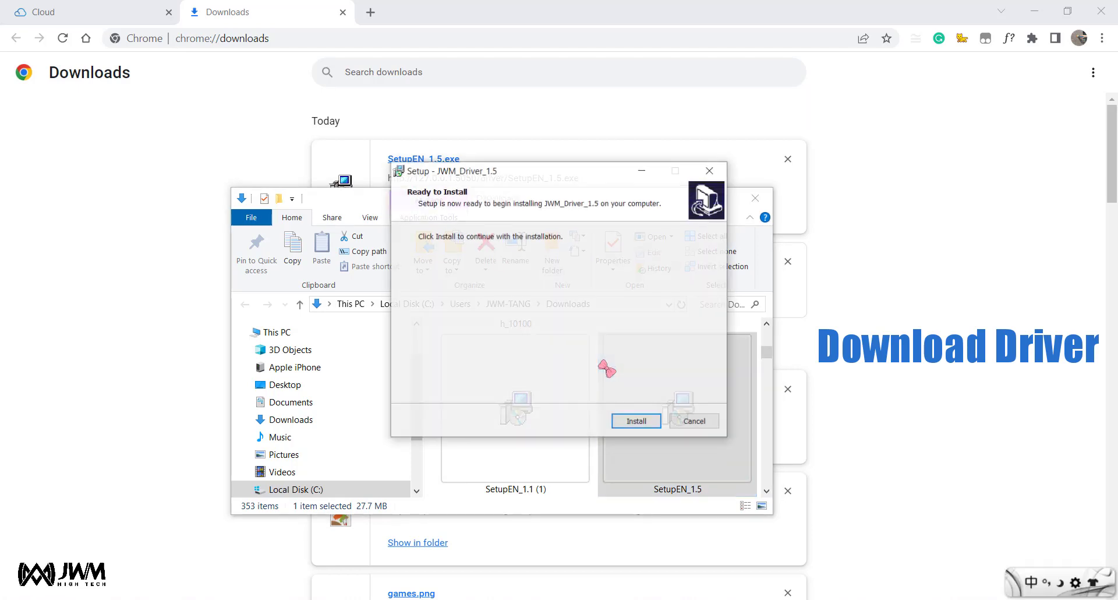
{"action": "left_click", "coordinate": [641, 425]}
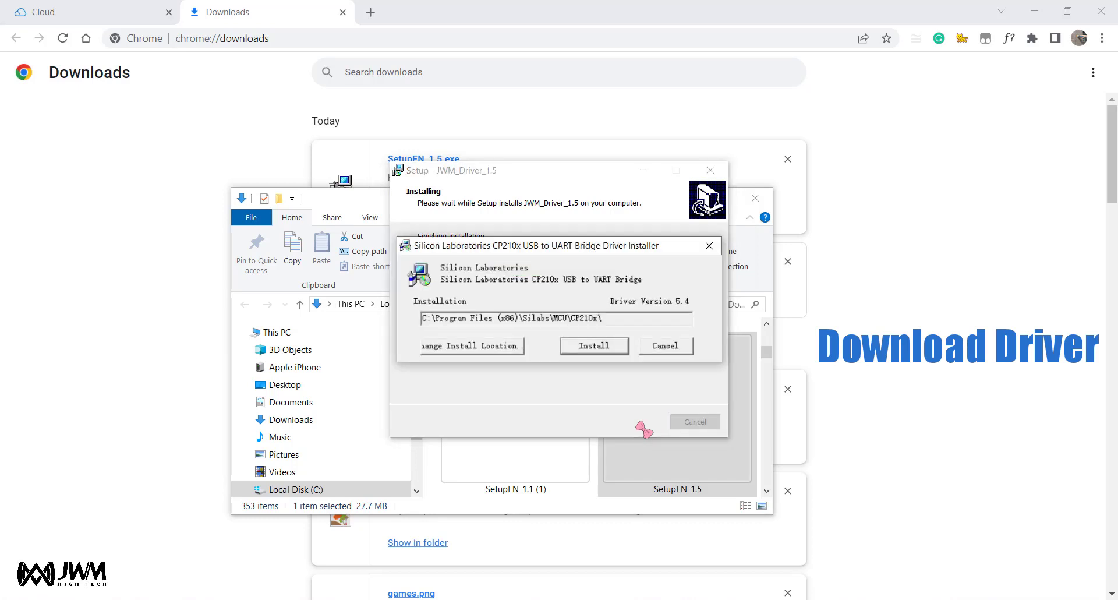
{"action": "left_click", "coordinate": [624, 350]}
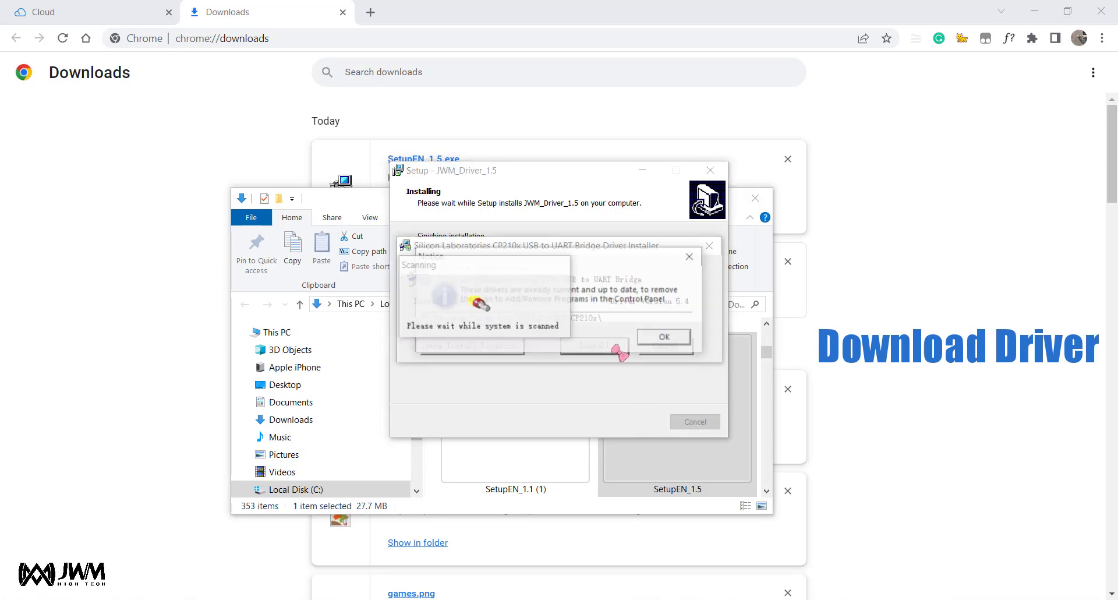
{"action": "left_click", "coordinate": [655, 345]}
{"action": "left_click", "coordinate": [633, 423]}
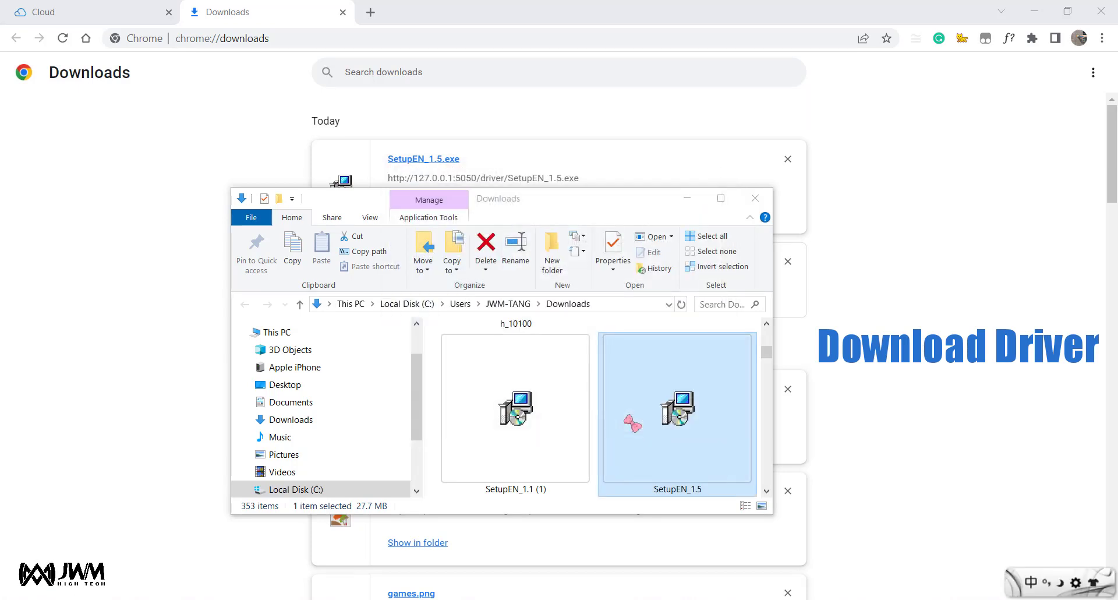
Pre-install the CH341 USB driver, then close the driver setup and Downloads windows
{"action": "left_click", "coordinate": [489, 286]}
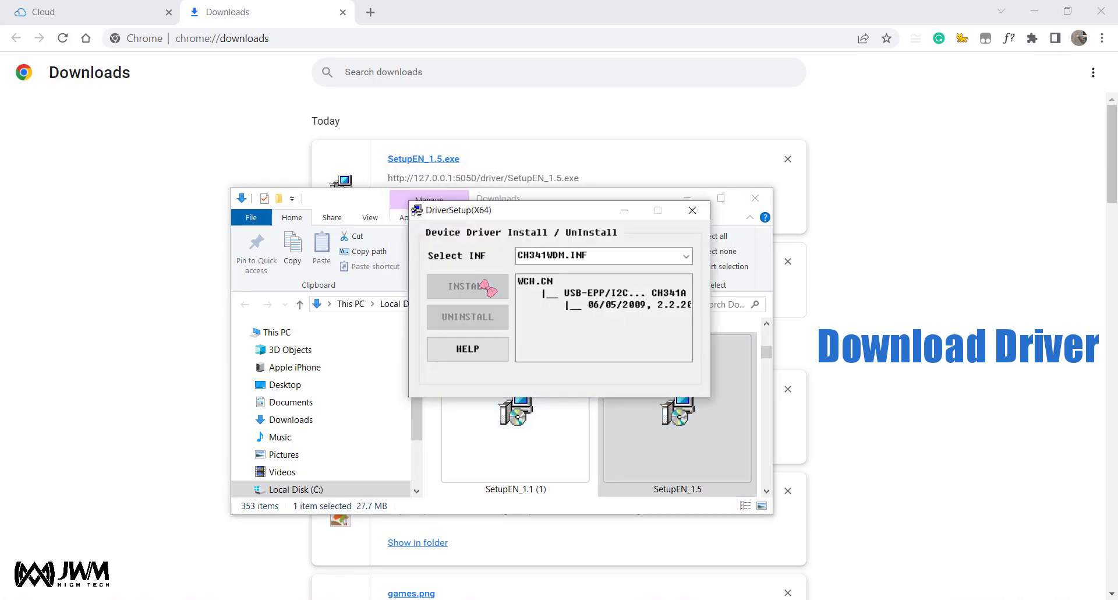
{"action": "left_click", "coordinate": [644, 355]}
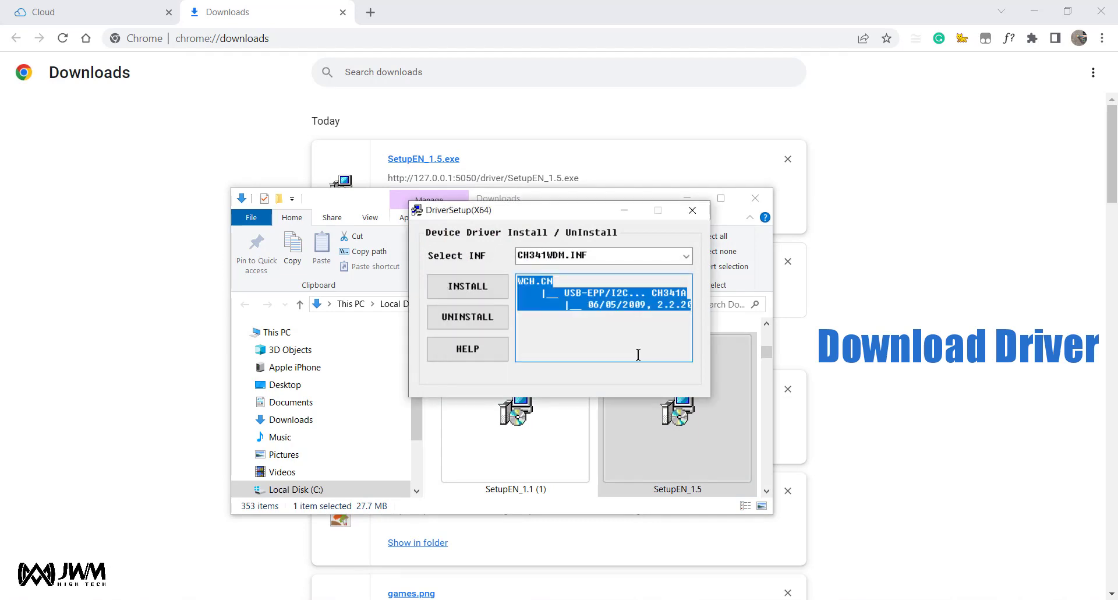
{"action": "left_click", "coordinate": [692, 210]}
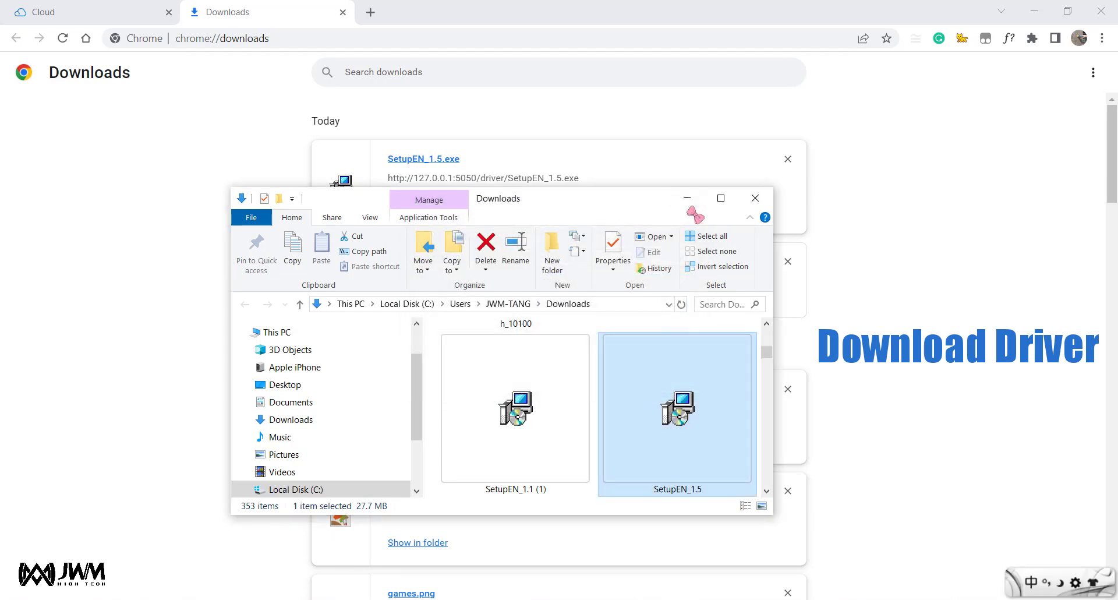
{"action": "left_click", "coordinate": [755, 198]}
Register device type 5000X1 for the connected device and check the registered types list
{"action": "left_click", "coordinate": [343, 13]}
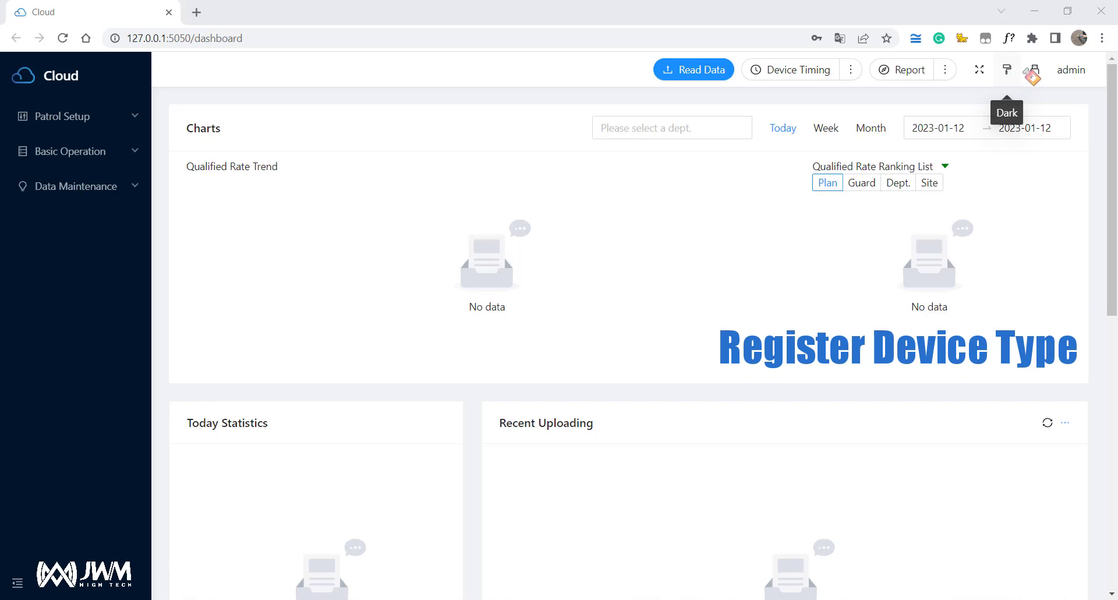
{"action": "left_click", "coordinate": [1036, 73]}
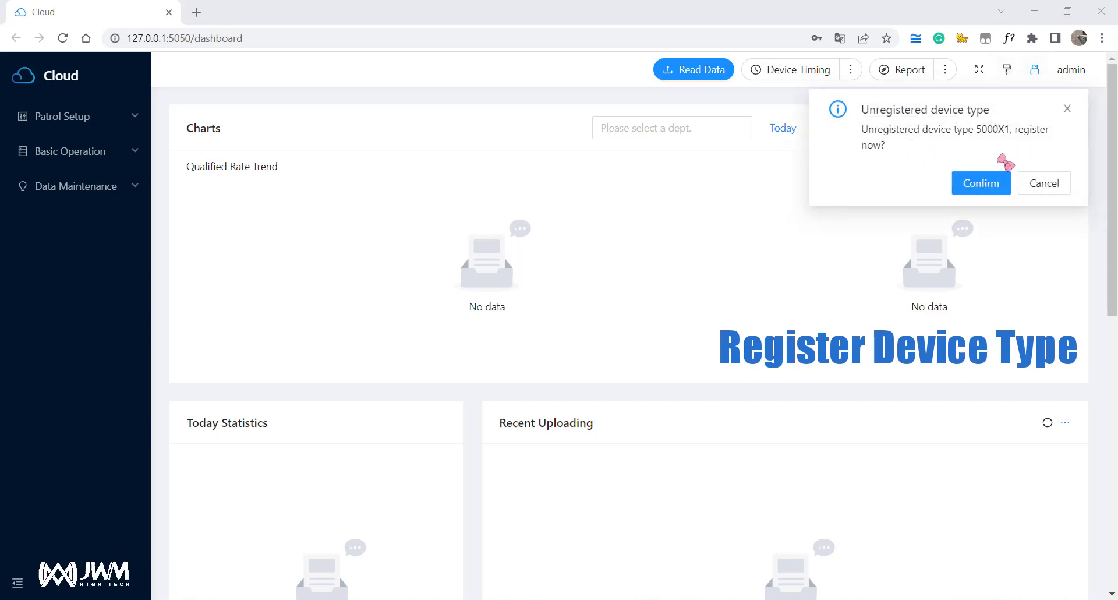
{"action": "left_click", "coordinate": [994, 184]}
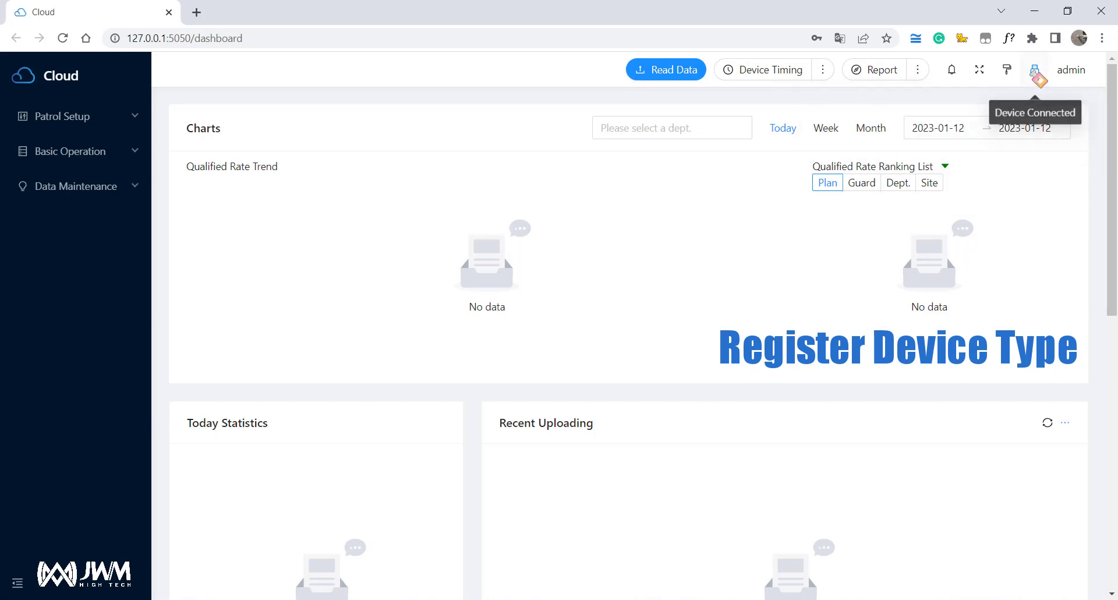
{"action": "left_click", "coordinate": [1037, 74]}
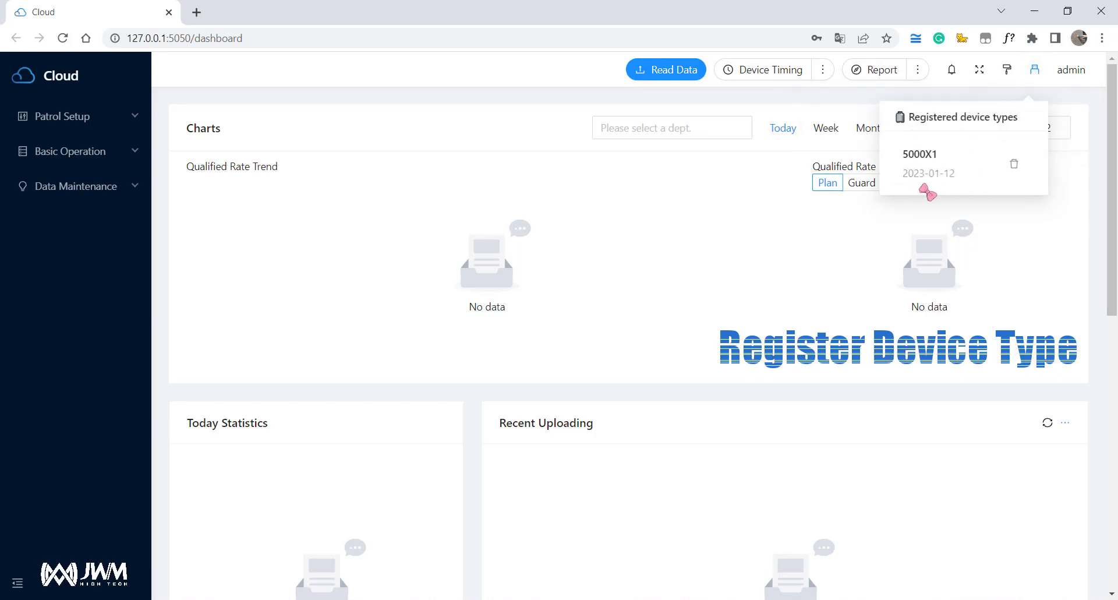
{"action": "left_click", "coordinate": [220, 282]}
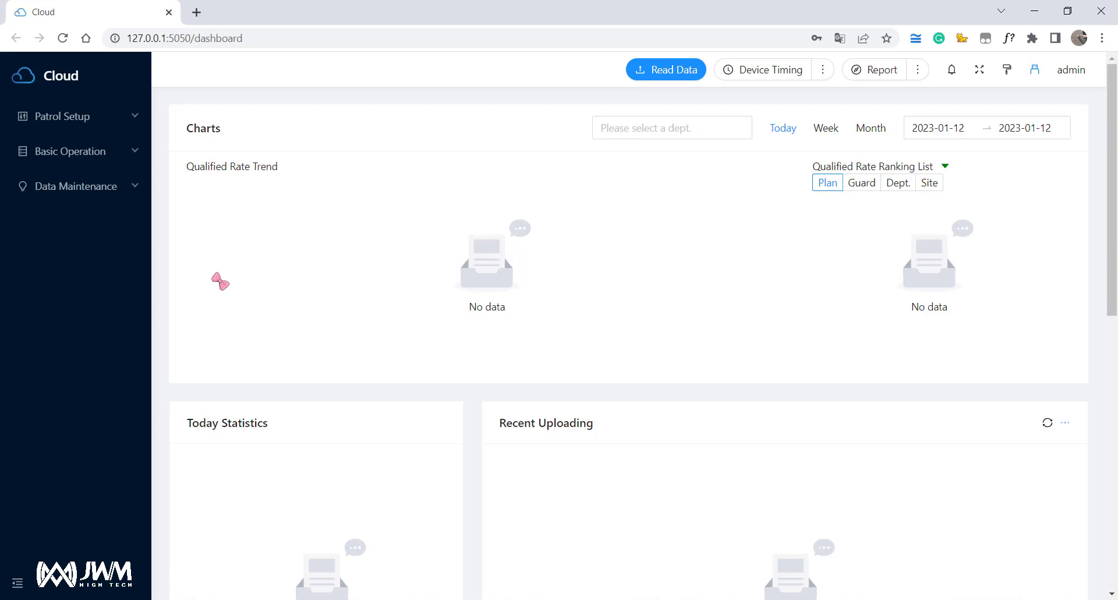
Add the connected 5000X1 device under Data Maintenance > Device List
{"action": "left_click", "coordinate": [108, 186]}
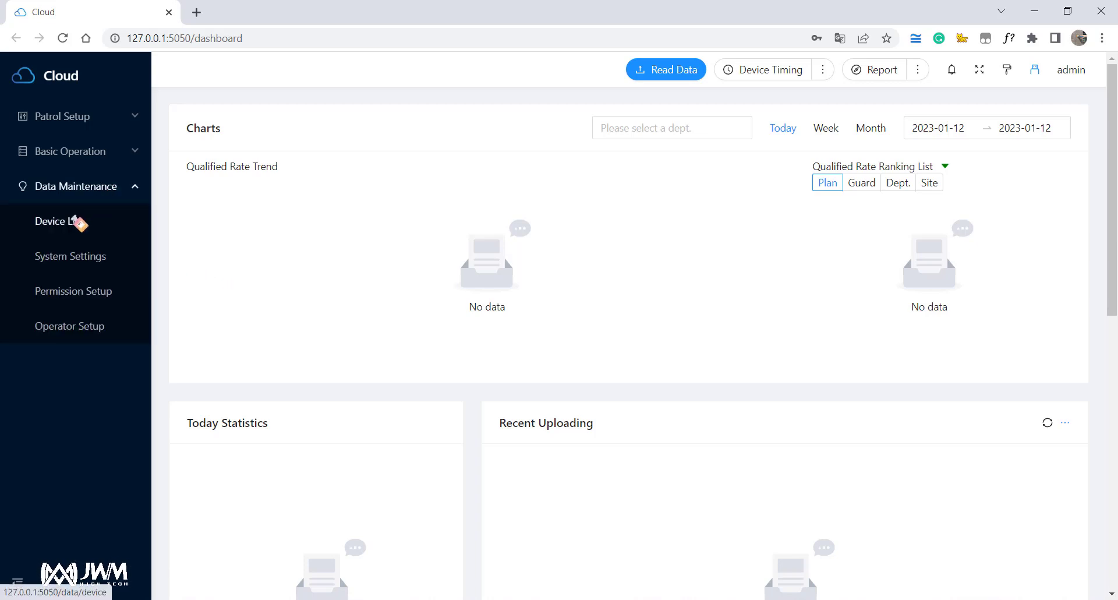
{"action": "left_click", "coordinate": [77, 222]}
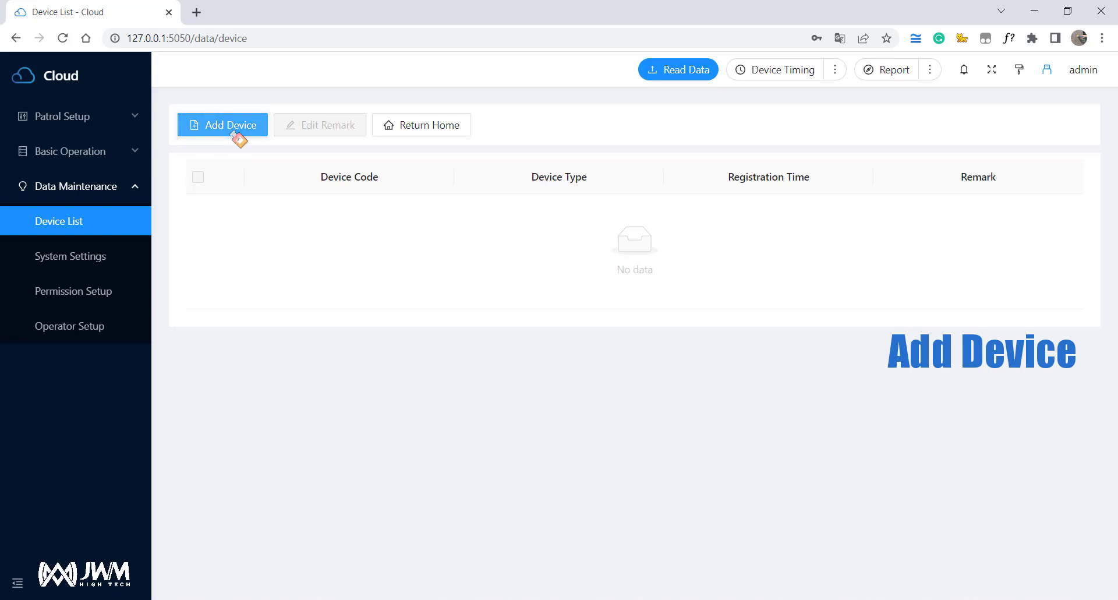
{"action": "left_click", "coordinate": [231, 126]}
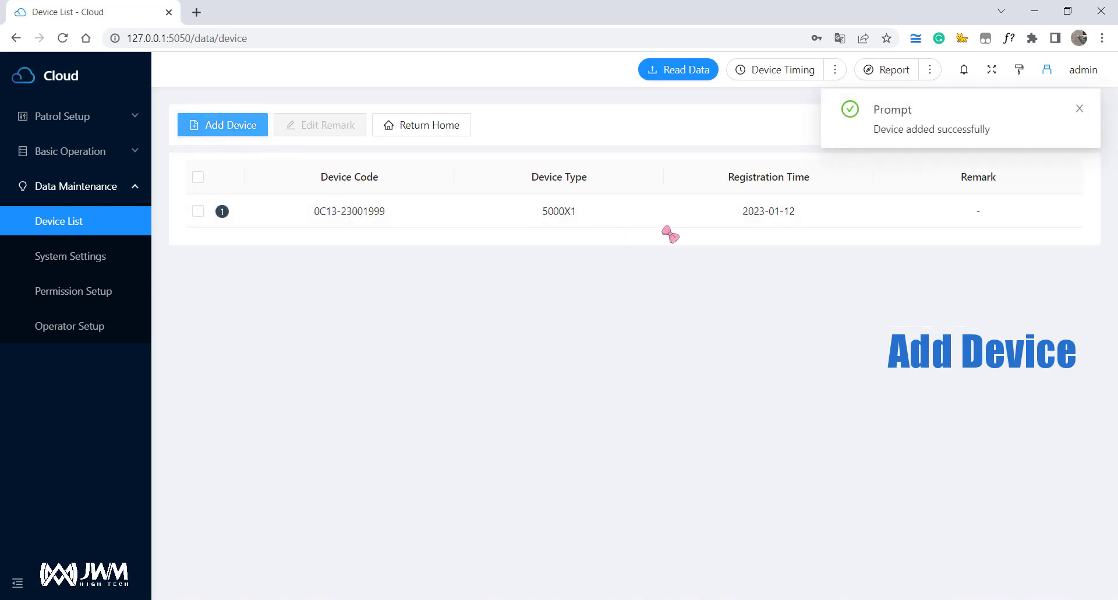
{"action": "left_click", "coordinate": [1079, 109]}
{"action": "left_click", "coordinate": [96, 151]}
{"action": "left_click", "coordinate": [92, 120]}
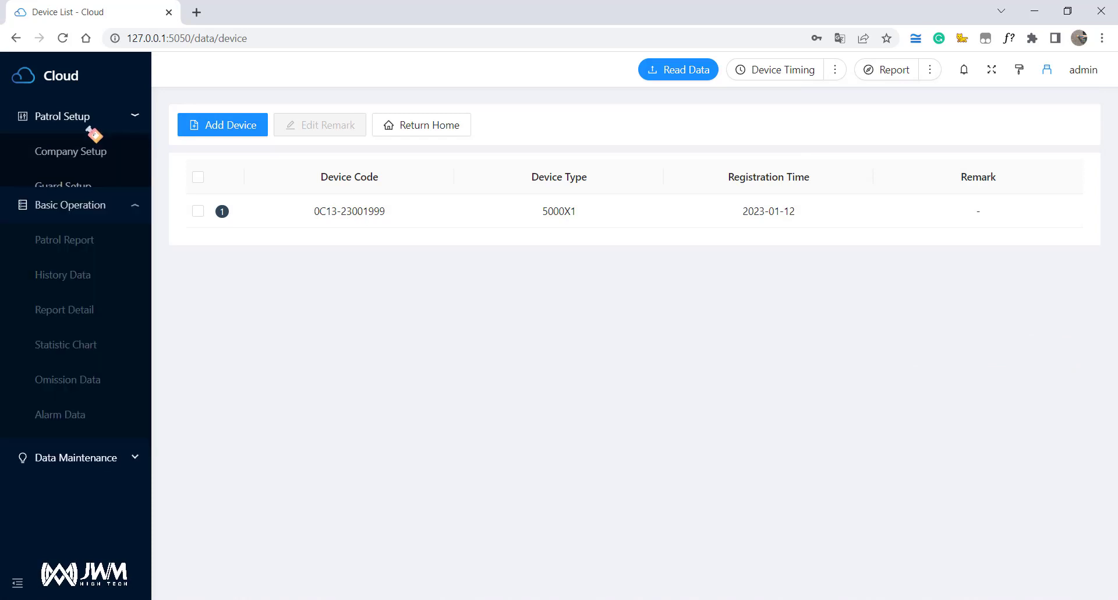
Create the company International Software Park in Company Setup
{"action": "left_click", "coordinate": [93, 149]}
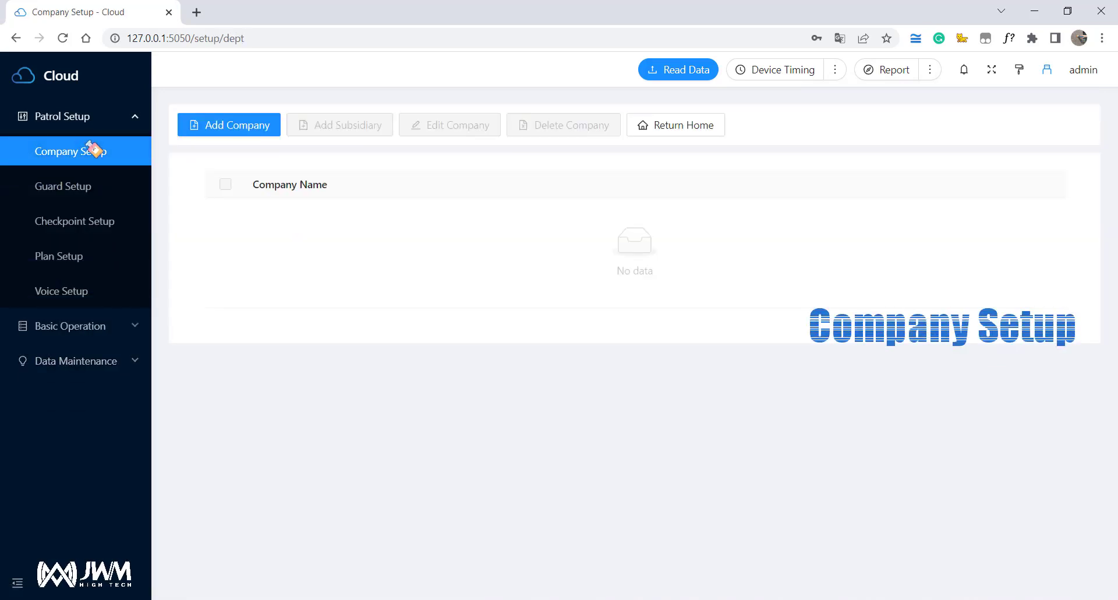
{"action": "left_click", "coordinate": [247, 131]}
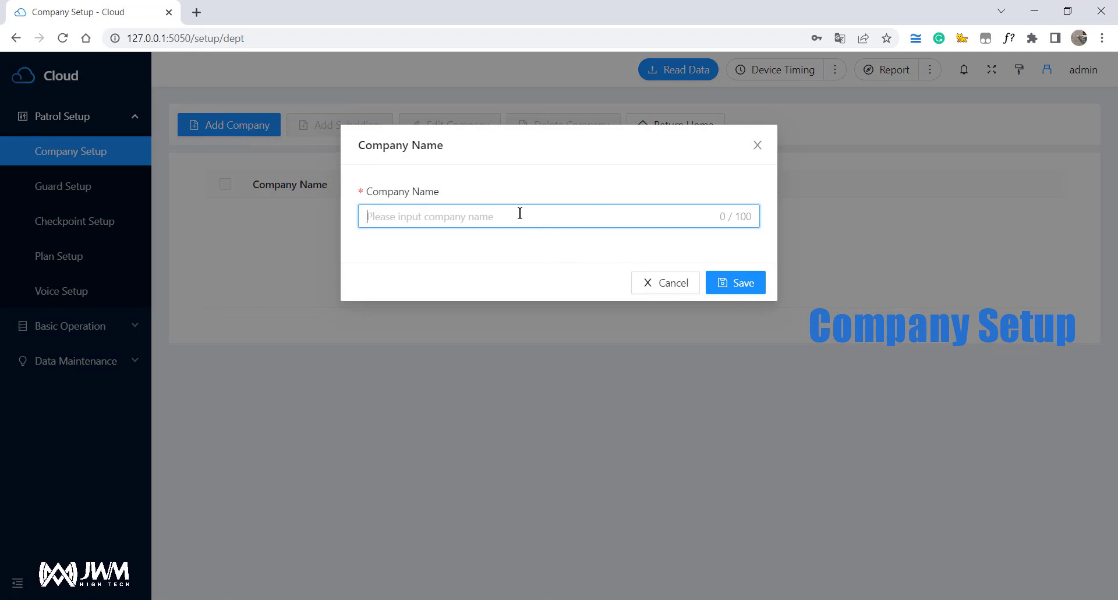
{"action": "type", "text": "International Software Park"}
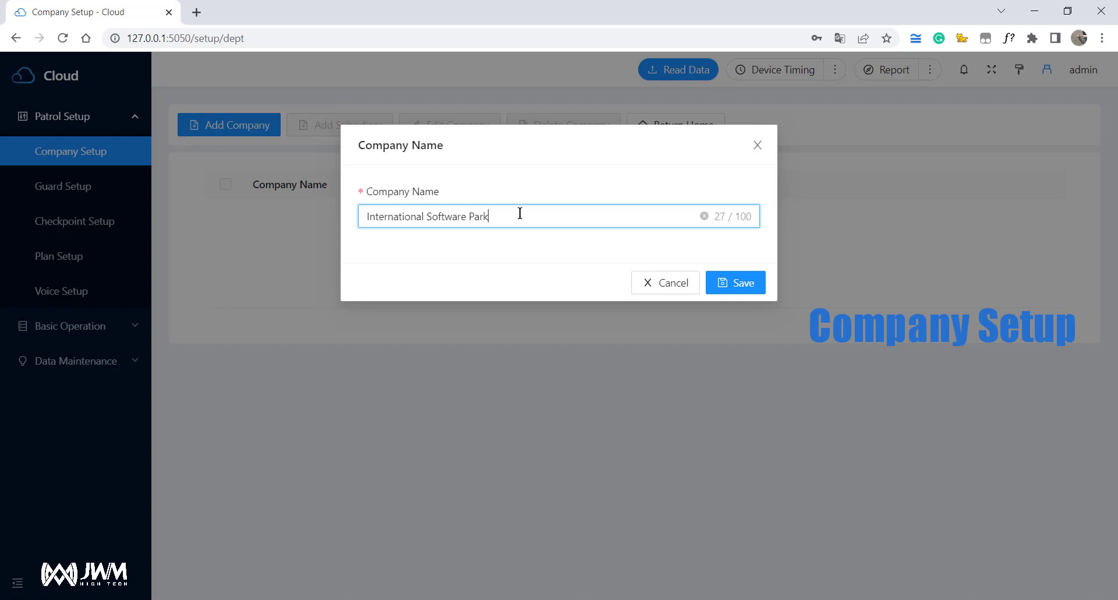
{"action": "left_click", "coordinate": [727, 290]}
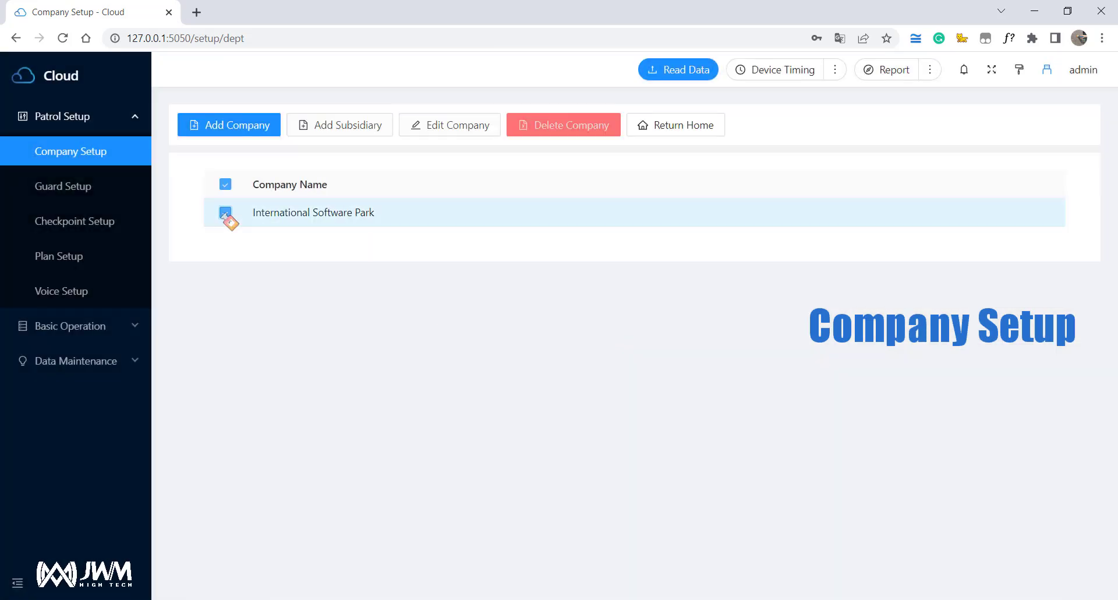
Add subsidiaries D Area and A Area under International Software Park
{"action": "left_click", "coordinate": [350, 130]}
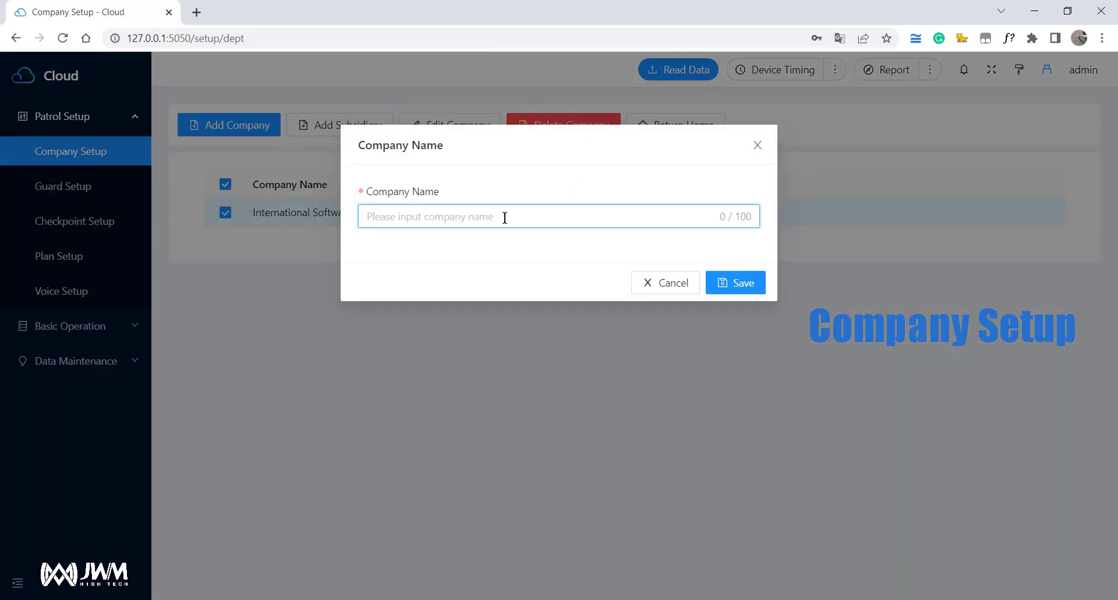
{"action": "type", "text": "D Area"}
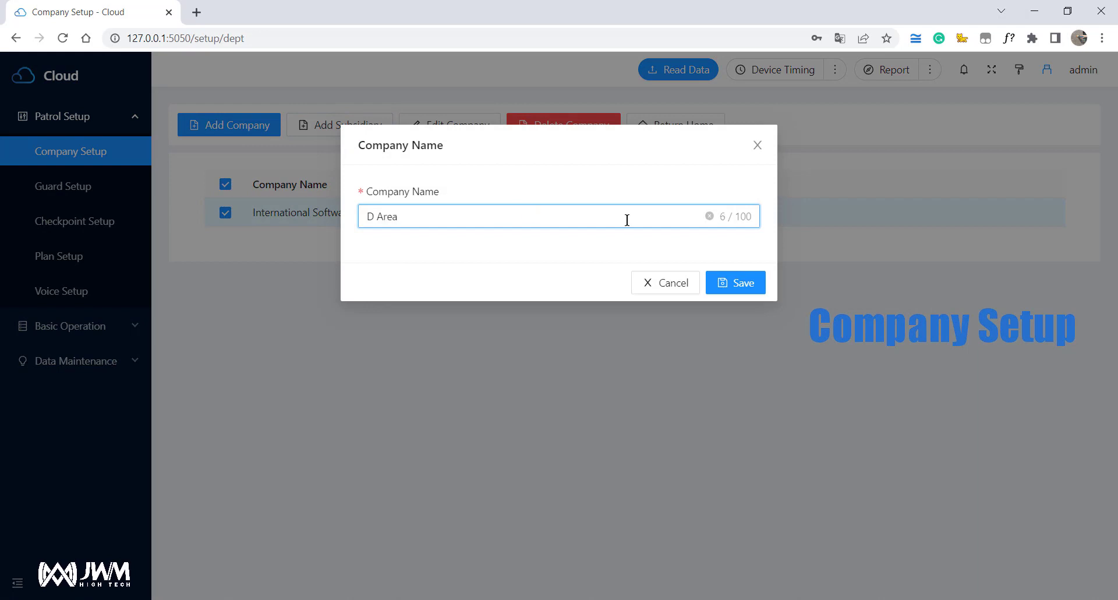
{"action": "key", "text": "Return"}
{"action": "left_click", "coordinate": [251, 214]}
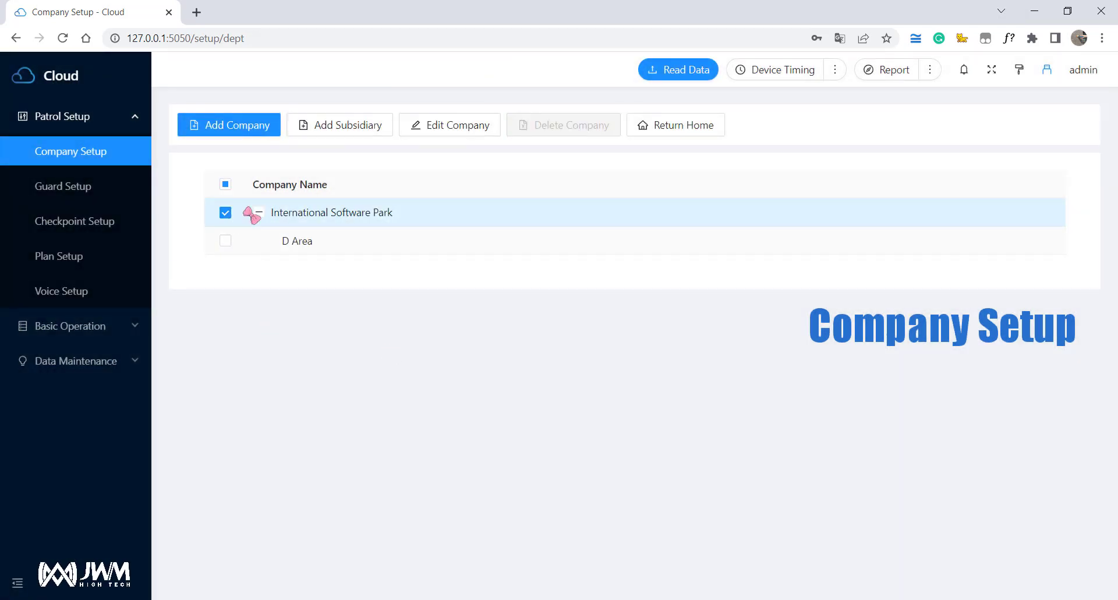
{"action": "left_click", "coordinate": [340, 124]}
{"action": "type", "text": "A c"}
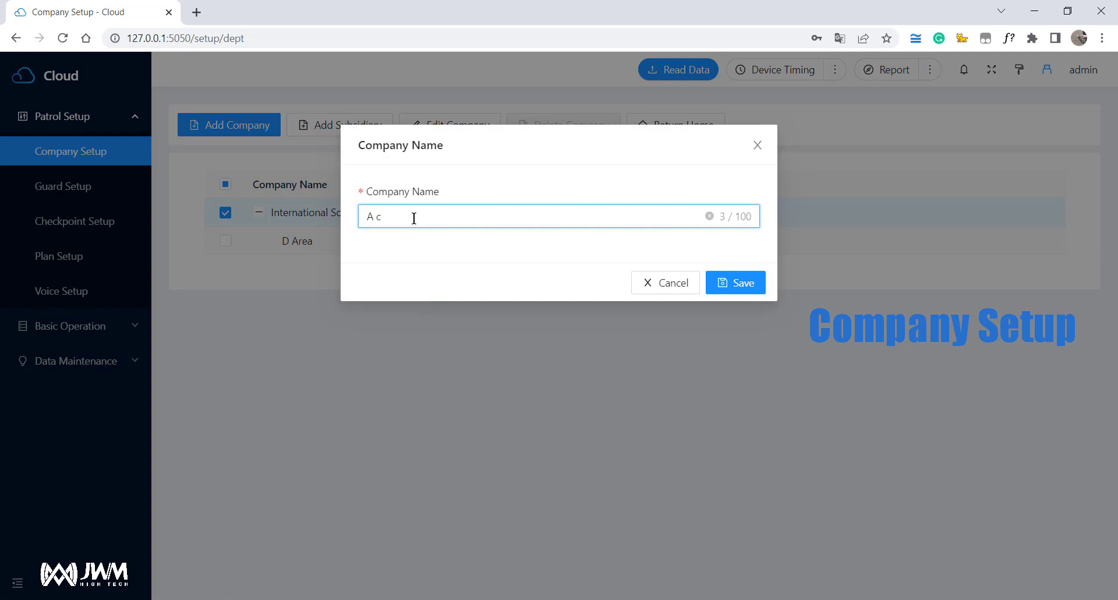
{"action": "left_click", "coordinate": [715, 285]}
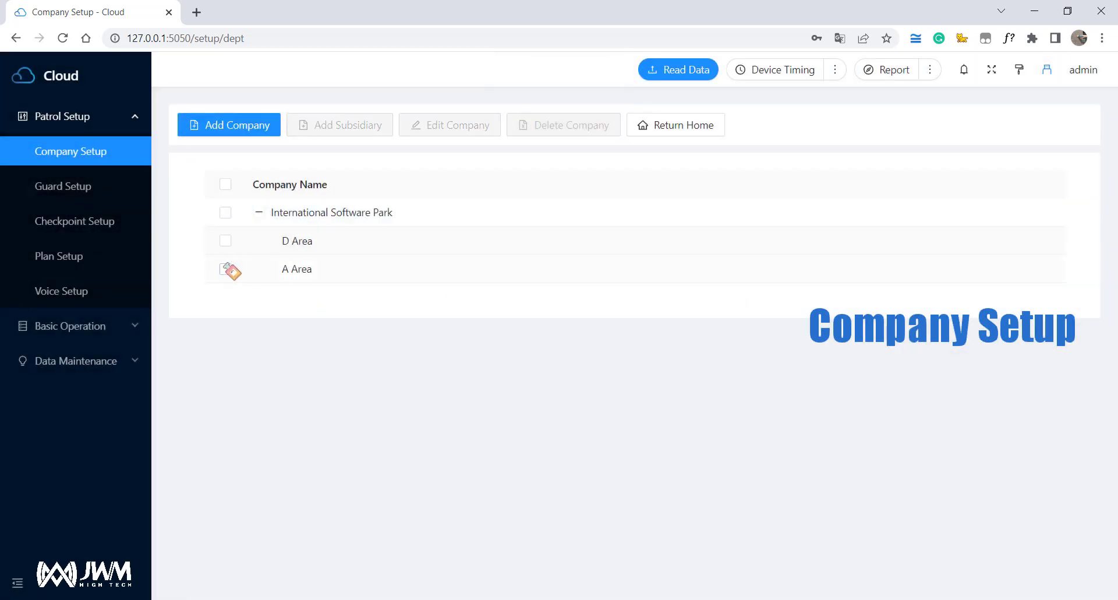
Add subsidiary D 07 under D Area and rename it to D07
{"action": "left_click", "coordinate": [225, 241]}
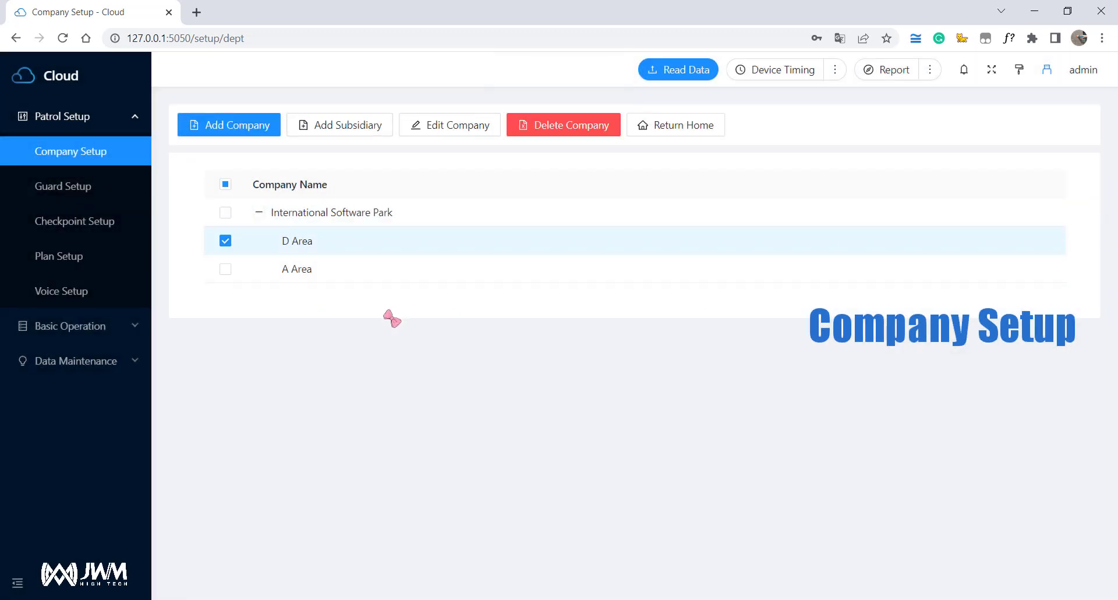
{"action": "left_click", "coordinate": [373, 127]}
{"action": "type", "text": "D 07"}
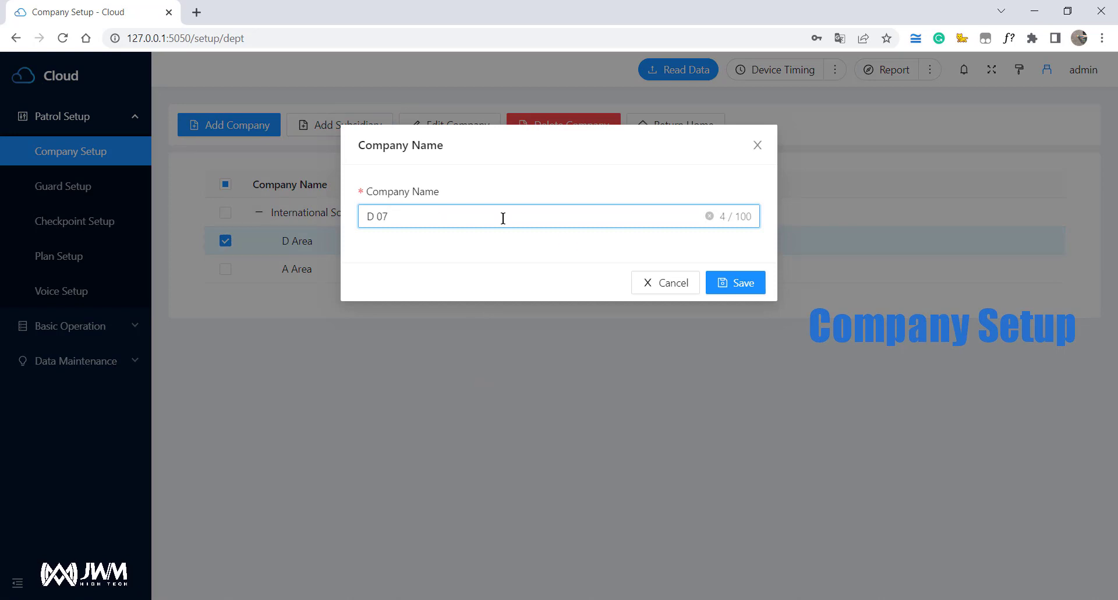
{"action": "key", "text": "Return"}
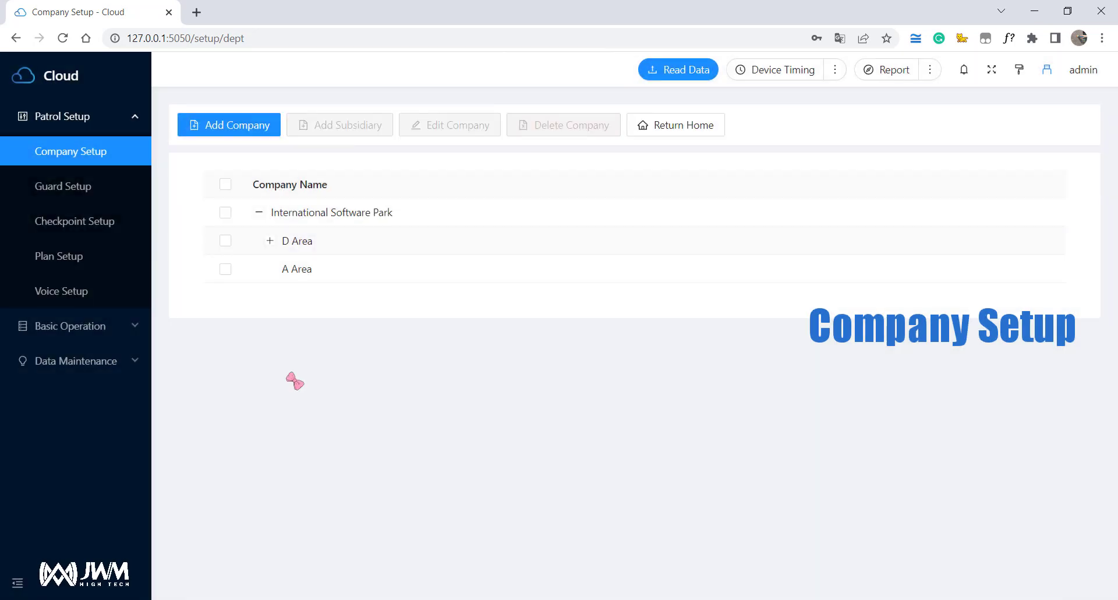
{"action": "left_click", "coordinate": [270, 240]}
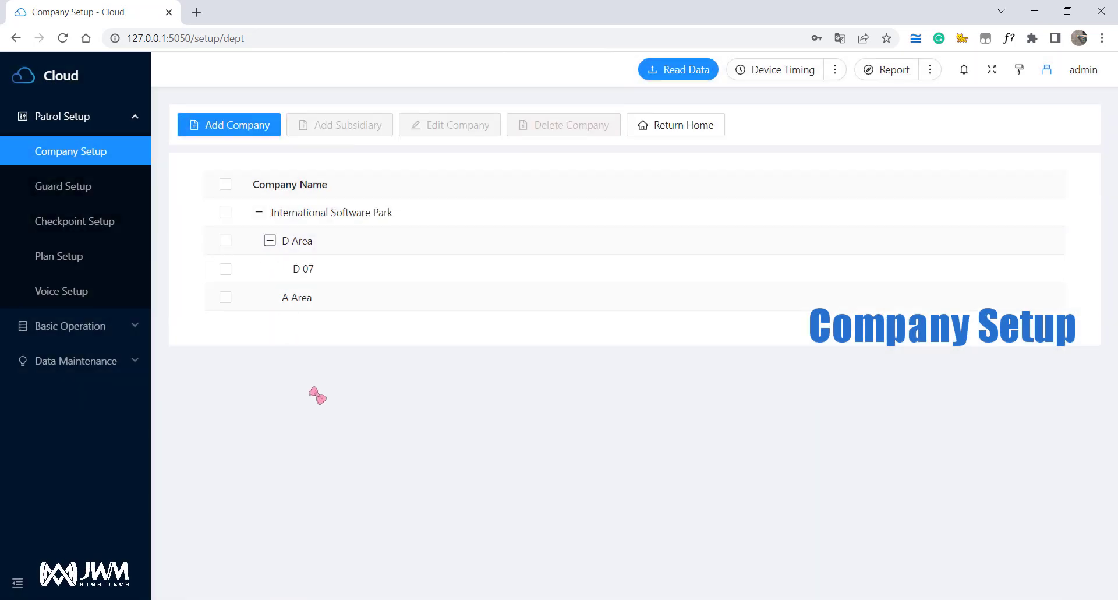
{"action": "left_click", "coordinate": [226, 269]}
{"action": "left_click", "coordinate": [466, 124]}
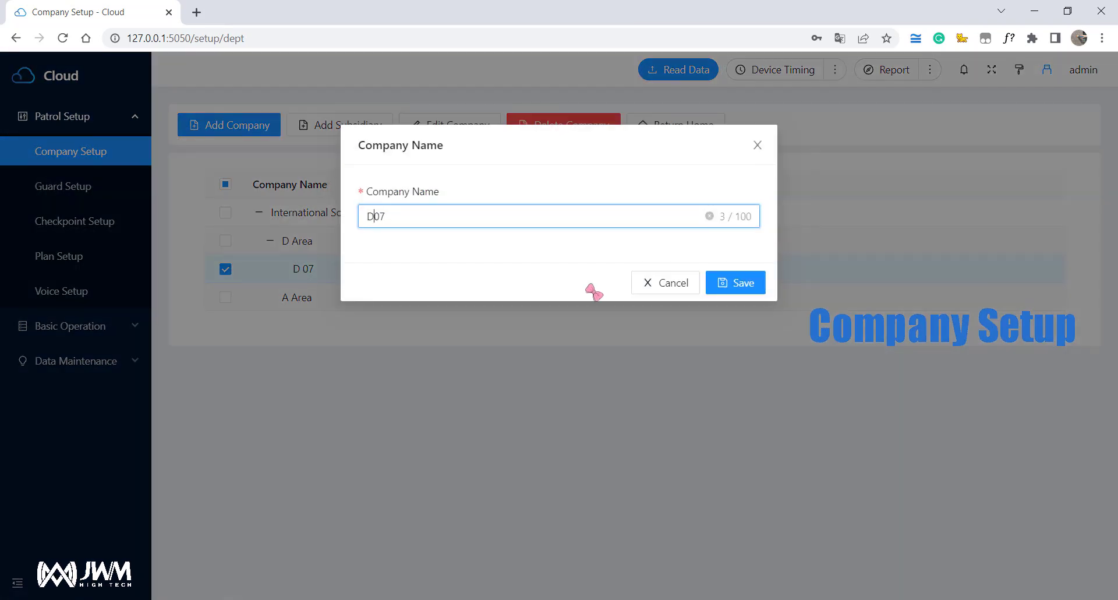
{"action": "left_click", "coordinate": [740, 283]}
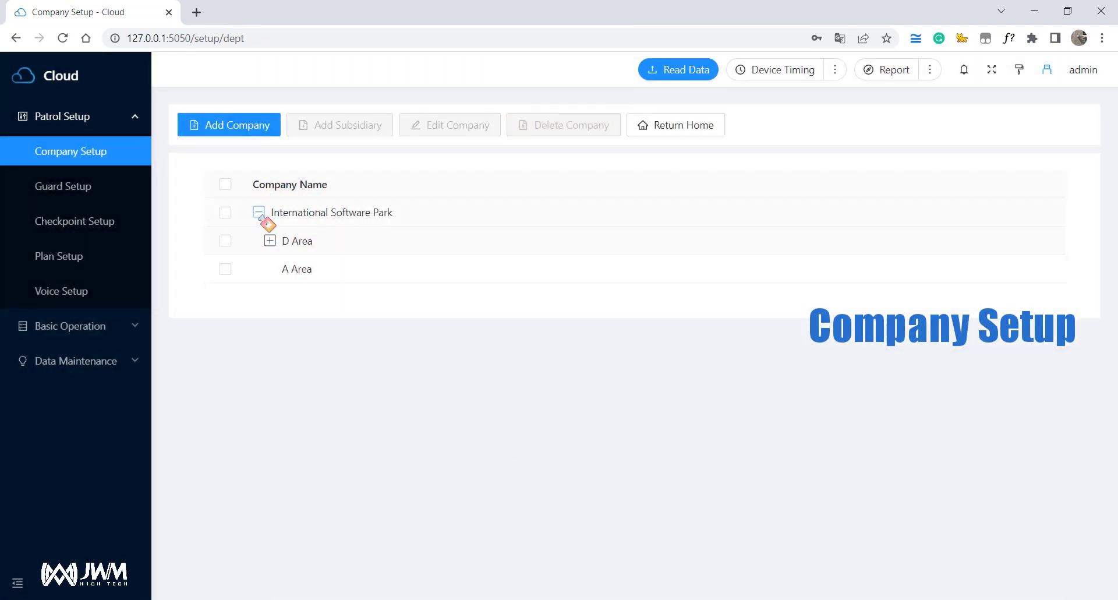
Collapse and re-expand International Software Park, then select and deselect A Area
{"action": "left_click", "coordinate": [259, 212]}
{"action": "left_click", "coordinate": [258, 212]}
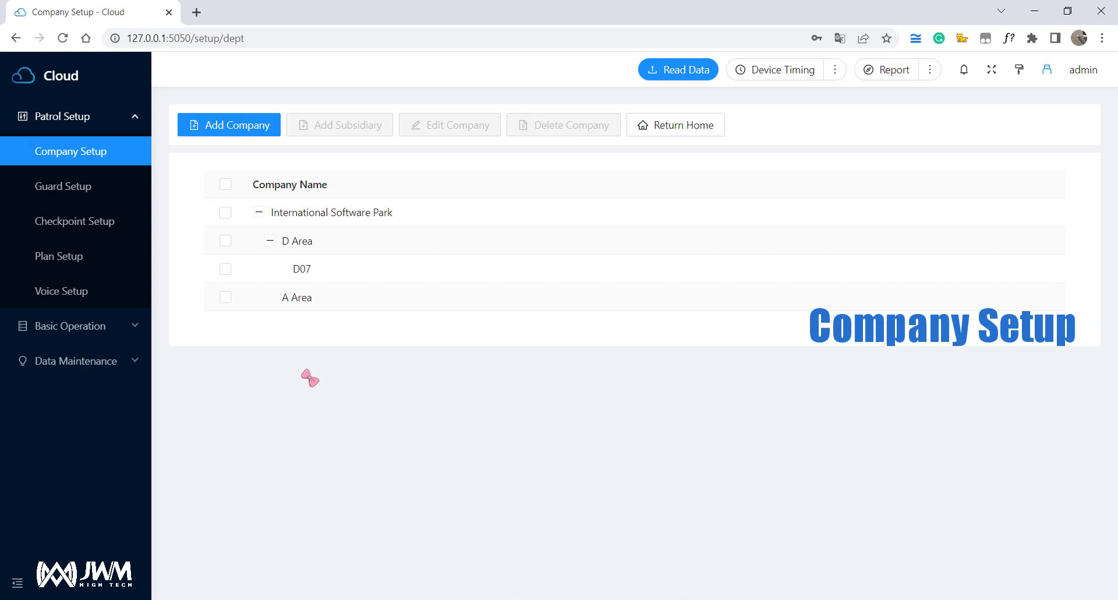
{"action": "left_click", "coordinate": [282, 299]}
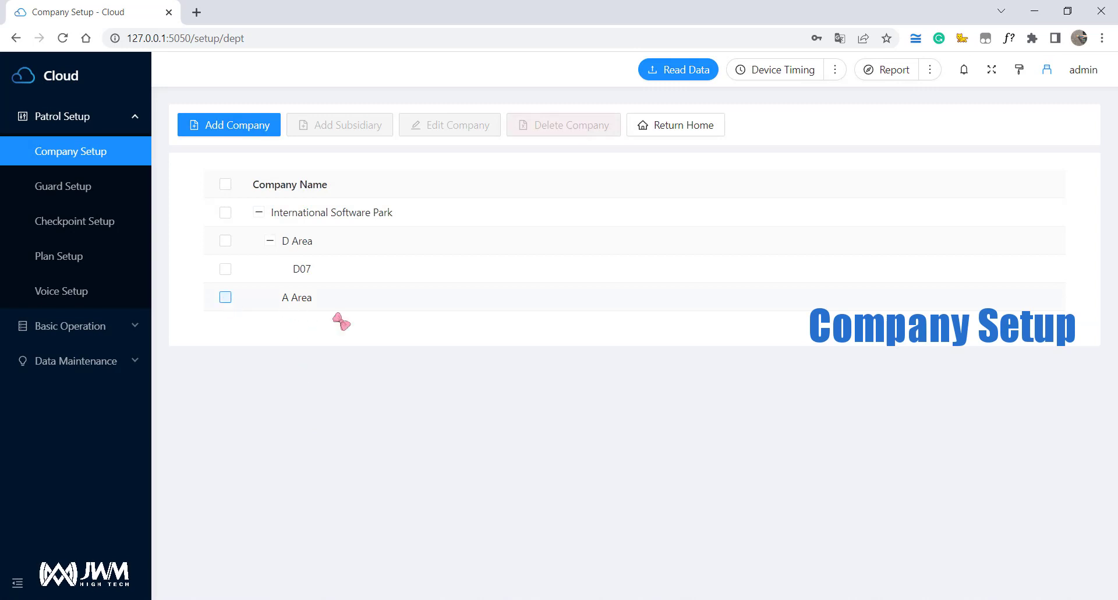
{"action": "left_click", "coordinate": [225, 298]}
Add a new guard under International Software Park > D Area > D07 with its name, and save
{"action": "left_click", "coordinate": [87, 186]}
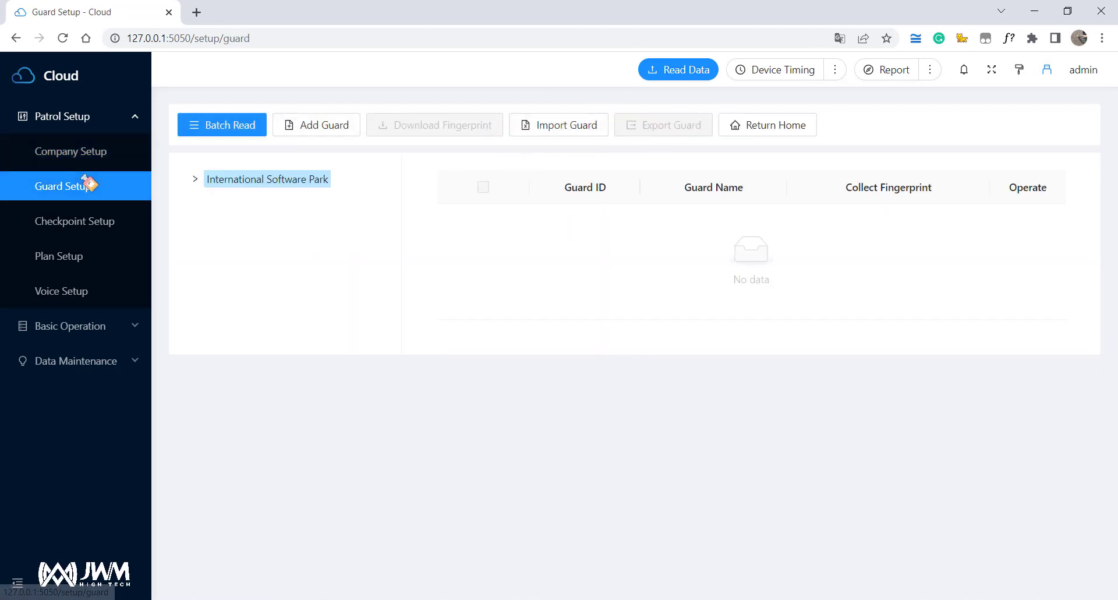
{"action": "left_click", "coordinate": [196, 180]}
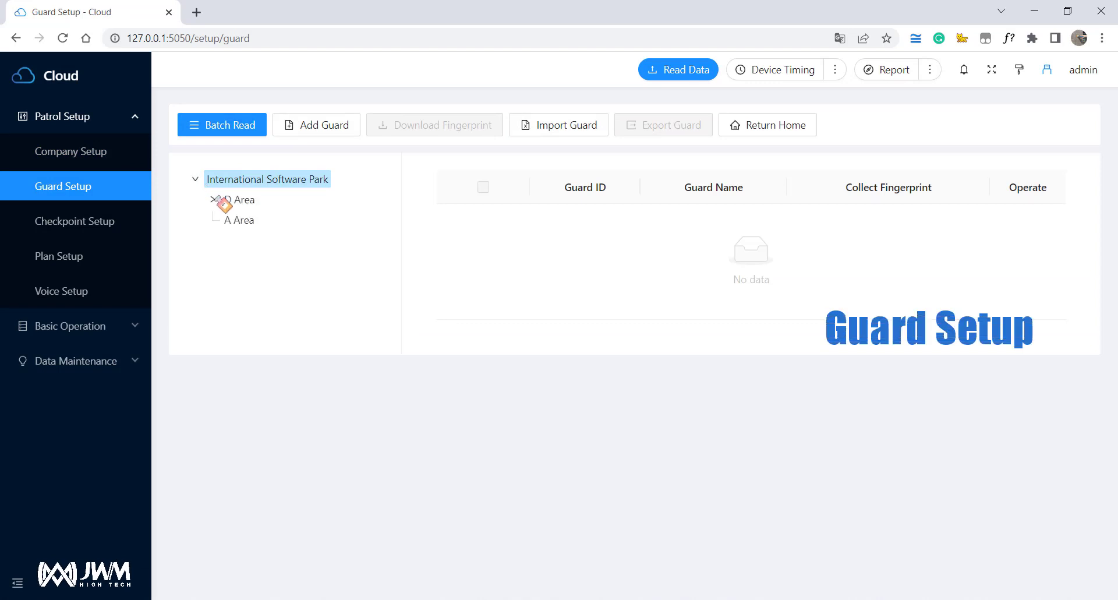
{"action": "left_click", "coordinate": [217, 199]}
{"action": "left_click", "coordinate": [254, 220]}
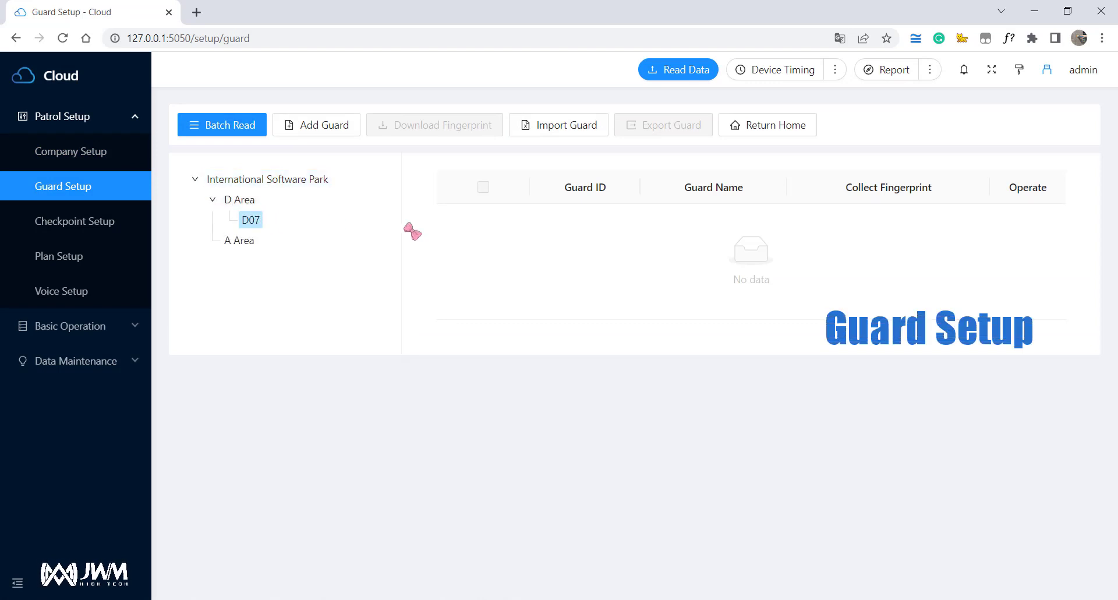
{"action": "left_click", "coordinate": [306, 130]}
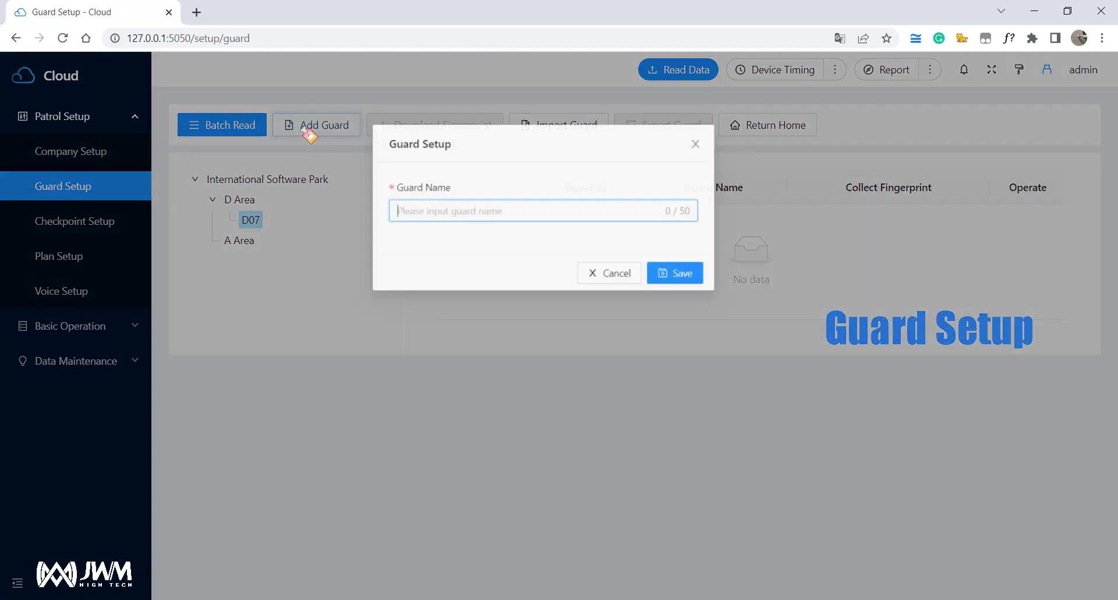
{"action": "type", "text": "Ivan"}
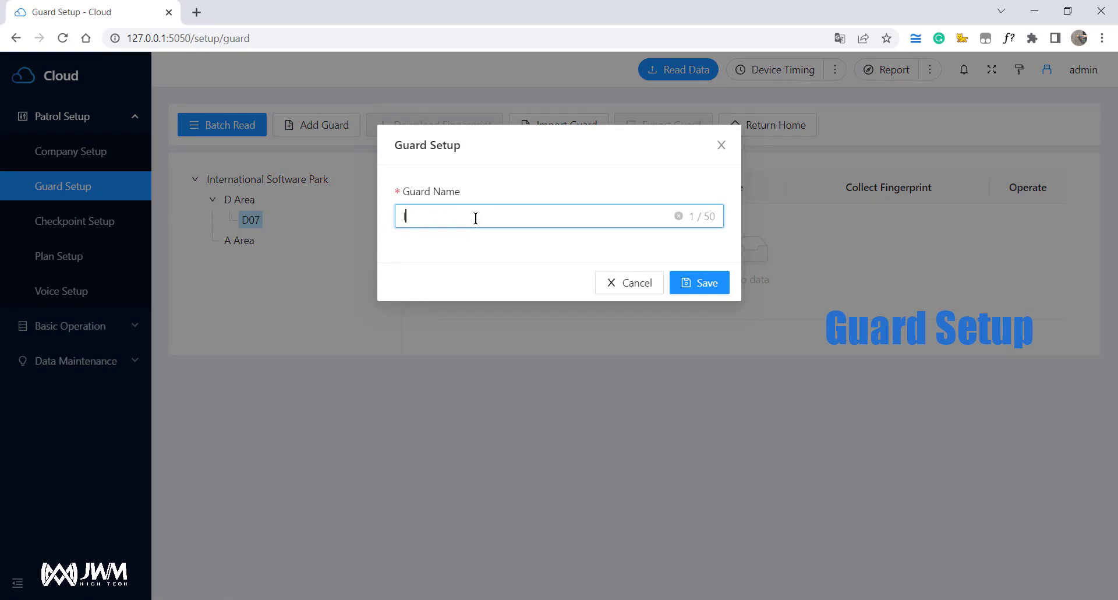
{"action": "left_click", "coordinate": [704, 280]}
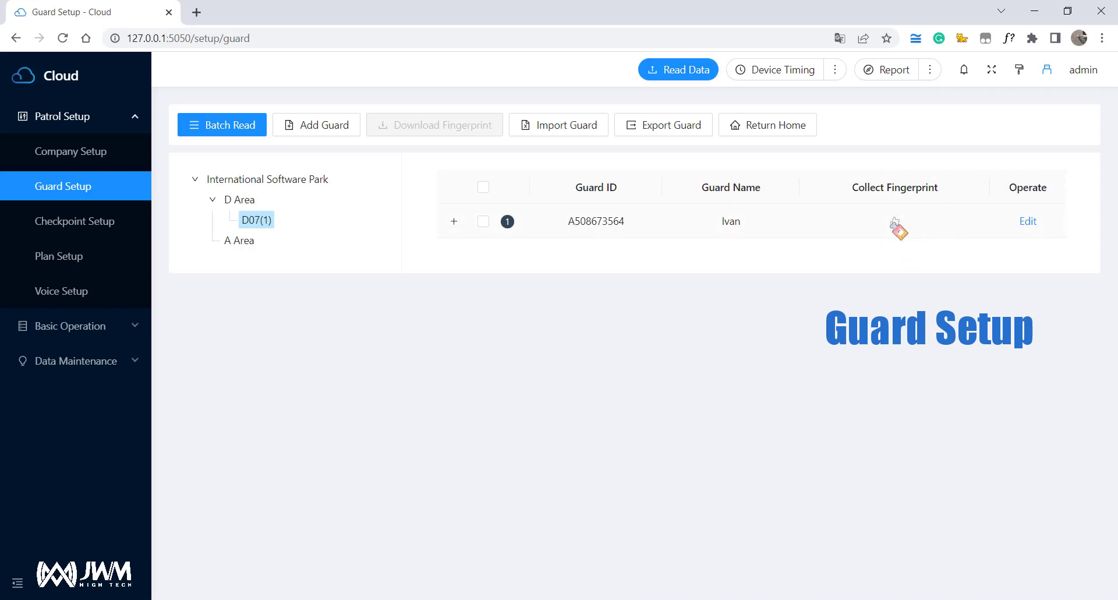
Collect the guard's fingerprint, download it to the patrol device, and go to Checkpoint Setup
{"action": "left_click", "coordinate": [895, 223]}
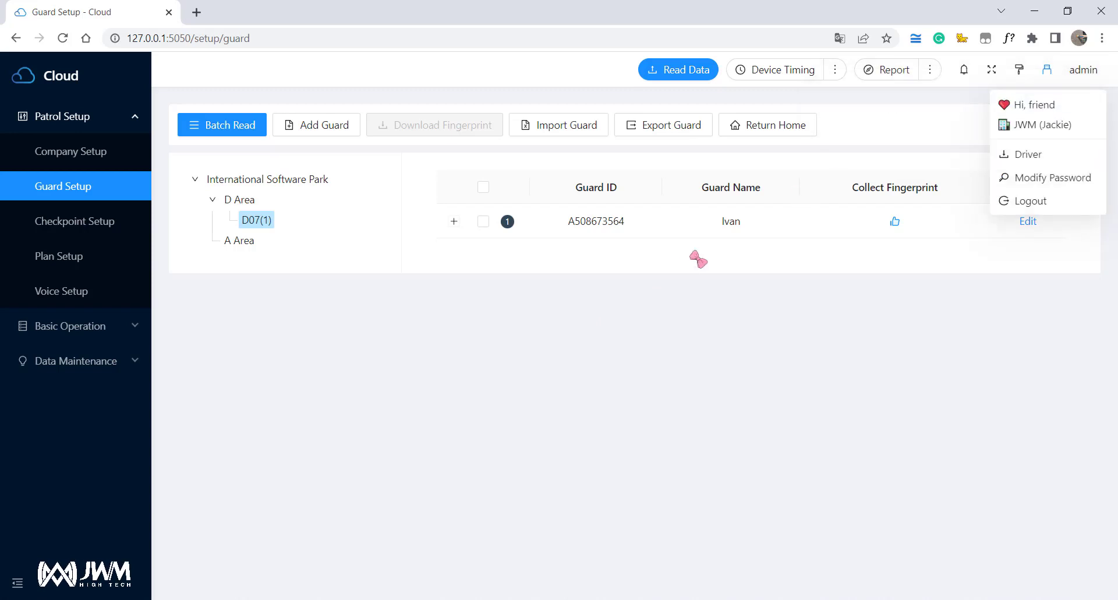
{"action": "left_click", "coordinate": [484, 222]}
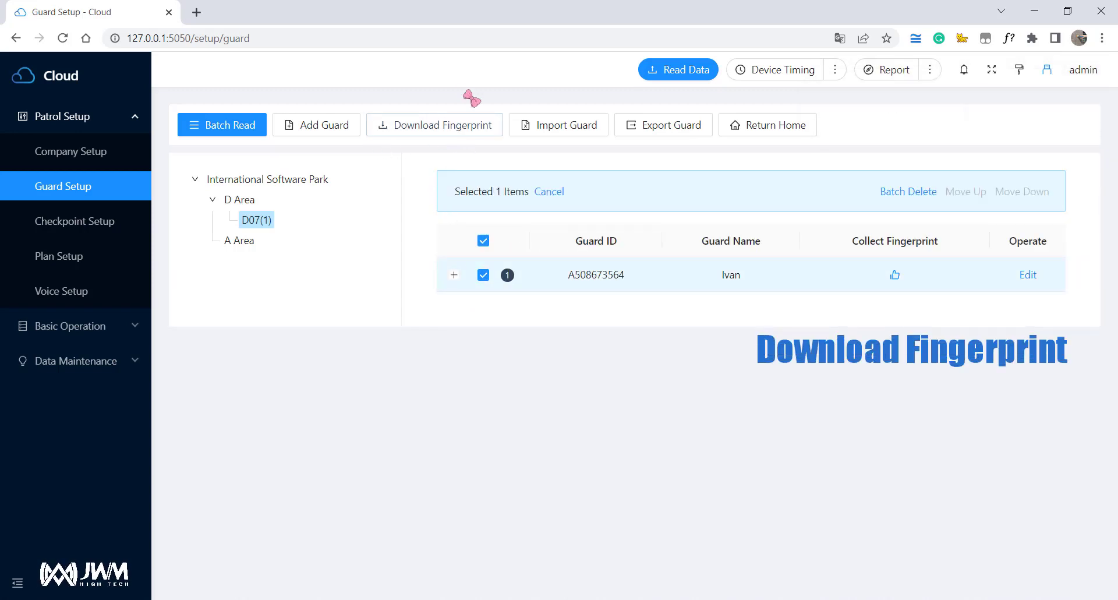
{"action": "left_click", "coordinate": [419, 134]}
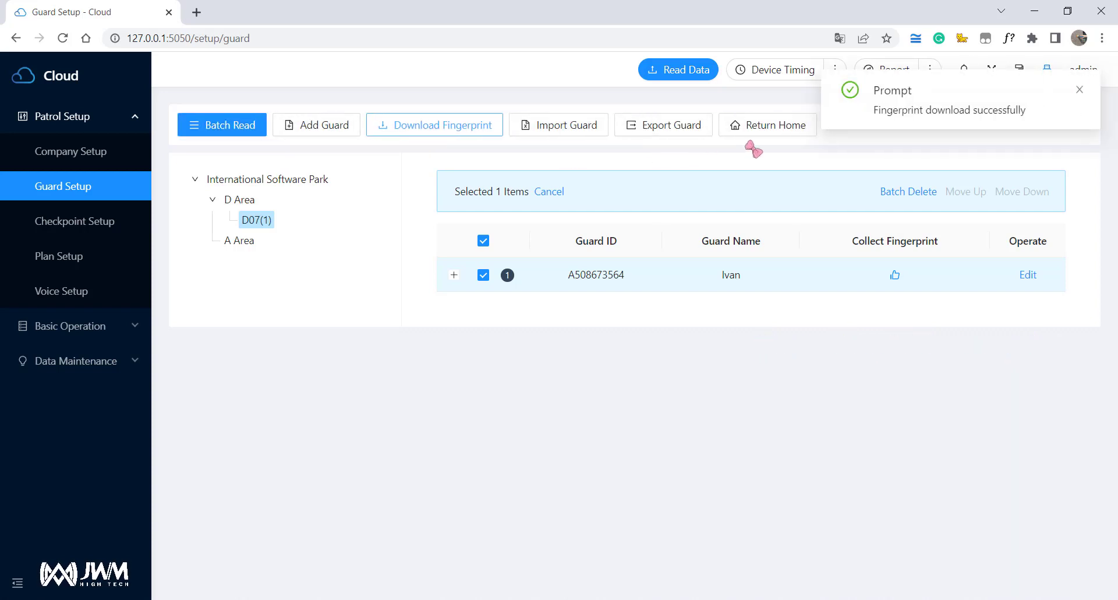
{"action": "left_click", "coordinate": [111, 222]}
Batch-read the device's checkpoints @1, @2 and @3 into D07 under D Area
{"action": "left_click", "coordinate": [196, 178]}
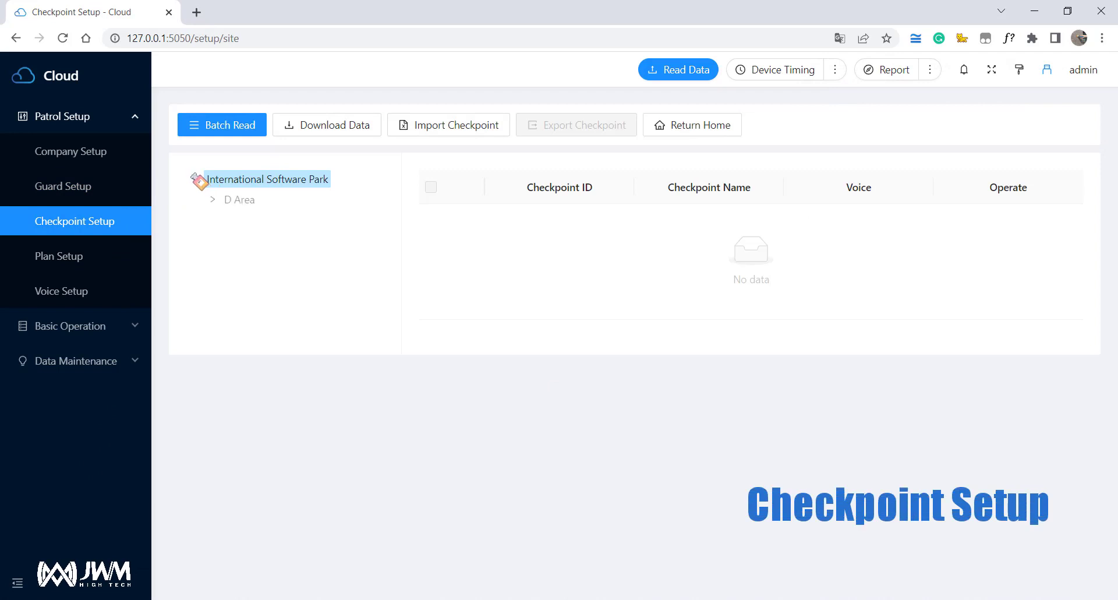
{"action": "left_click", "coordinate": [213, 199]}
{"action": "left_click", "coordinate": [249, 220]}
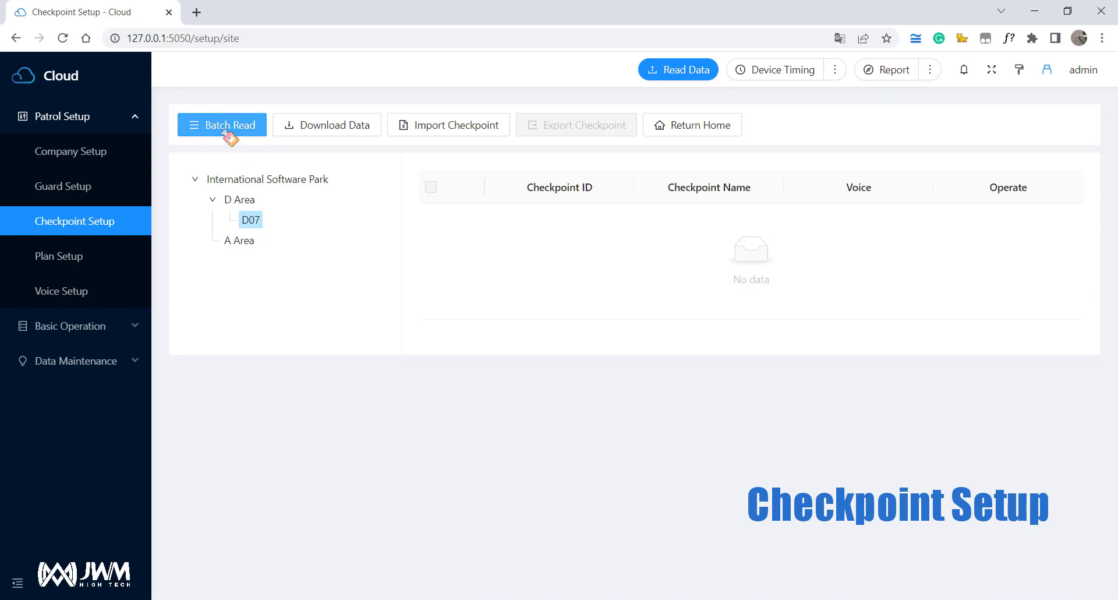
{"action": "left_click", "coordinate": [224, 133]}
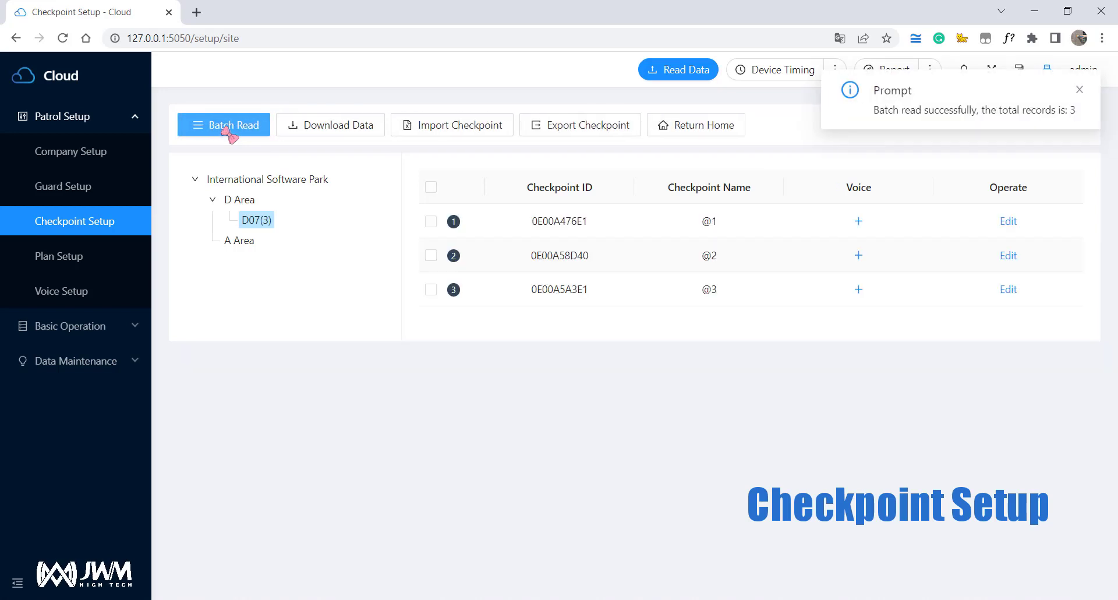
Rename checkpoints @1 and @2 to Firedoor and Workshop
{"action": "left_click", "coordinate": [1079, 90]}
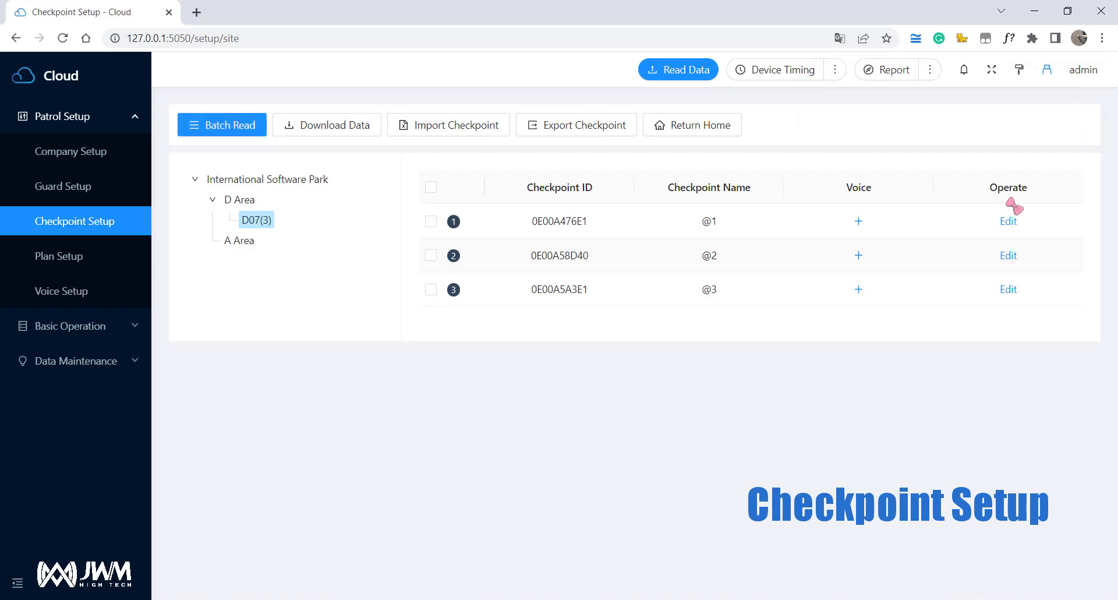
{"action": "left_click", "coordinate": [1008, 222]}
{"action": "left_click_drag", "start_coordinate": [449, 279], "coordinate": [356, 279]}
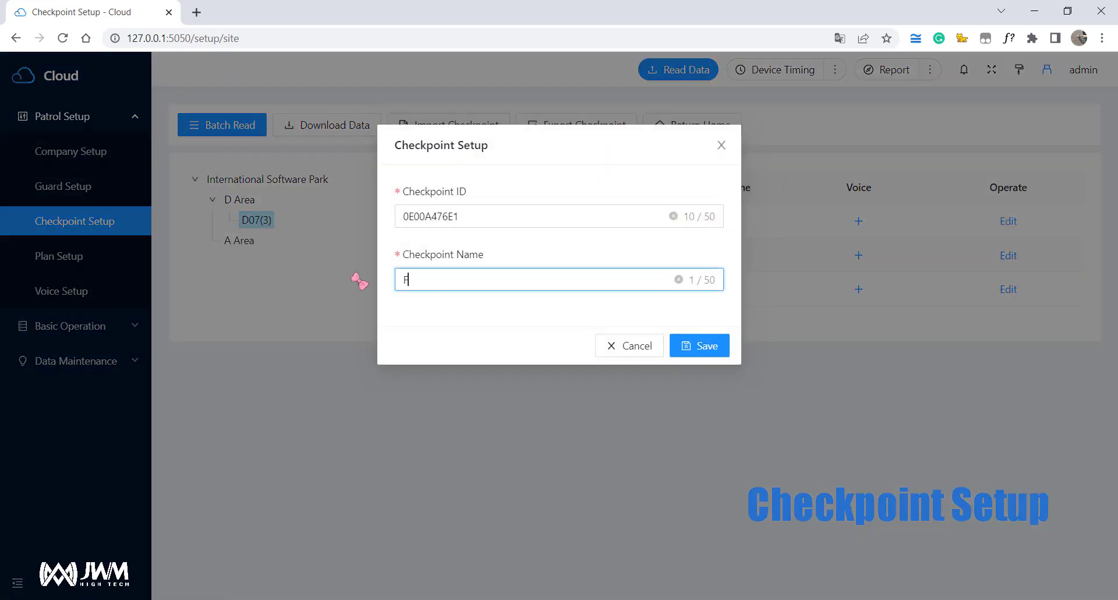
{"action": "left_click", "coordinate": [698, 345]}
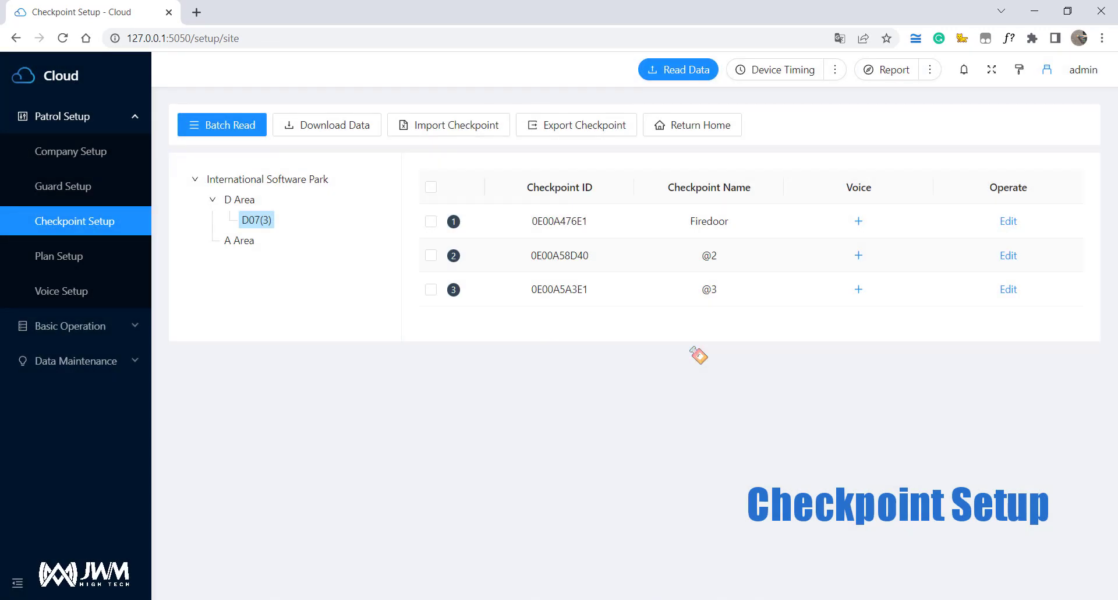
{"action": "left_click", "coordinate": [1008, 257]}
{"action": "left_click_drag", "start_coordinate": [498, 283], "coordinate": [380, 273]}
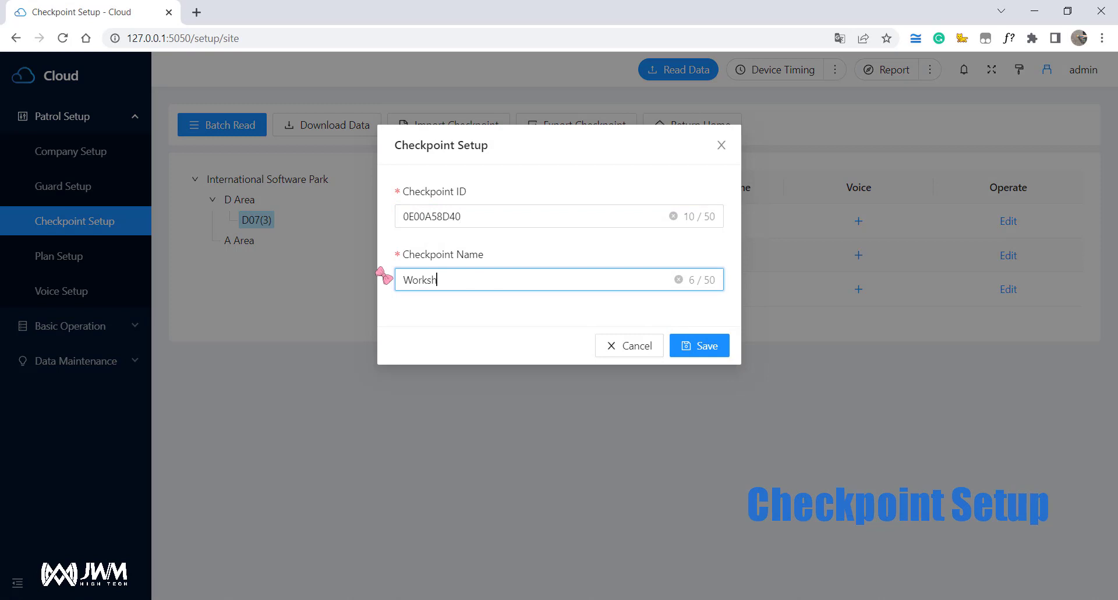
{"action": "left_click", "coordinate": [717, 345]}
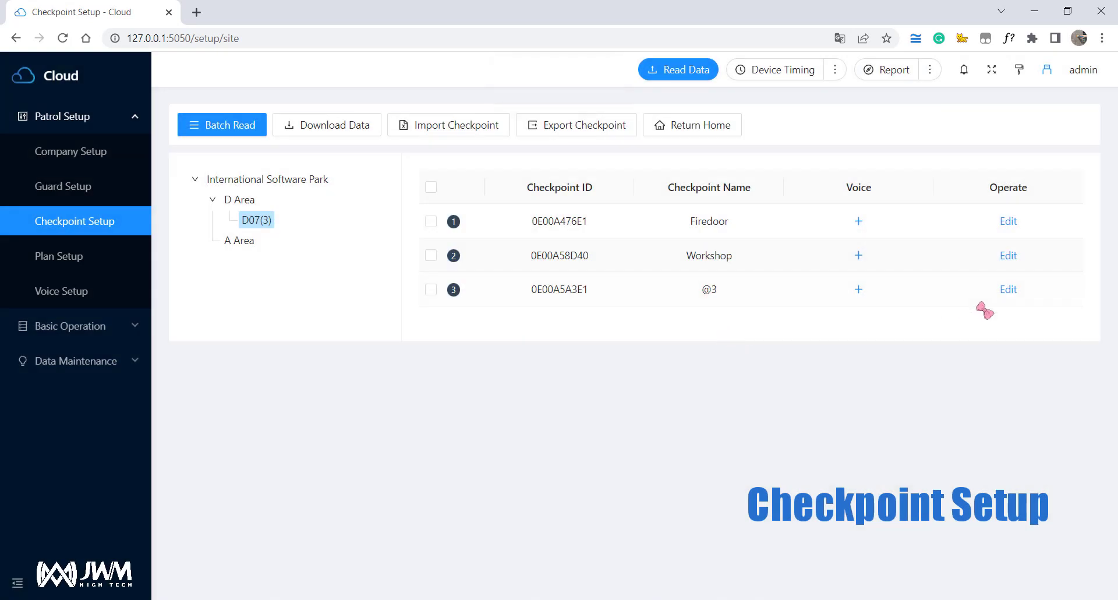
Rename checkpoint @3 to Meeting room
{"action": "left_click", "coordinate": [1009, 289]}
{"action": "left_click_drag", "start_coordinate": [465, 280], "coordinate": [357, 277]}
{"action": "key", "text": "BackSpace"}
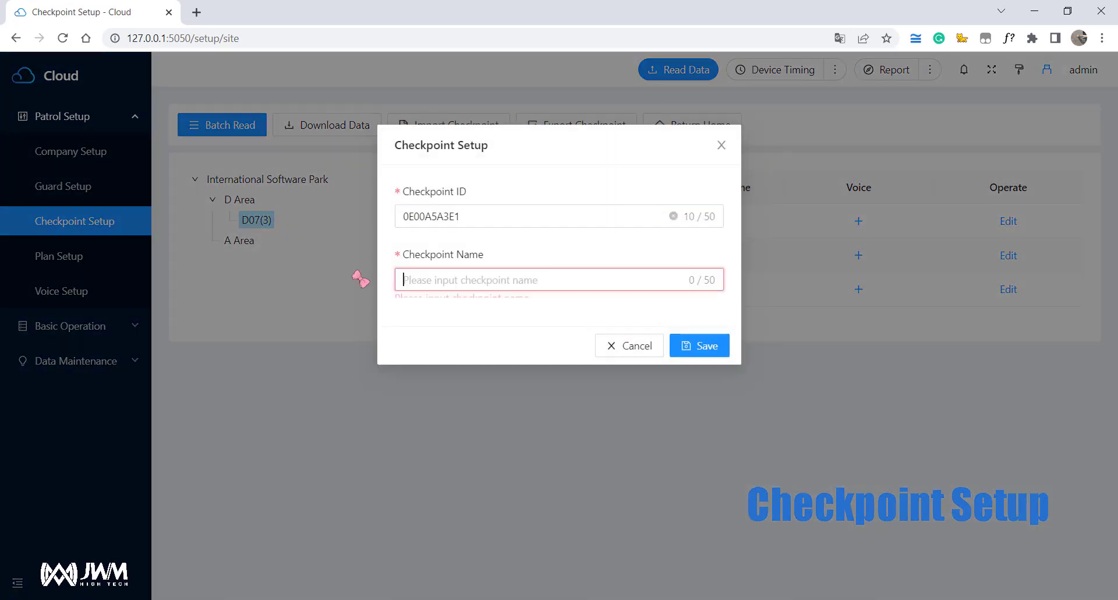
{"action": "type", "text": "Meeting room"}
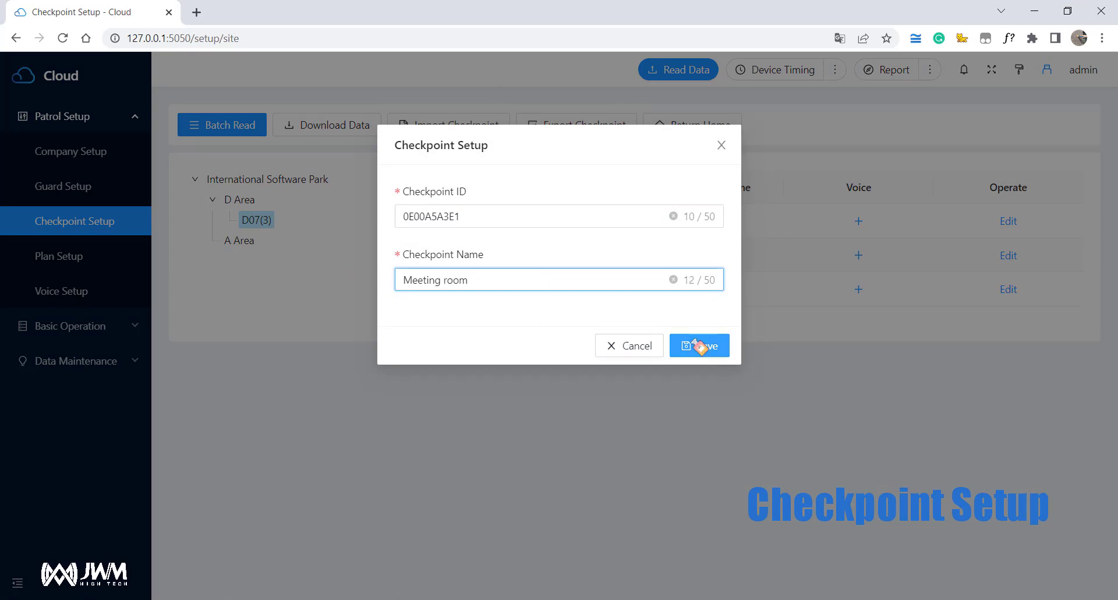
{"action": "left_click", "coordinate": [699, 349]}
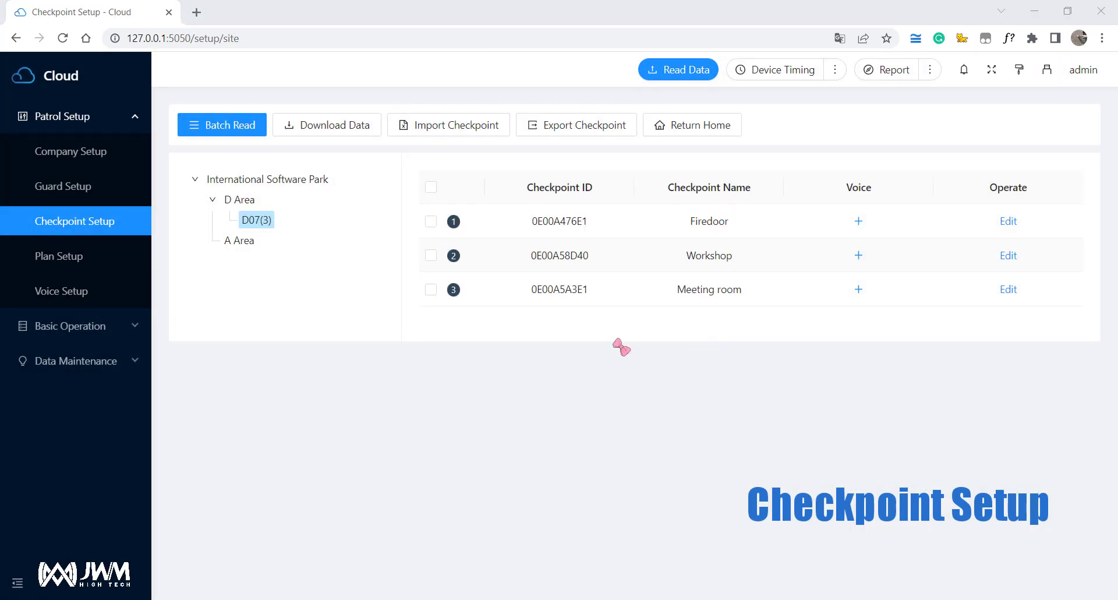
{"action": "right_click", "coordinate": [639, 256]}
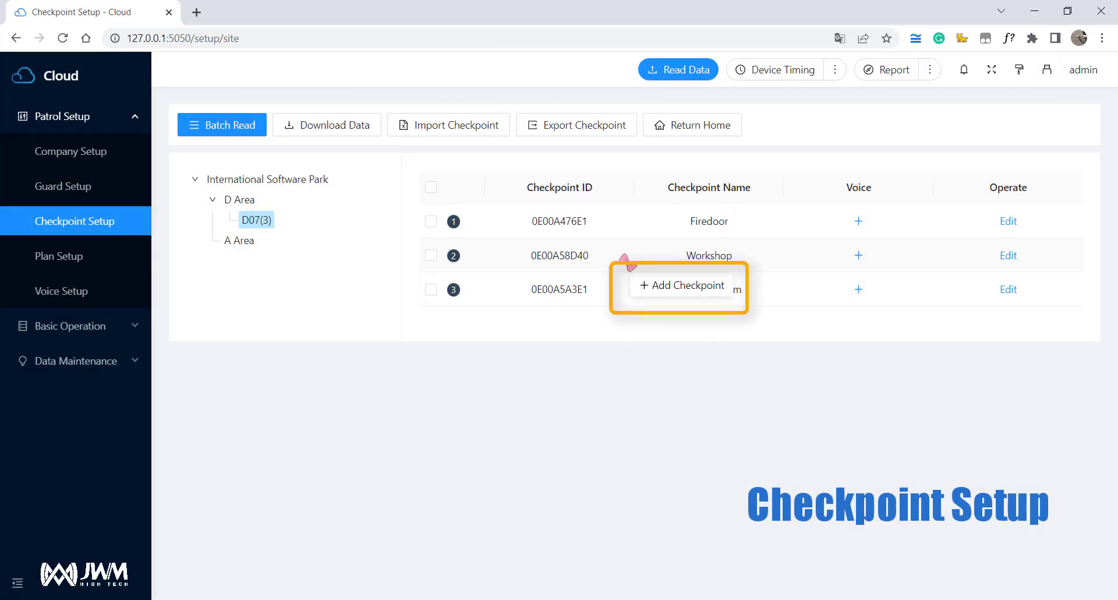
{"action": "left_click", "coordinate": [701, 244]}
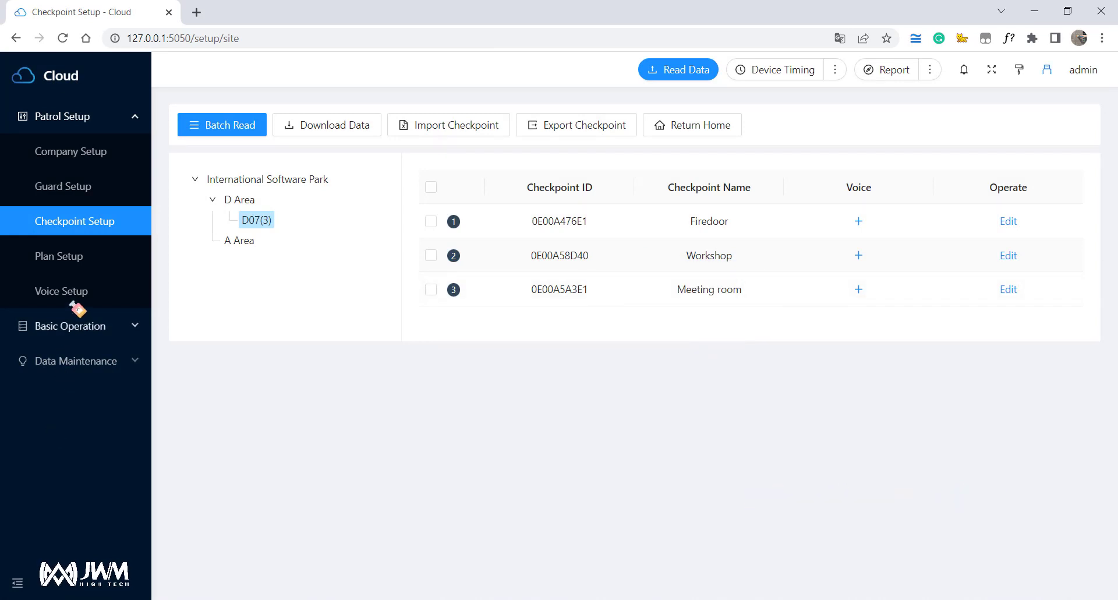
Create a new patrol plan for D07 named D07 Plan Setup1
{"action": "left_click", "coordinate": [76, 255]}
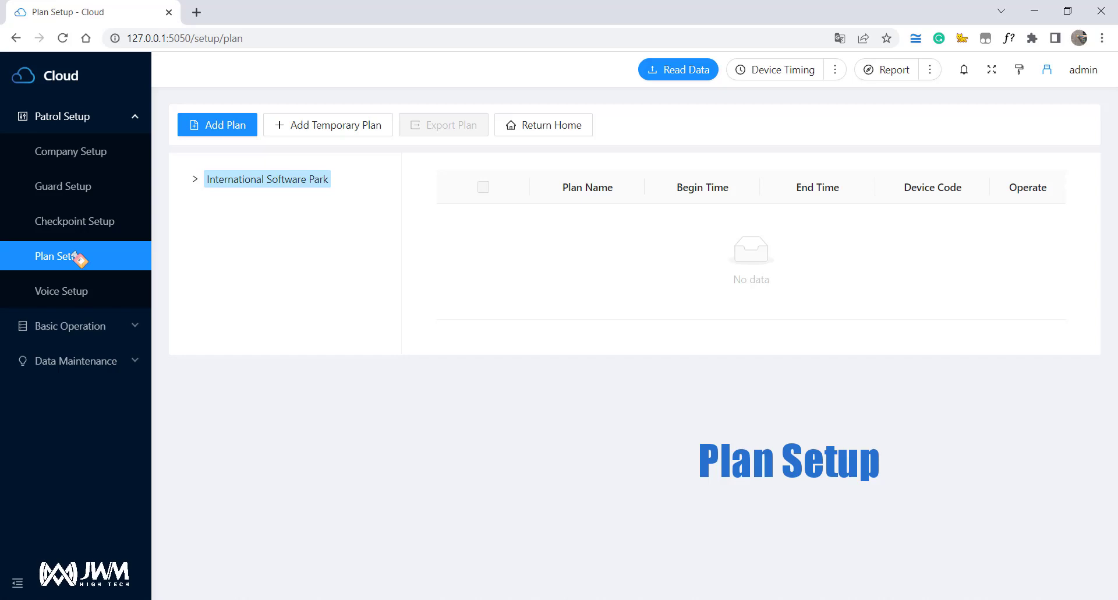
{"action": "left_click", "coordinate": [196, 179]}
{"action": "left_click", "coordinate": [212, 200]}
{"action": "left_click", "coordinate": [249, 220]}
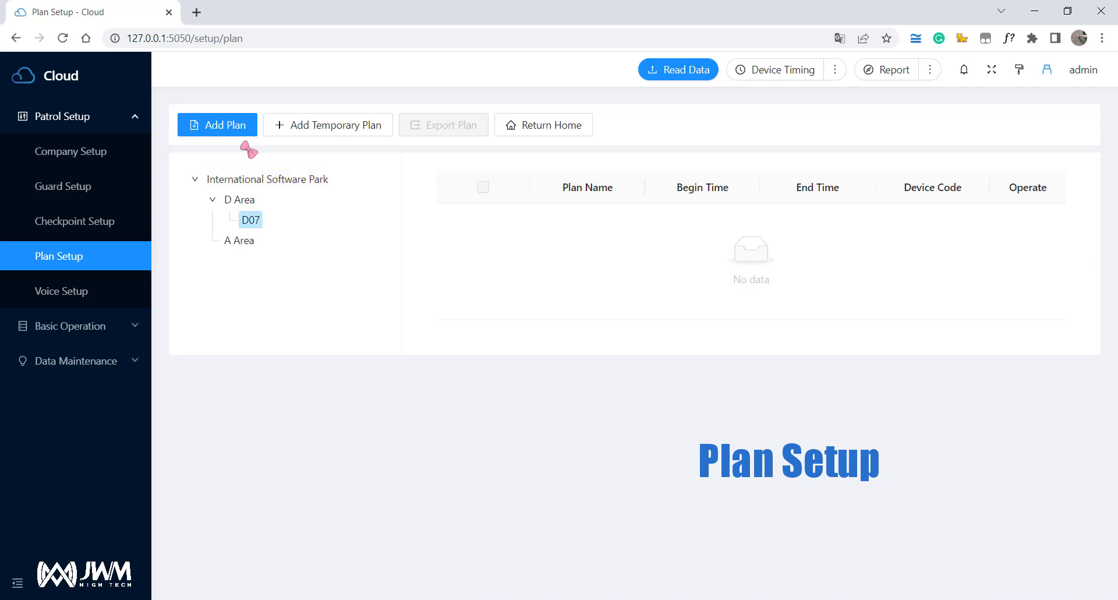
{"action": "left_click", "coordinate": [218, 124]}
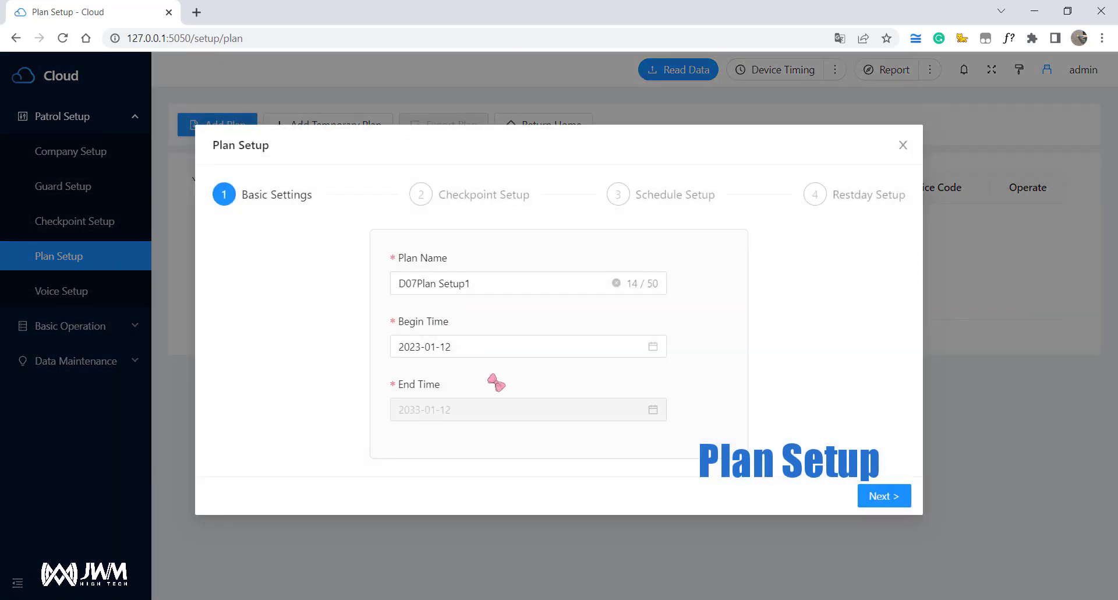
{"action": "left_click", "coordinate": [435, 288]}
{"action": "left_click", "coordinate": [400, 283]}
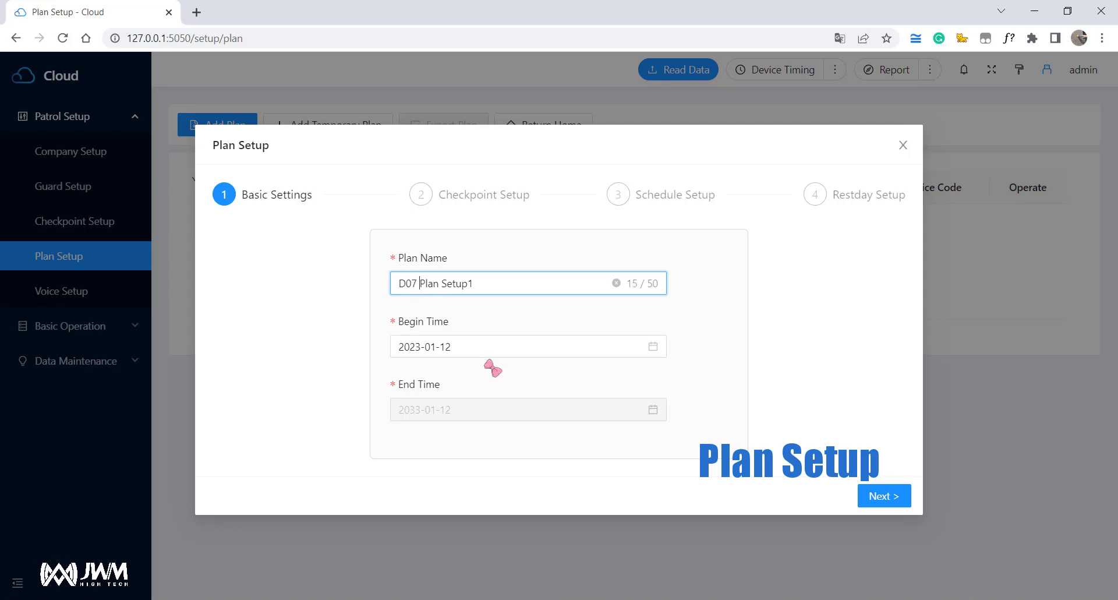
{"action": "left_click", "coordinate": [880, 496]}
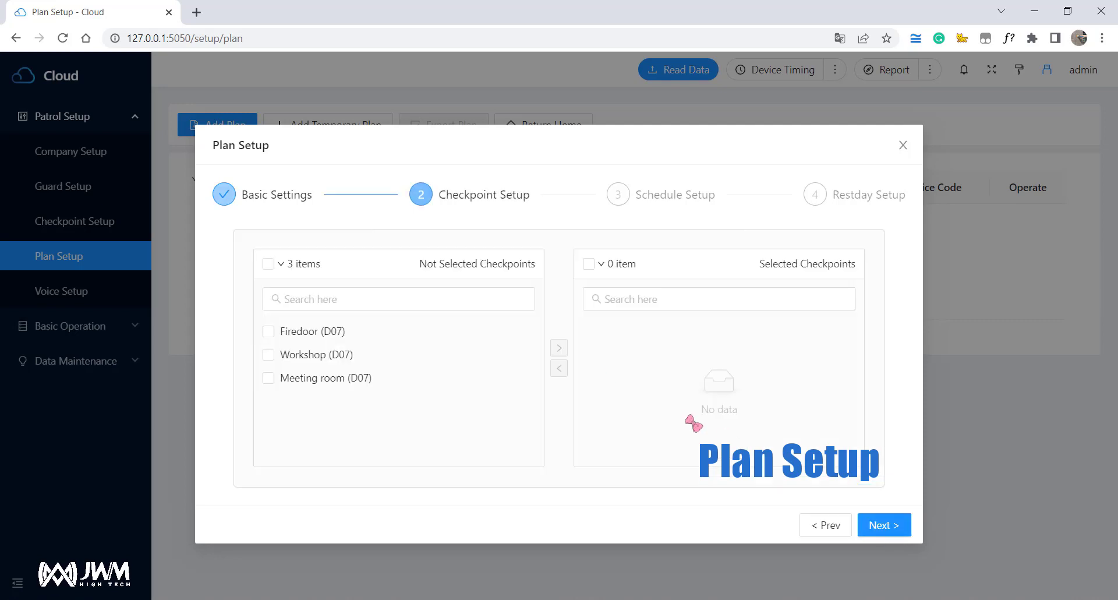
Move Firedoor, Workshop and Meeting room into the plan's selected checkpoints
{"action": "left_click", "coordinate": [332, 332]}
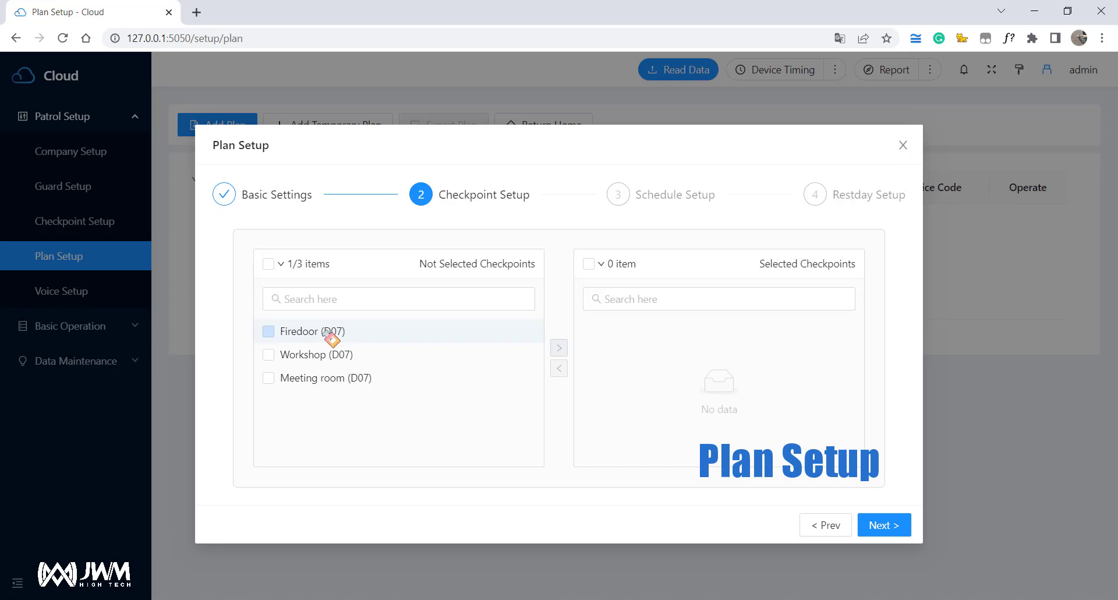
{"action": "left_click", "coordinate": [560, 349]}
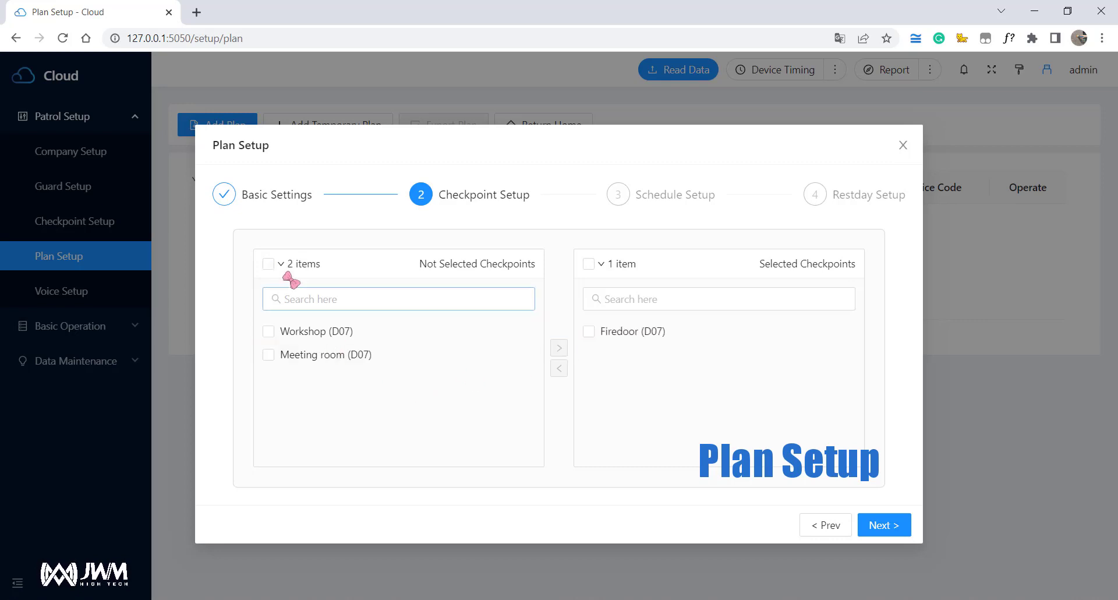
{"action": "left_click", "coordinate": [269, 263]}
{"action": "left_click", "coordinate": [559, 348]}
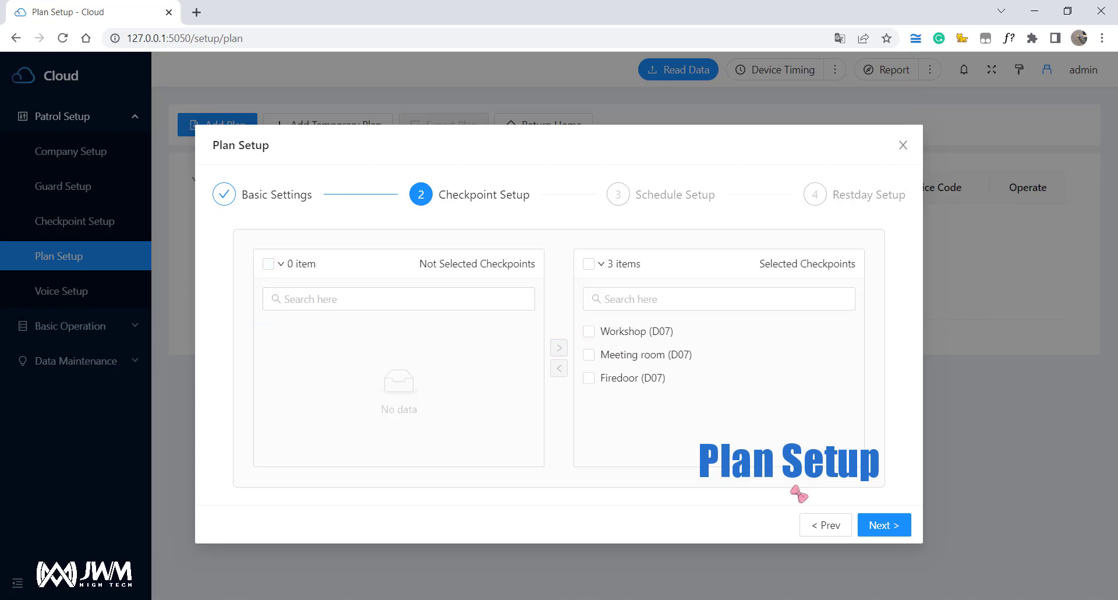
Start a batch schedule for the guard beginning at 06:00
{"action": "left_click", "coordinate": [883, 526]}
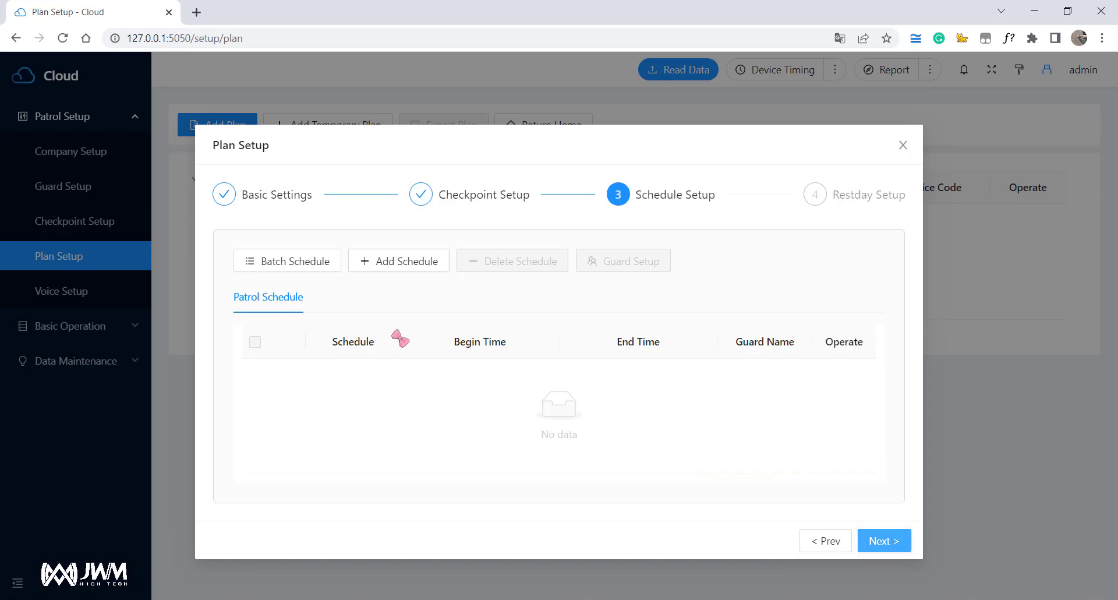
{"action": "left_click", "coordinate": [319, 263]}
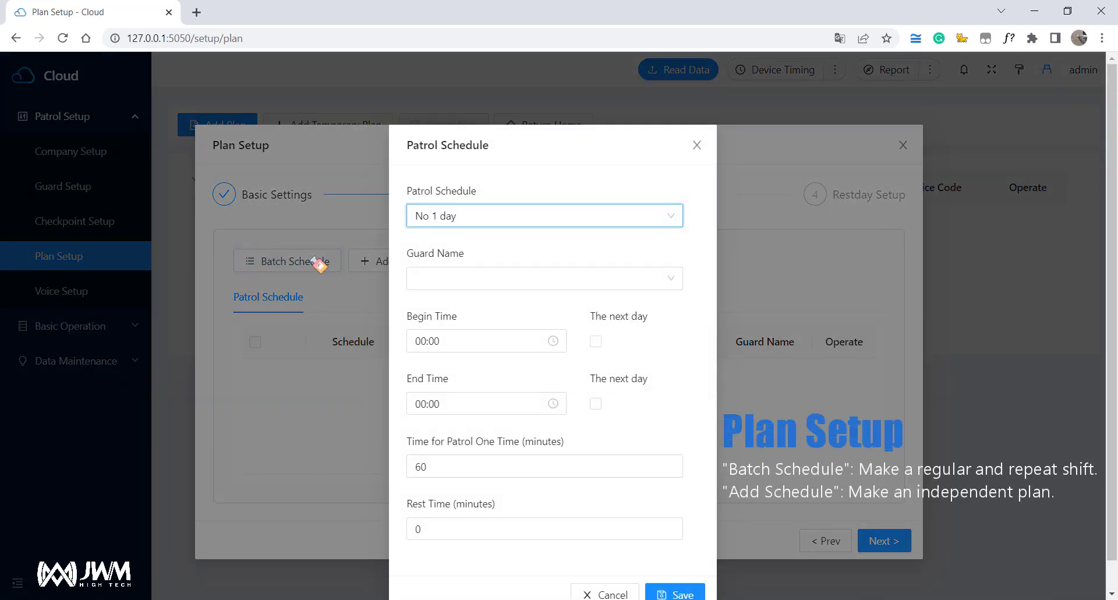
{"action": "left_click", "coordinate": [449, 278]}
{"action": "left_click", "coordinate": [452, 311]}
{"action": "left_click", "coordinate": [420, 340]}
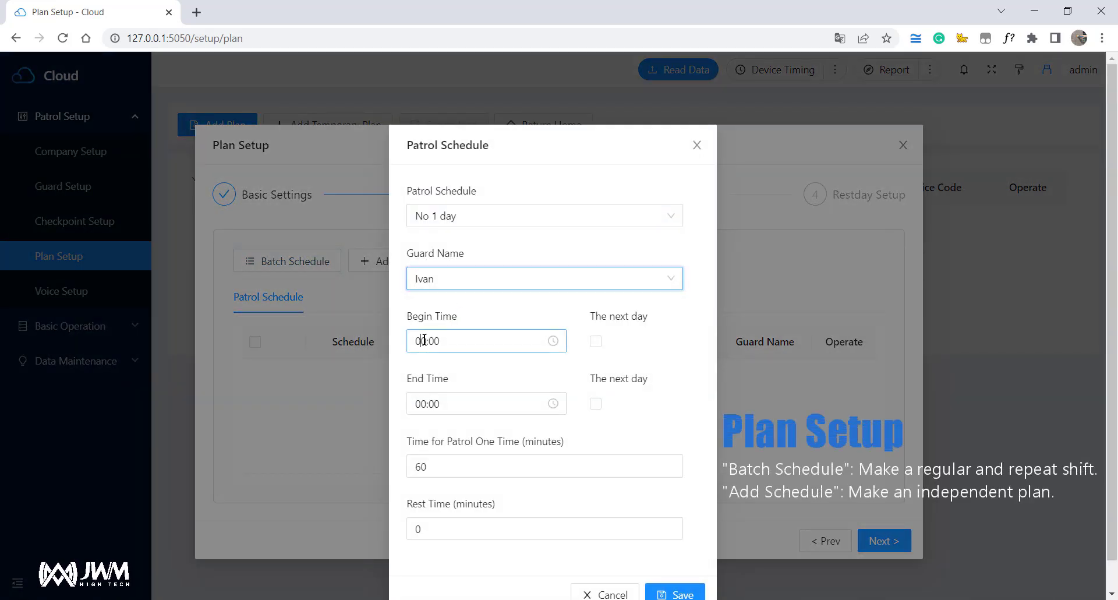
{"action": "left_click", "coordinate": [427, 473]}
{"action": "left_click", "coordinate": [467, 537]}
Finish the batch with an 18:00 end, 120-minute patrols and 15-minute rests, and save
{"action": "left_click", "coordinate": [443, 403]}
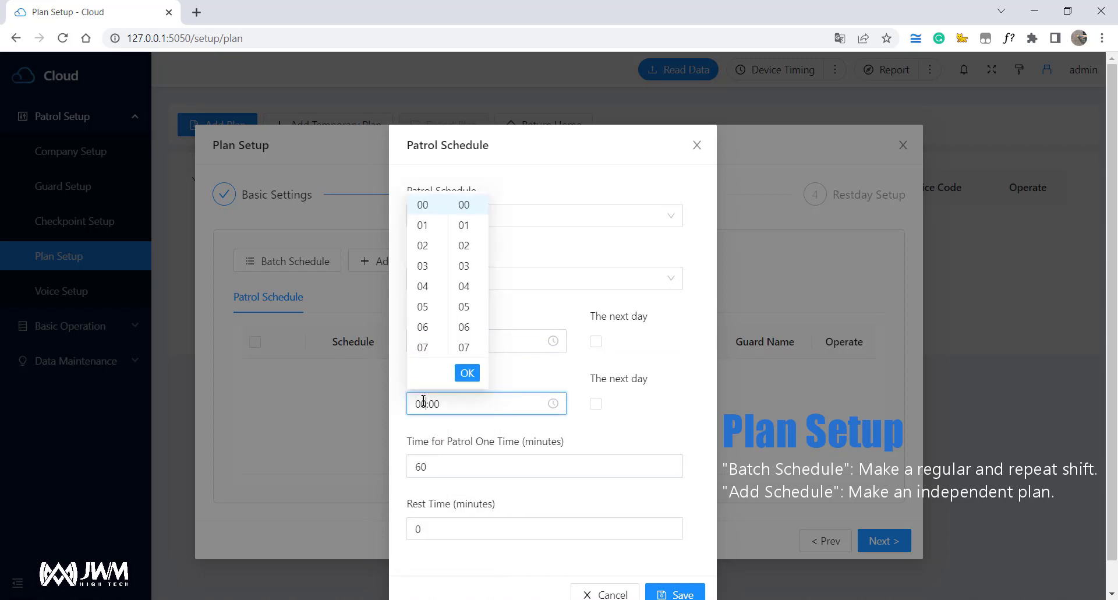
{"action": "left_click", "coordinate": [427, 342]}
{"action": "scroll", "coordinate": [424, 346], "scroll_direction": "down", "scroll_amount": 2}
{"action": "left_click", "coordinate": [423, 344]}
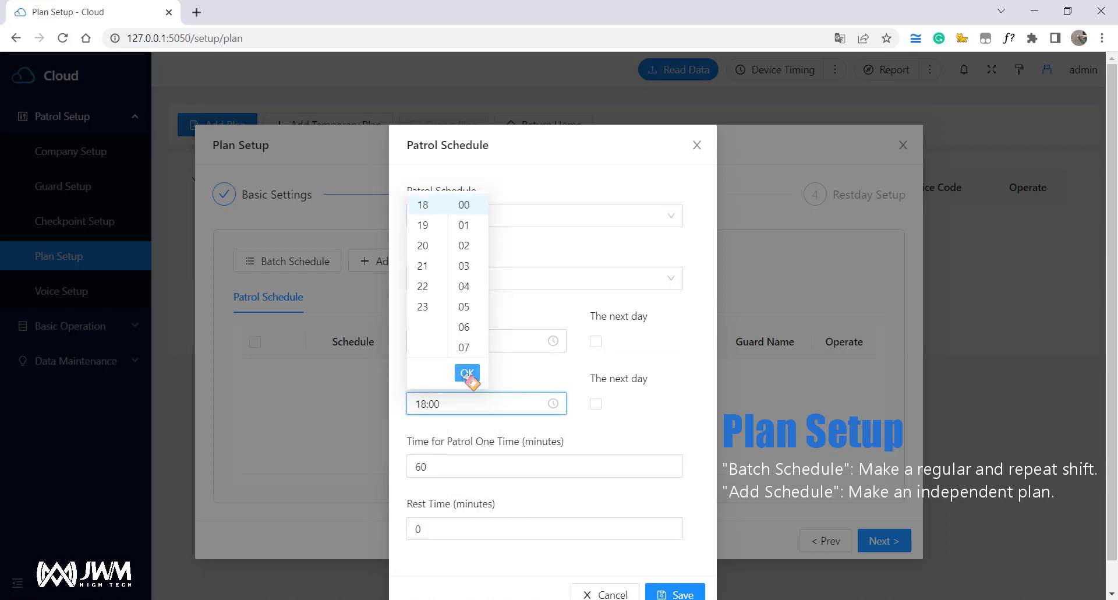
{"action": "left_click", "coordinate": [467, 373]}
{"action": "left_click_drag", "start_coordinate": [428, 460], "coordinate": [418, 458]}
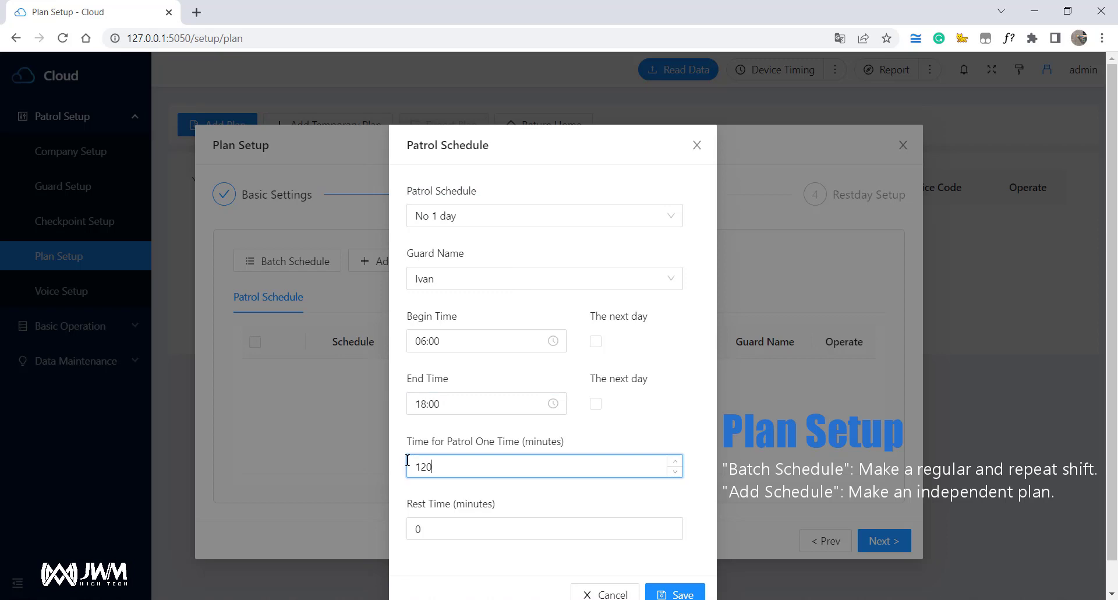
{"action": "left_click", "coordinate": [429, 529]}
{"action": "key", "text": "BackSpace"}
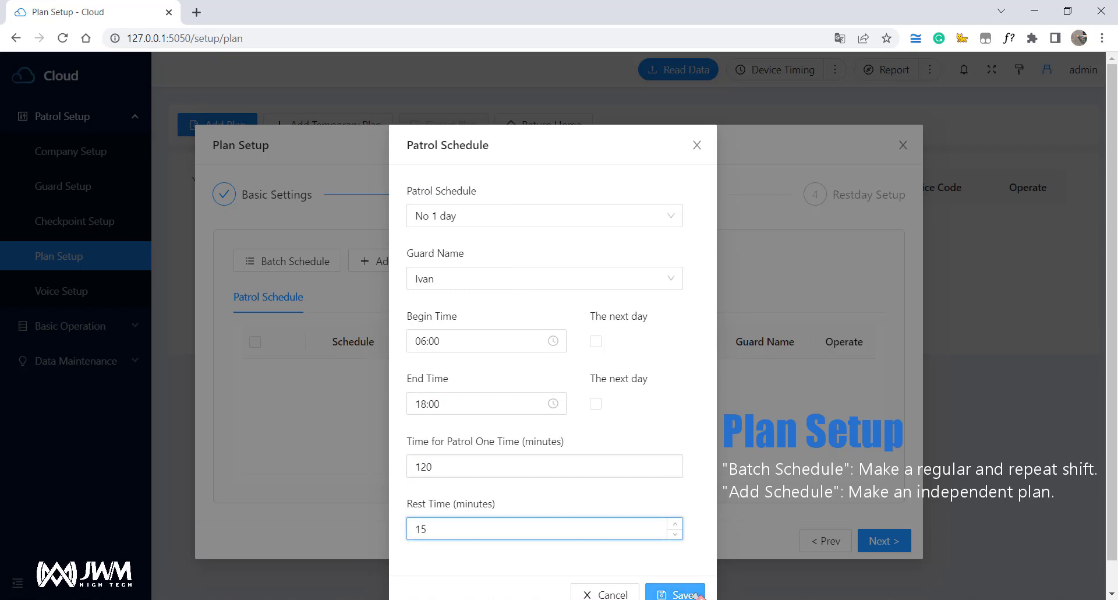
{"action": "left_click", "coordinate": [679, 593]}
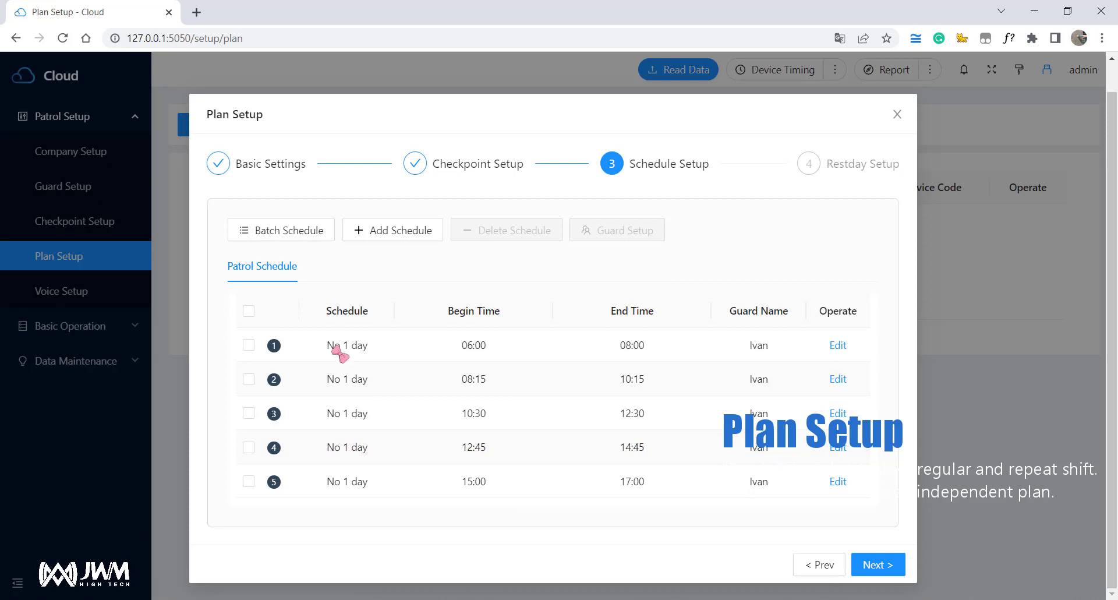
Add a single 19:00–20:00 patrol slot for the guard
{"action": "left_click", "coordinate": [387, 231]}
{"action": "left_click", "coordinate": [459, 279]}
{"action": "left_click", "coordinate": [431, 307]}
{"action": "left_click", "coordinate": [429, 341]}
{"action": "scroll", "coordinate": [434, 442], "scroll_direction": "down", "scroll_amount": 2}
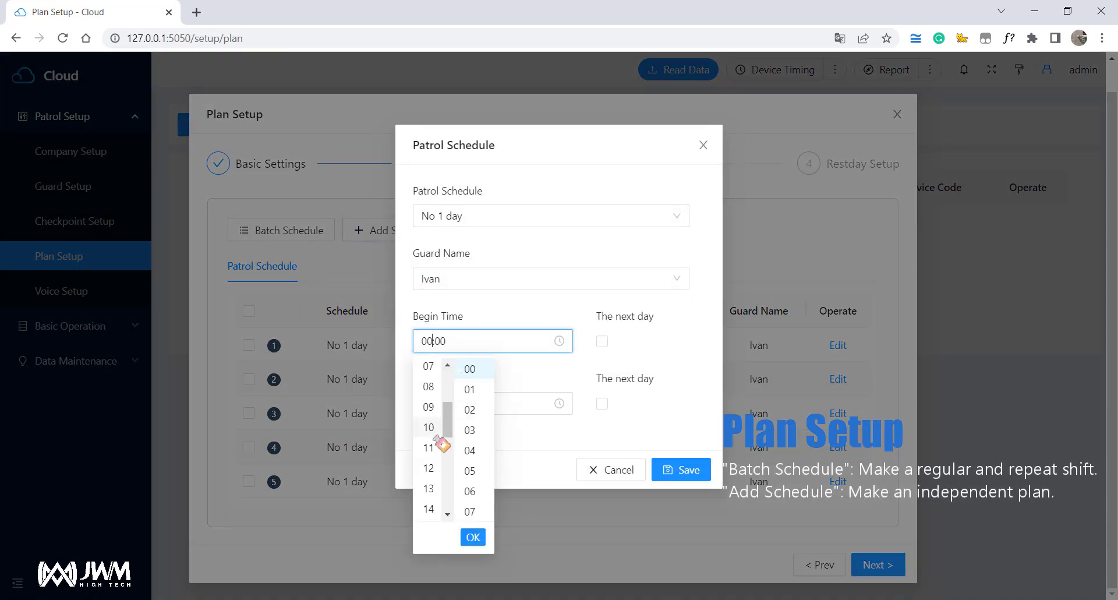
{"action": "scroll", "coordinate": [431, 466], "scroll_direction": "down", "scroll_amount": 5}
{"action": "left_click", "coordinate": [430, 382]}
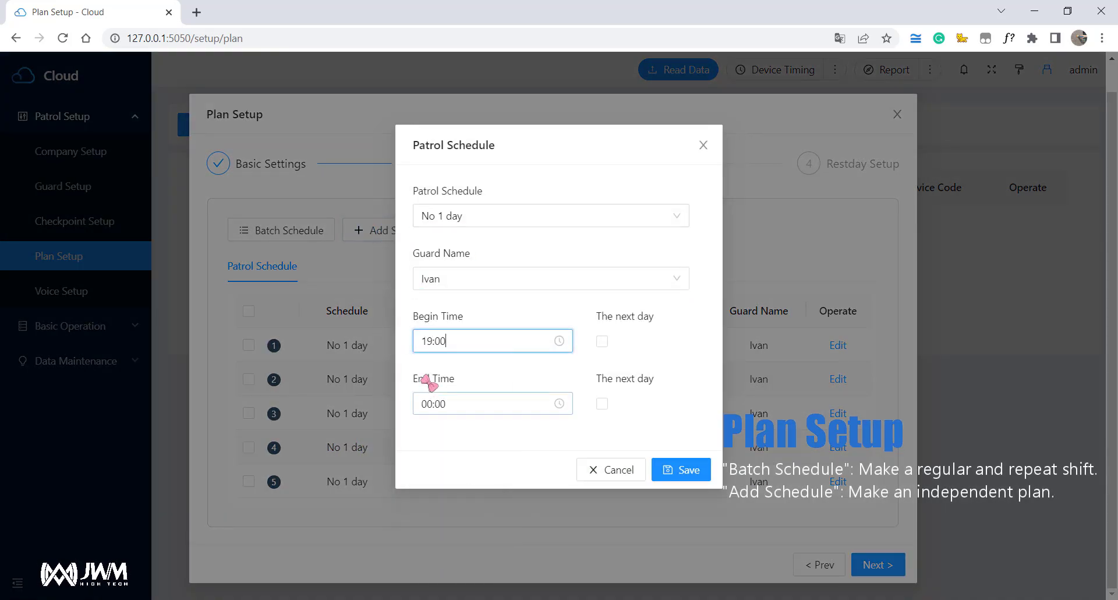
{"action": "left_click", "coordinate": [433, 404]}
{"action": "type", "text": "0"}
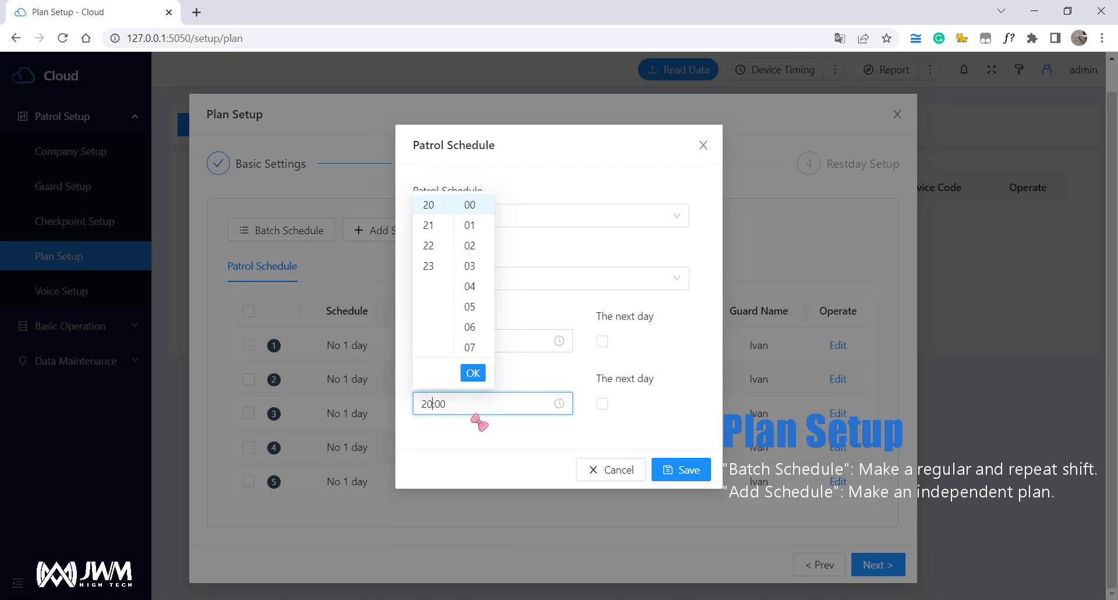
{"action": "left_click", "coordinate": [472, 373]}
{"action": "left_click", "coordinate": [677, 469]}
{"action": "scroll", "coordinate": [677, 469], "scroll_direction": "down", "scroll_amount": 1}
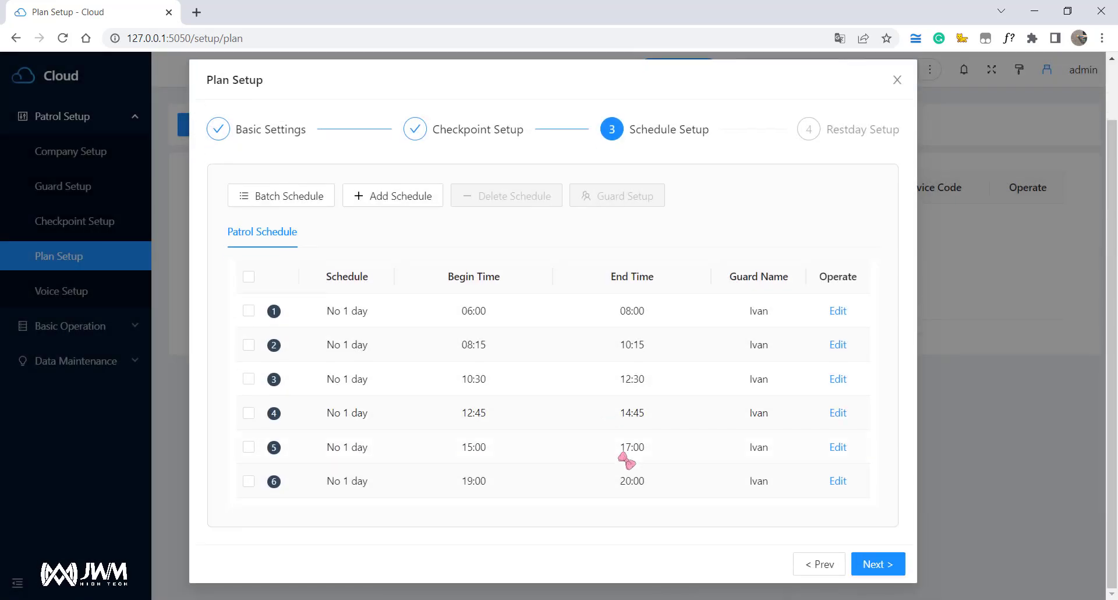
Set Saturday and Sunday as weekly rest days
{"action": "left_click", "coordinate": [877, 564]}
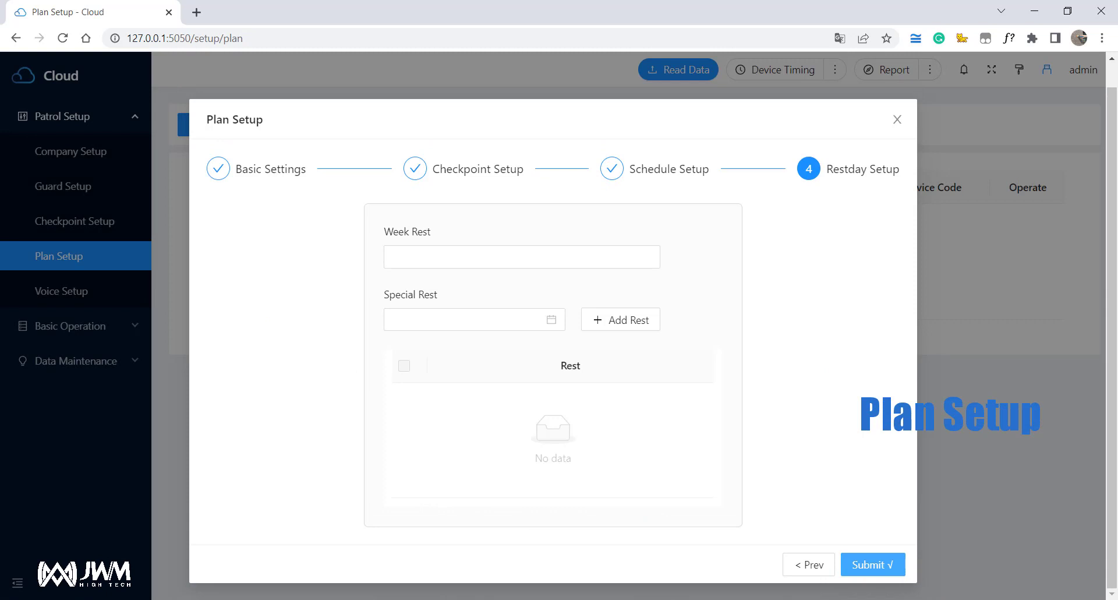
{"action": "left_click", "coordinate": [444, 256]}
{"action": "left_click", "coordinate": [415, 402]}
{"action": "left_click", "coordinate": [409, 426]}
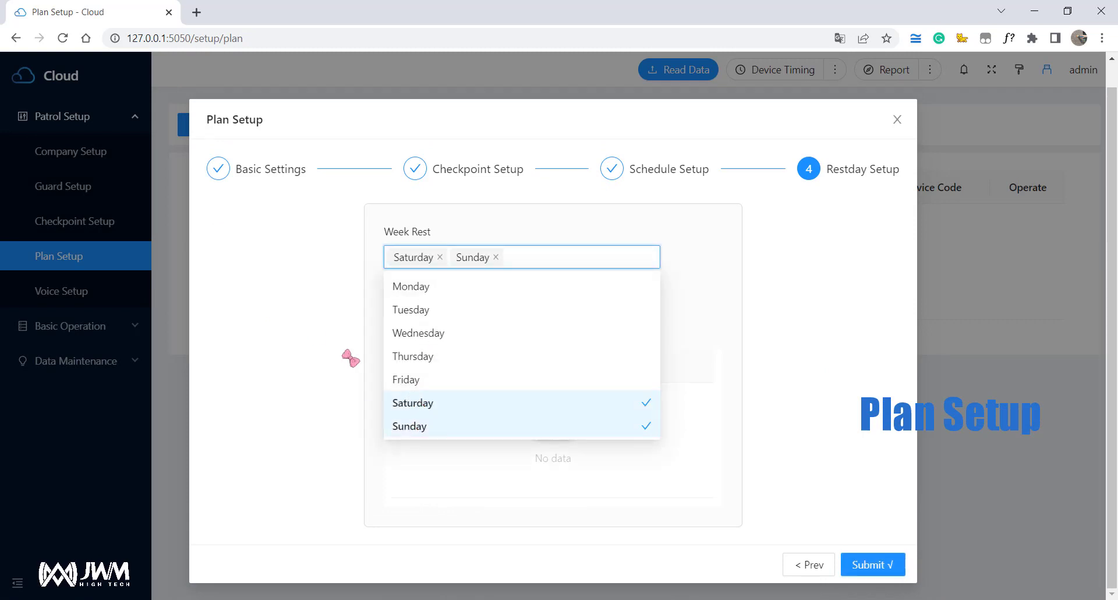
{"action": "left_click", "coordinate": [351, 357]}
Add 2023-01-20, 2023-01-21 and 2023-01-22 as special rest days
{"action": "left_click", "coordinate": [564, 320]}
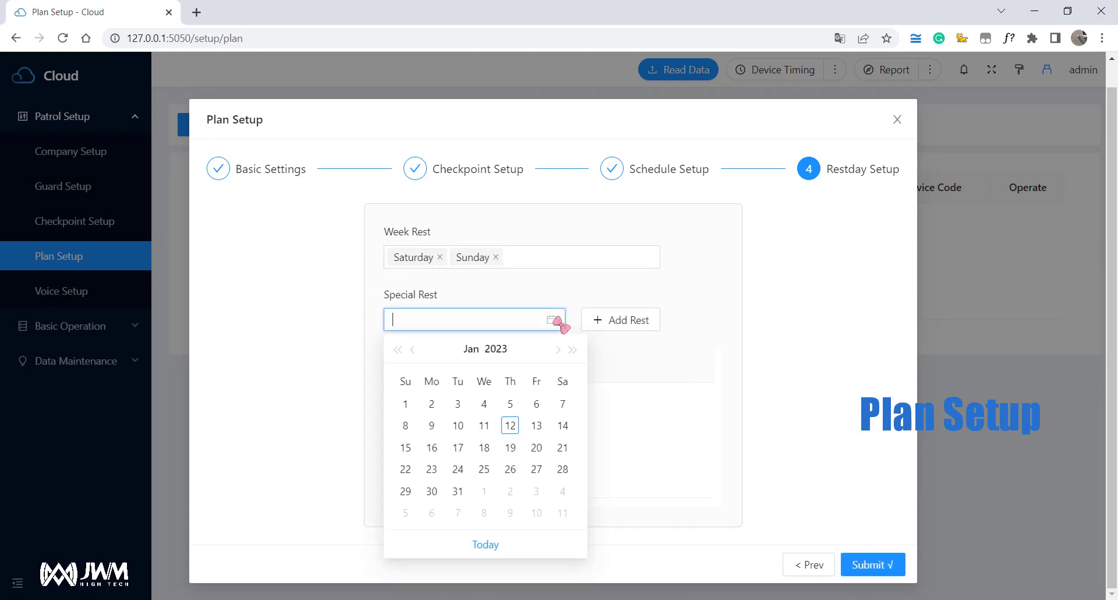
{"action": "left_click", "coordinate": [536, 447]}
{"action": "left_click", "coordinate": [622, 320]}
{"action": "left_click", "coordinate": [564, 348]}
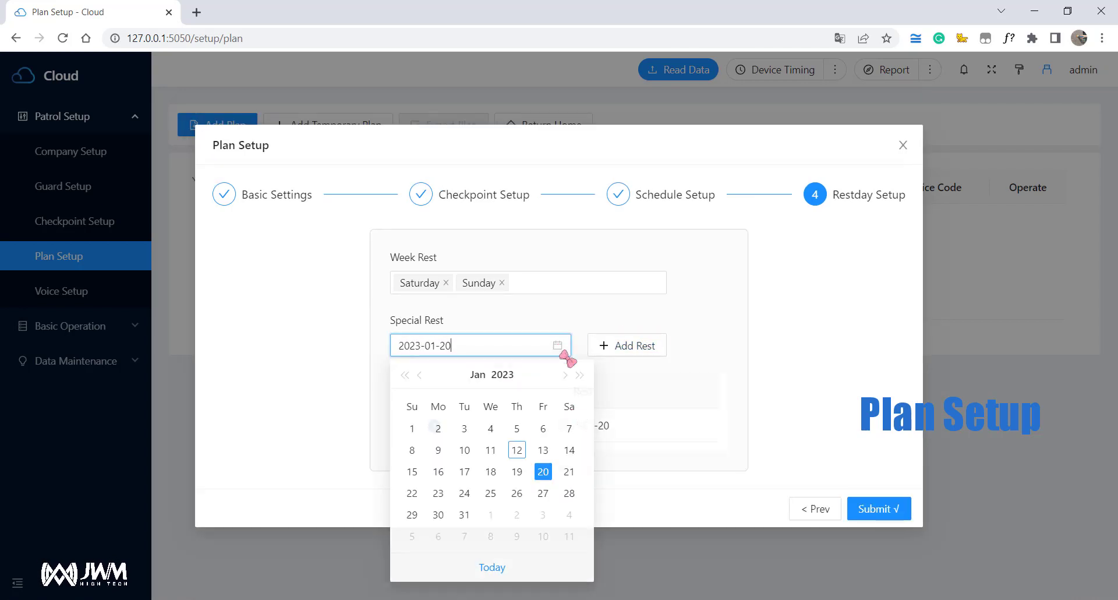
{"action": "left_click", "coordinate": [570, 466]}
{"action": "left_click", "coordinate": [628, 352]}
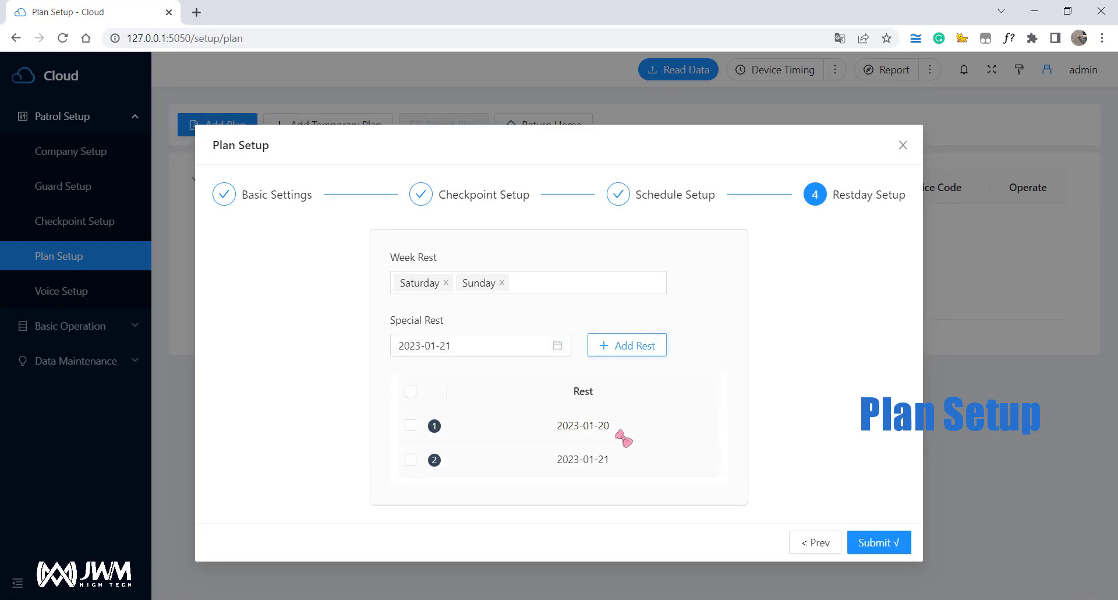
{"action": "left_click", "coordinate": [558, 345]}
{"action": "left_click", "coordinate": [418, 500]}
{"action": "left_click", "coordinate": [630, 353]}
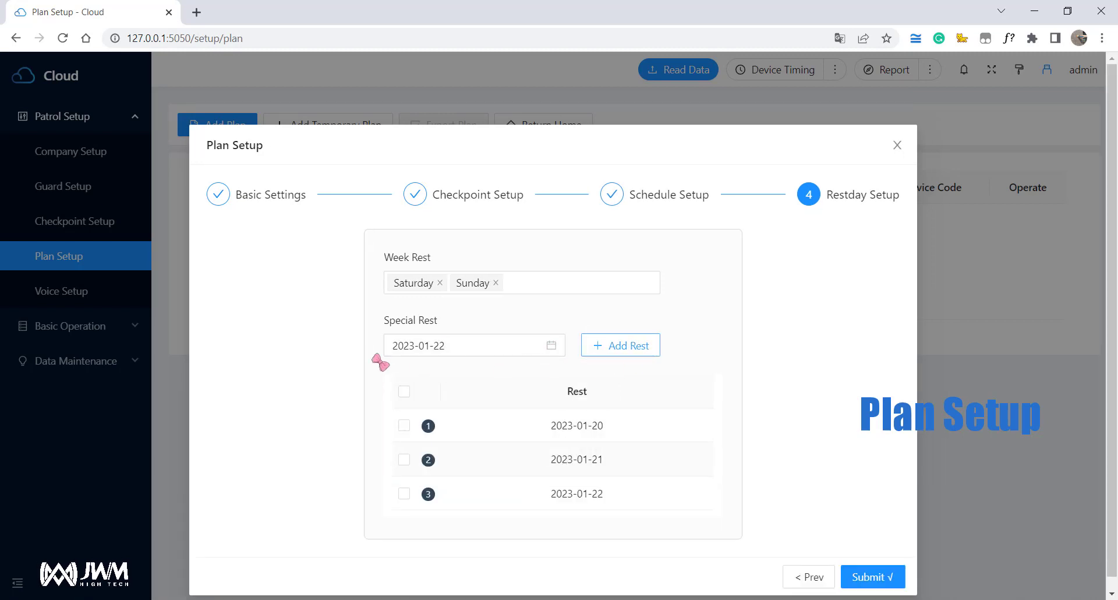
Remove the 21 and 22 January rest days, submit the plan, and expand its time slots
{"action": "left_click", "coordinate": [404, 459]}
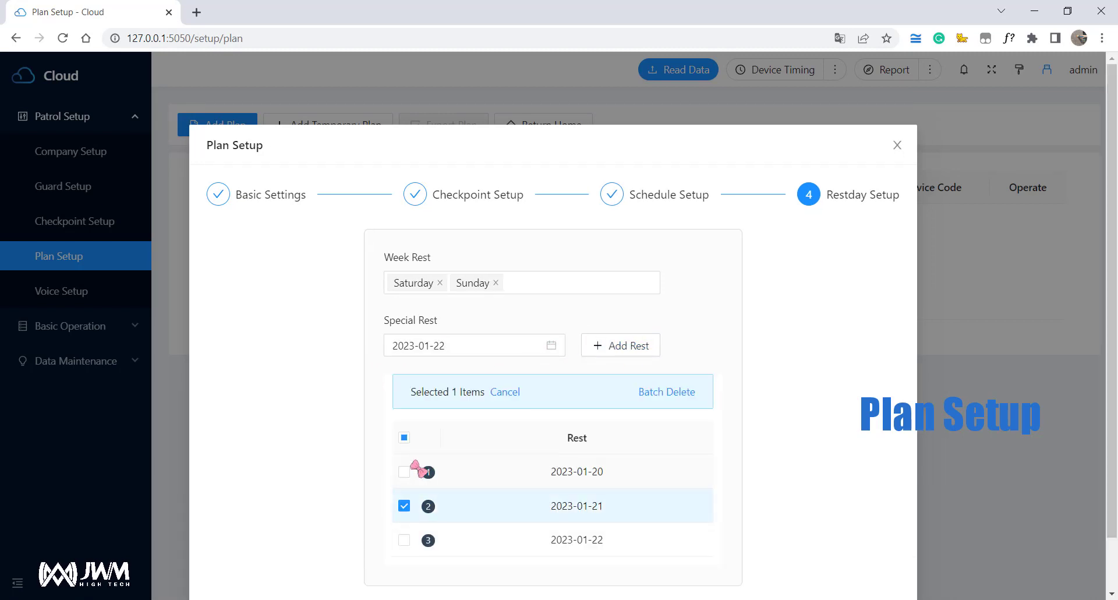
{"action": "left_click", "coordinate": [405, 540]}
{"action": "left_click", "coordinate": [677, 392]}
{"action": "key", "text": "Return"}
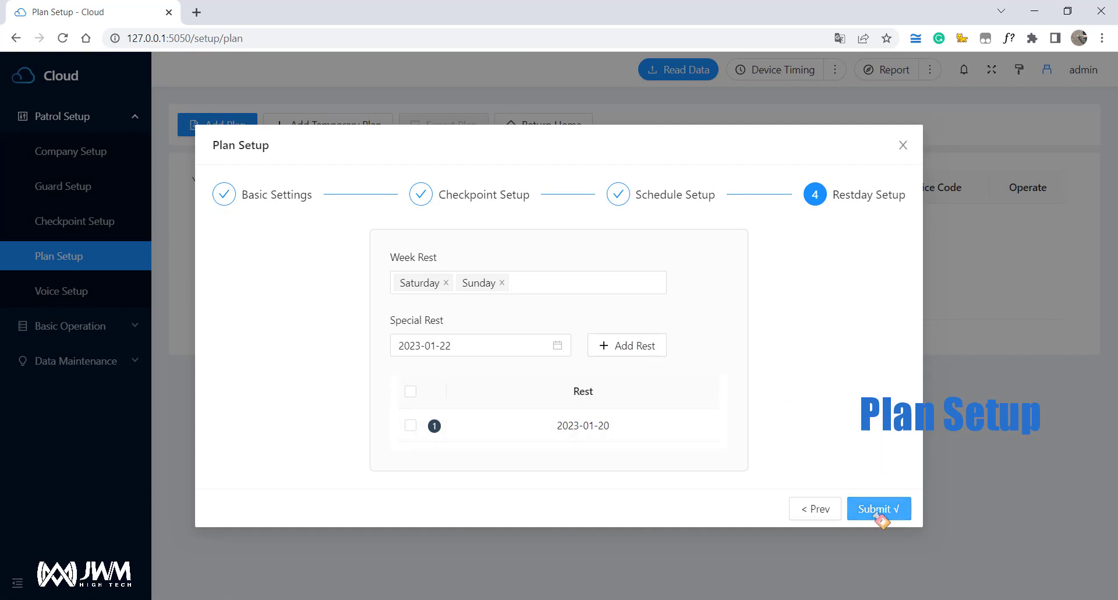
{"action": "left_click", "coordinate": [878, 509]}
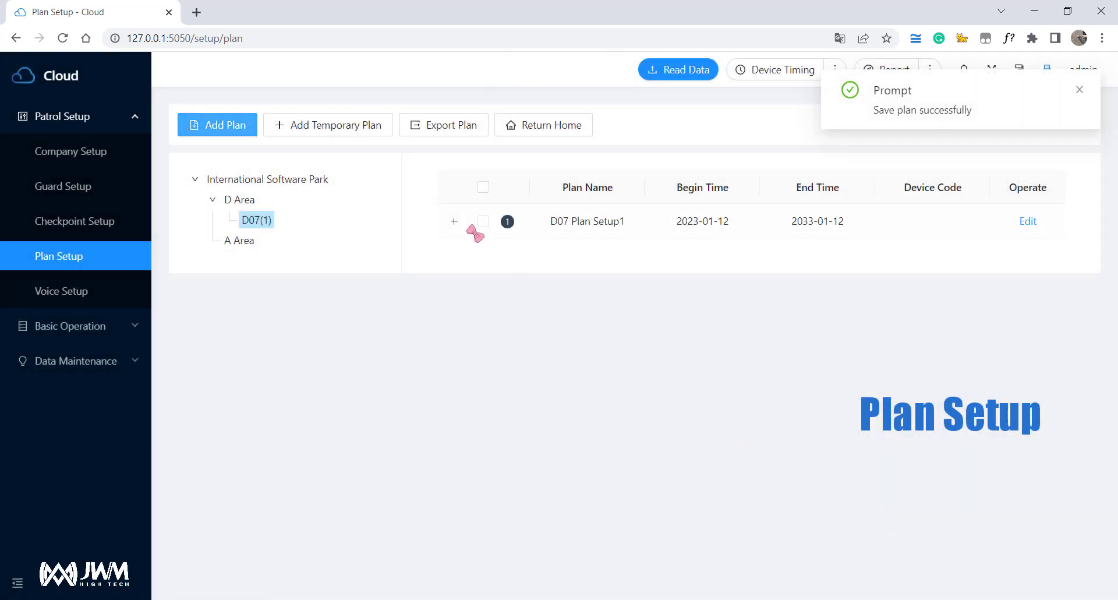
{"action": "left_click", "coordinate": [454, 221]}
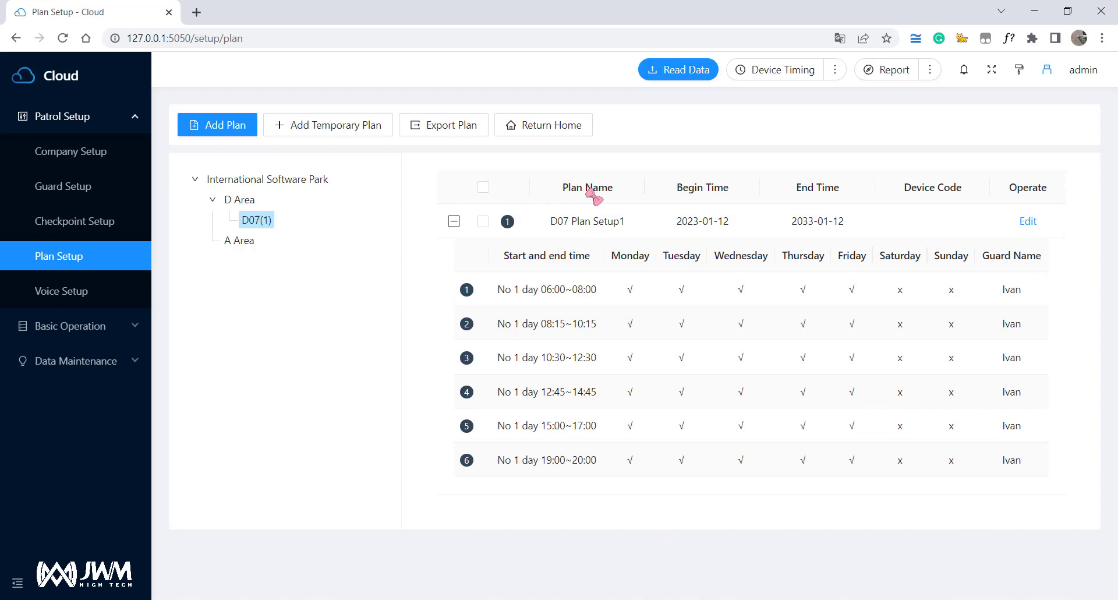
Create the voice prompt 'Please check the lock cabinets' assigned to company D07
{"action": "left_click", "coordinate": [74, 293]}
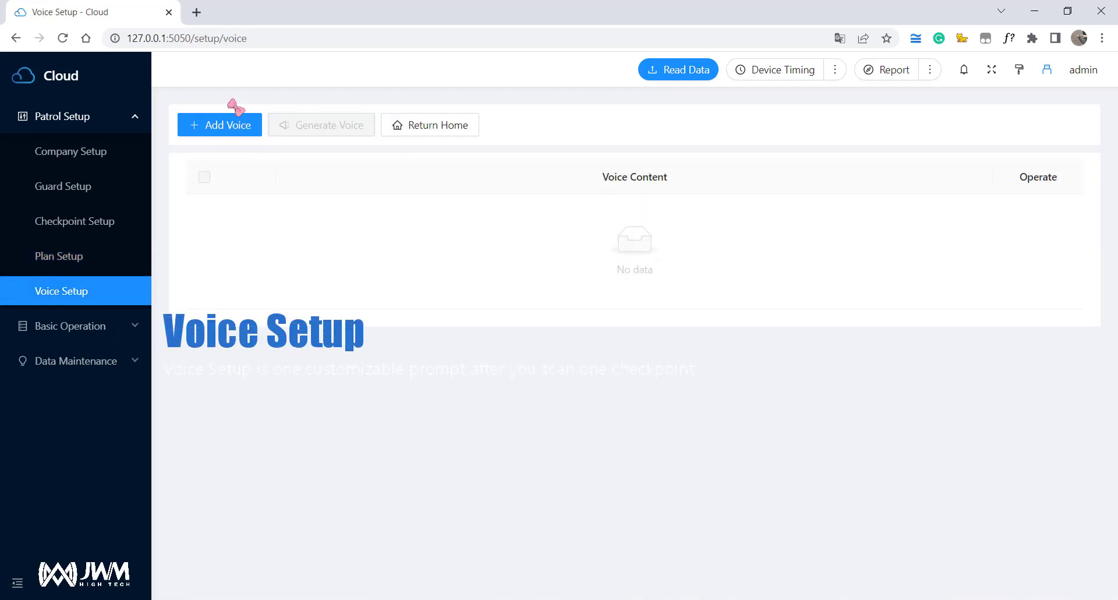
{"action": "left_click", "coordinate": [238, 117]}
{"action": "type", "text": "Please check the "}
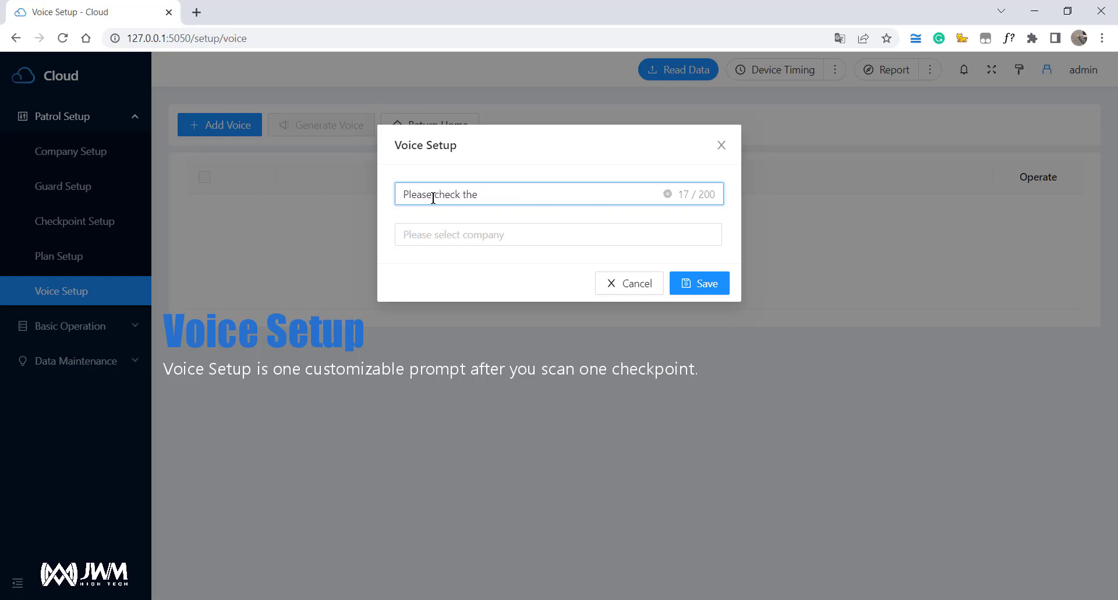
{"action": "type", "text": "lock cabinets"}
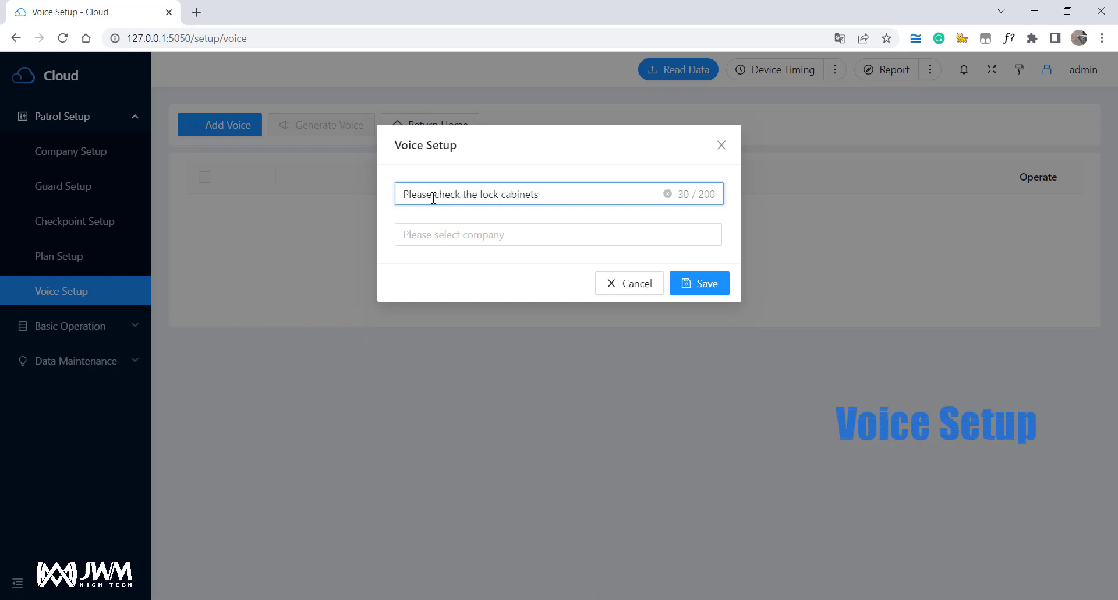
{"action": "left_click", "coordinate": [408, 234]}
{"action": "left_click", "coordinate": [405, 263]}
{"action": "left_click", "coordinate": [423, 283]}
{"action": "left_click", "coordinate": [456, 304]}
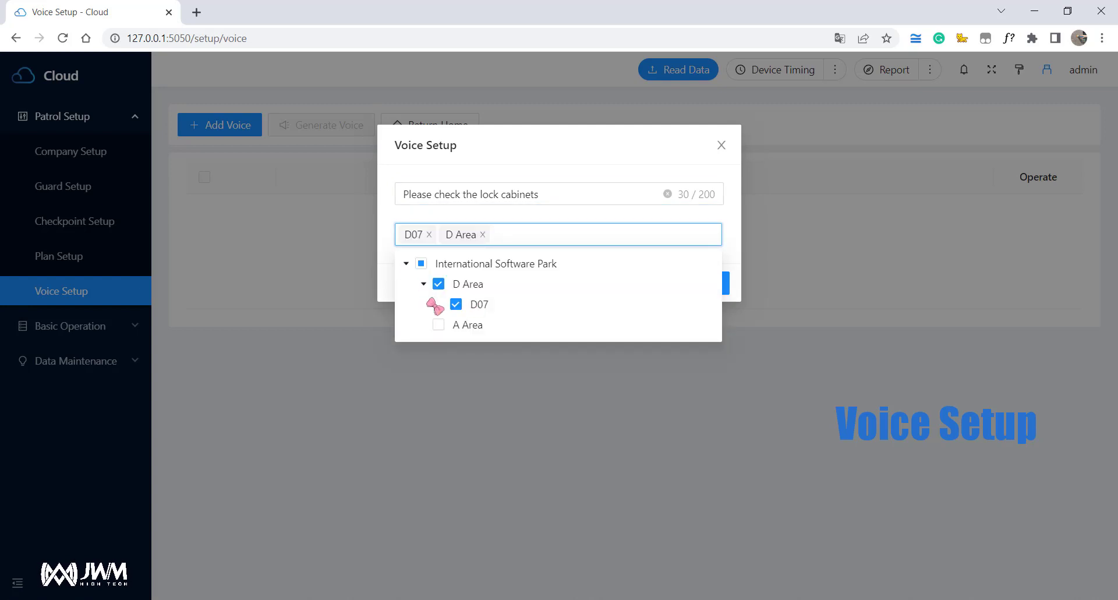
Save the lock-cabinets voice prompt and generate its audio
{"action": "left_click", "coordinate": [701, 223]}
{"action": "left_click", "coordinate": [710, 285]}
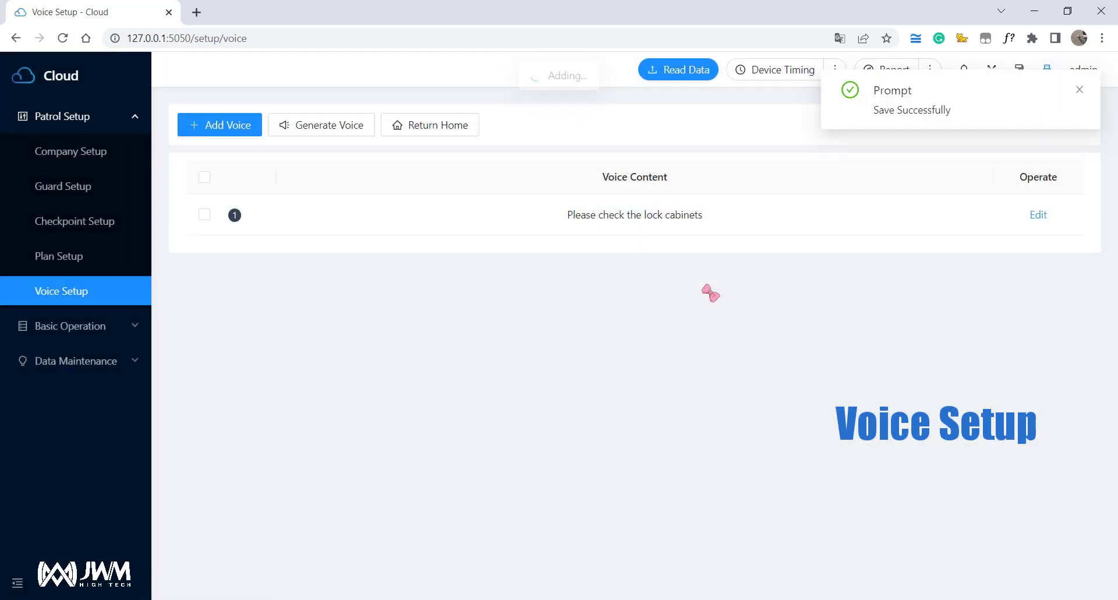
{"action": "left_click", "coordinate": [204, 214]}
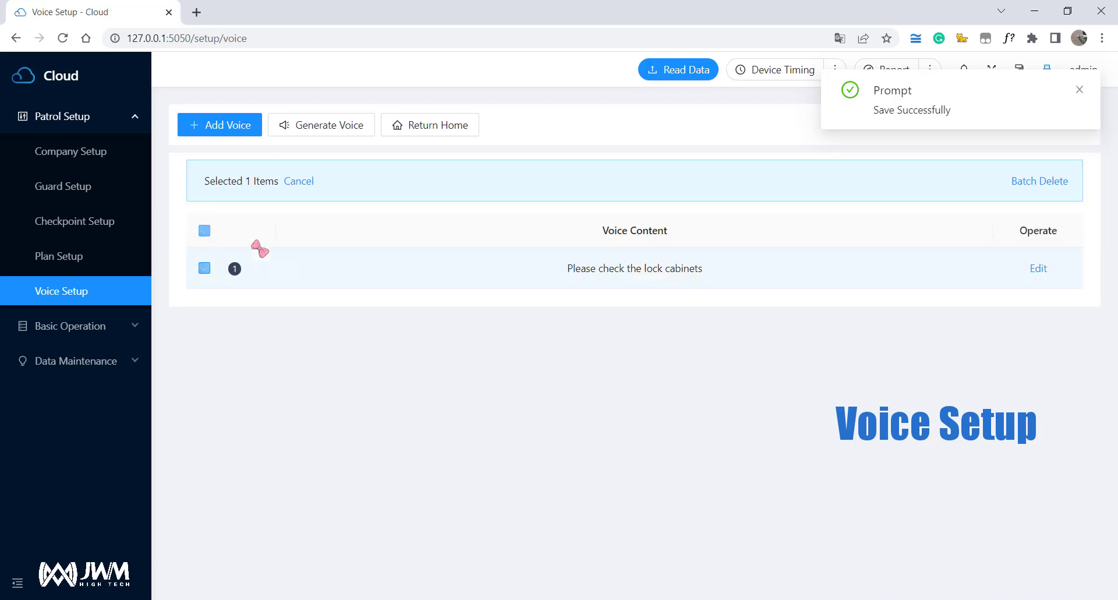
{"action": "left_click", "coordinate": [323, 131]}
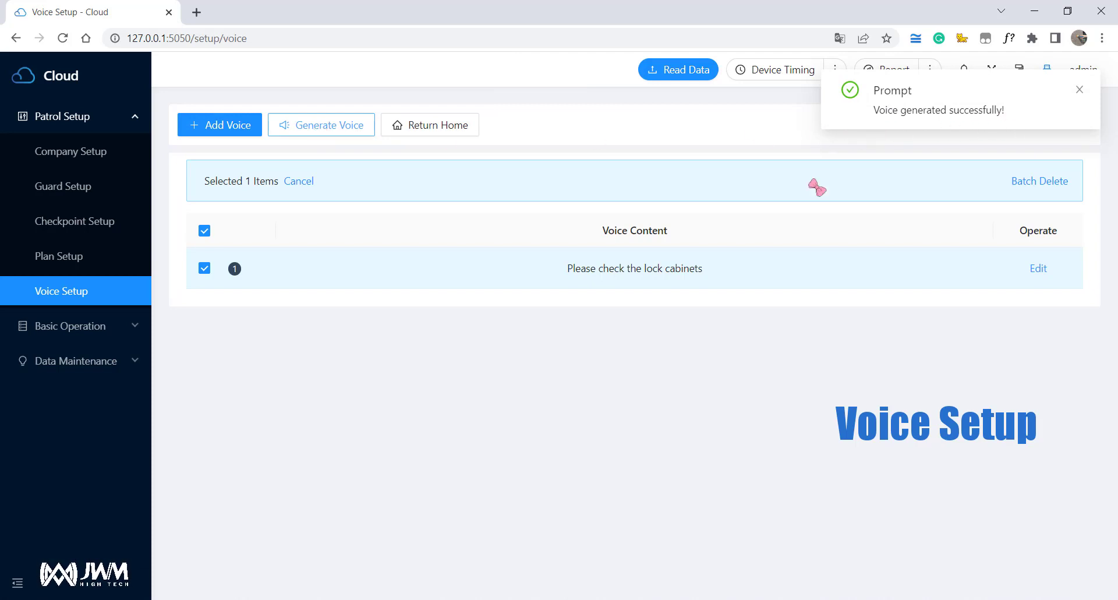
List D07's checkpoints and attach the lock-cabinets voice to Firedoor
{"action": "left_click", "coordinate": [81, 220]}
{"action": "left_click", "coordinate": [196, 179]}
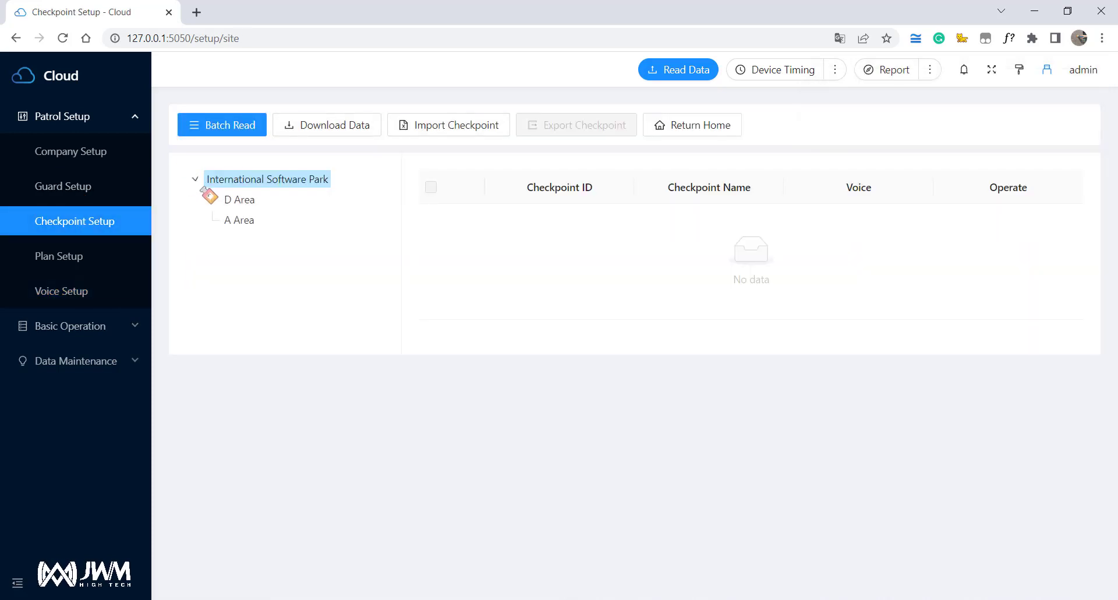
{"action": "left_click", "coordinate": [213, 199]}
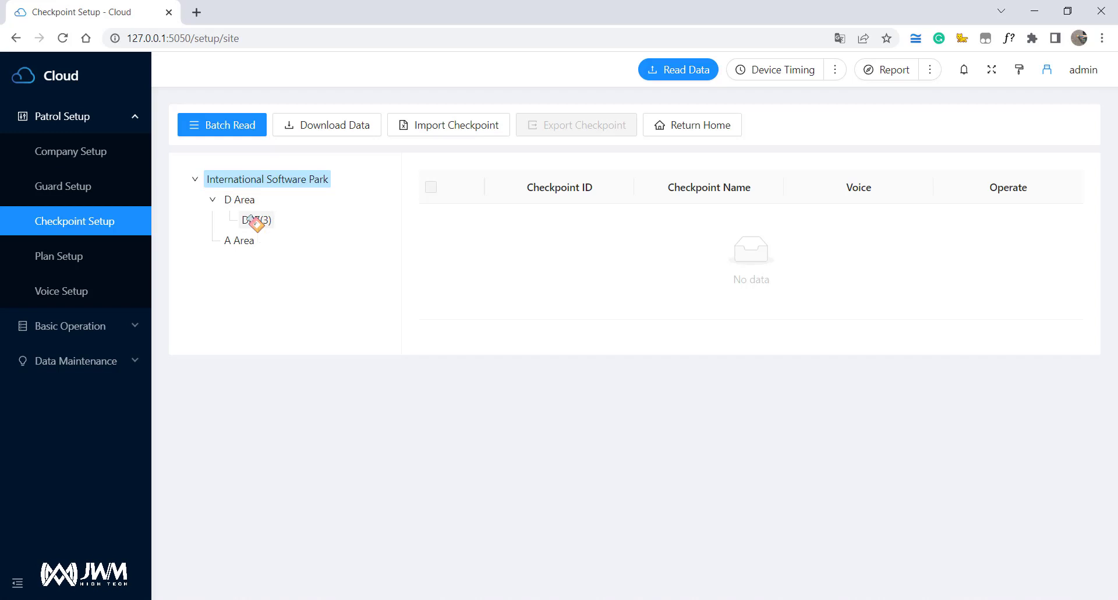
{"action": "left_click", "coordinate": [255, 221]}
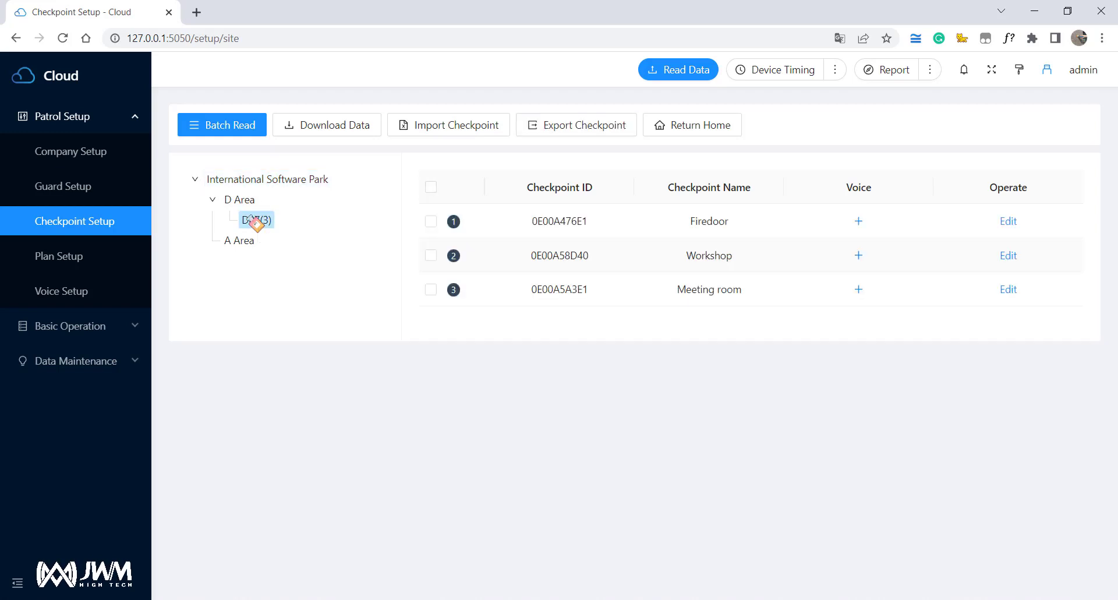
{"action": "left_click", "coordinate": [858, 221]}
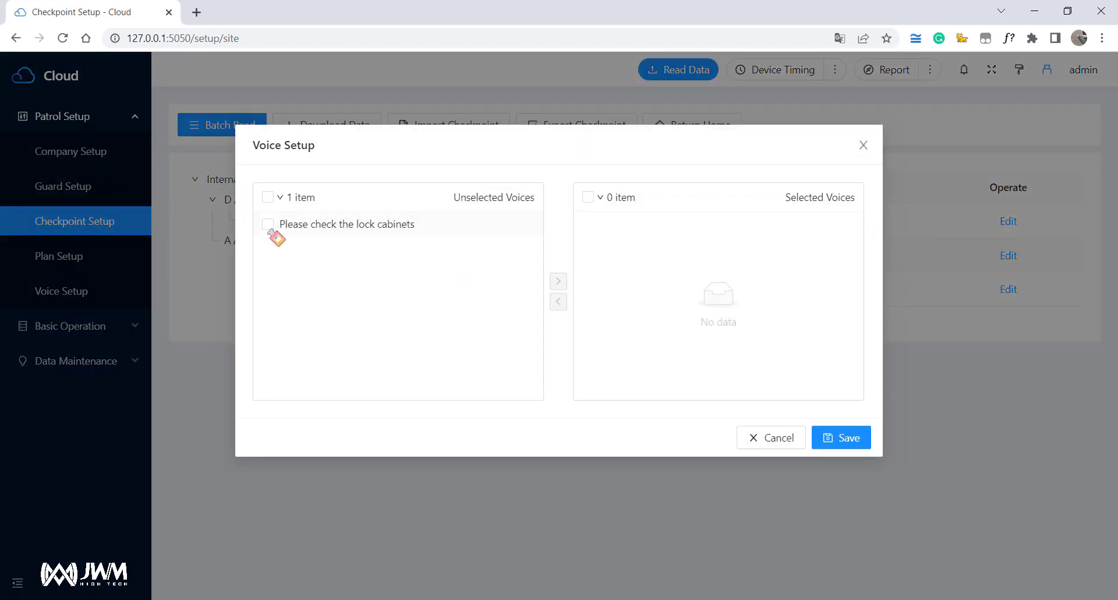
{"action": "left_click", "coordinate": [268, 222]}
{"action": "left_click", "coordinate": [557, 278]}
{"action": "left_click", "coordinate": [848, 437]}
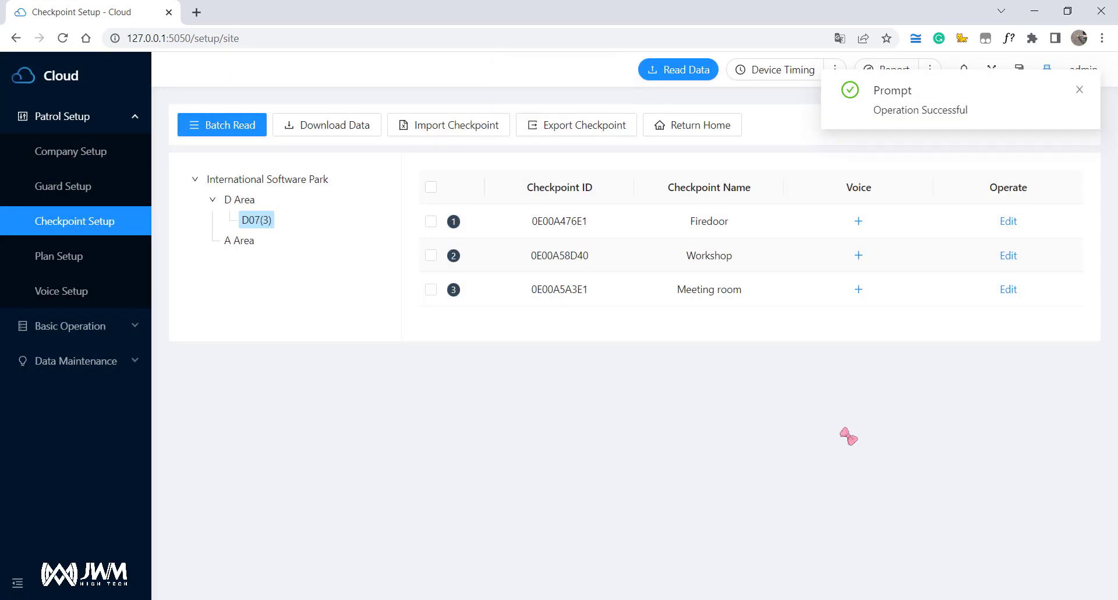
Attach the lock-cabinets voice to Workshop and Meeting room, then recheck Firedoor's voice
{"action": "left_click", "coordinate": [858, 255]}
{"action": "left_click", "coordinate": [462, 220]}
{"action": "left_click", "coordinate": [556, 279]}
{"action": "left_click", "coordinate": [844, 436]}
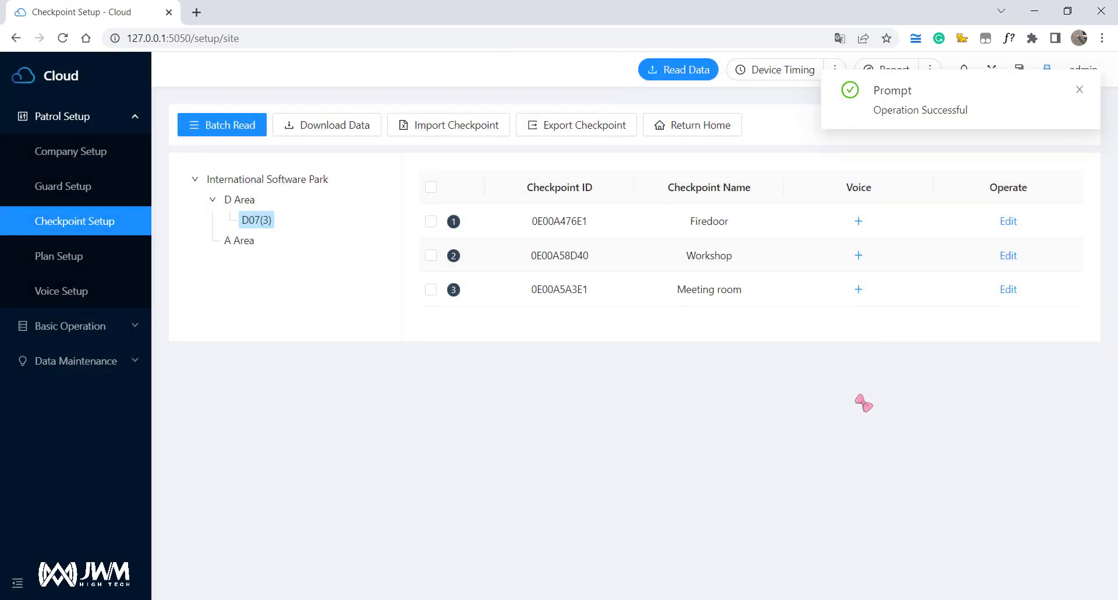
{"action": "left_click", "coordinate": [859, 289]}
{"action": "left_click", "coordinate": [267, 222]}
{"action": "left_click", "coordinate": [557, 281]}
{"action": "left_click", "coordinate": [843, 438]}
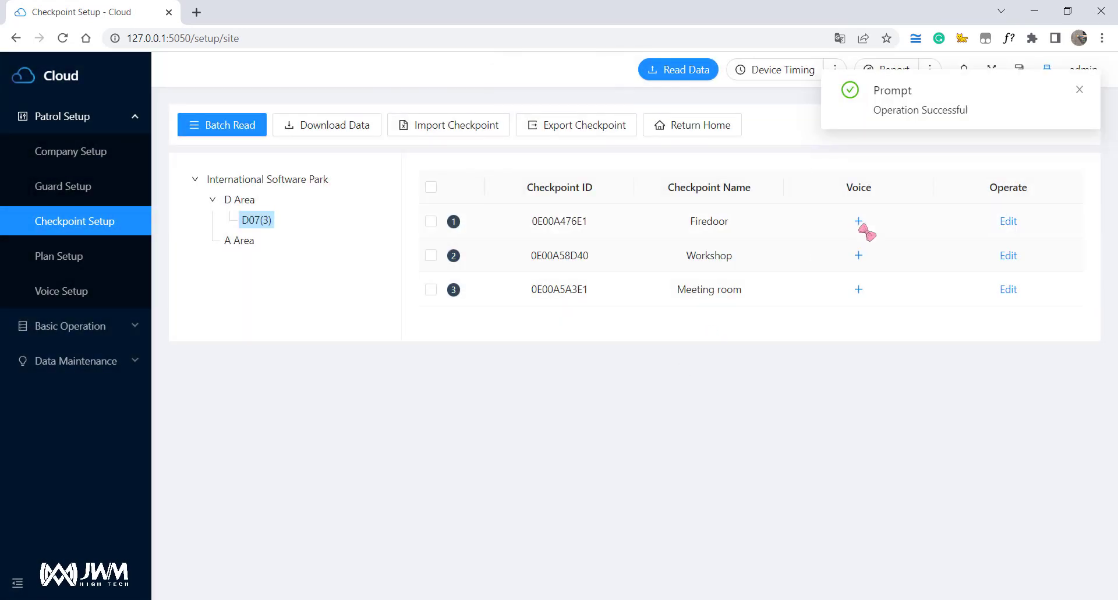
{"action": "left_click", "coordinate": [860, 223]}
{"action": "left_click", "coordinate": [771, 439]}
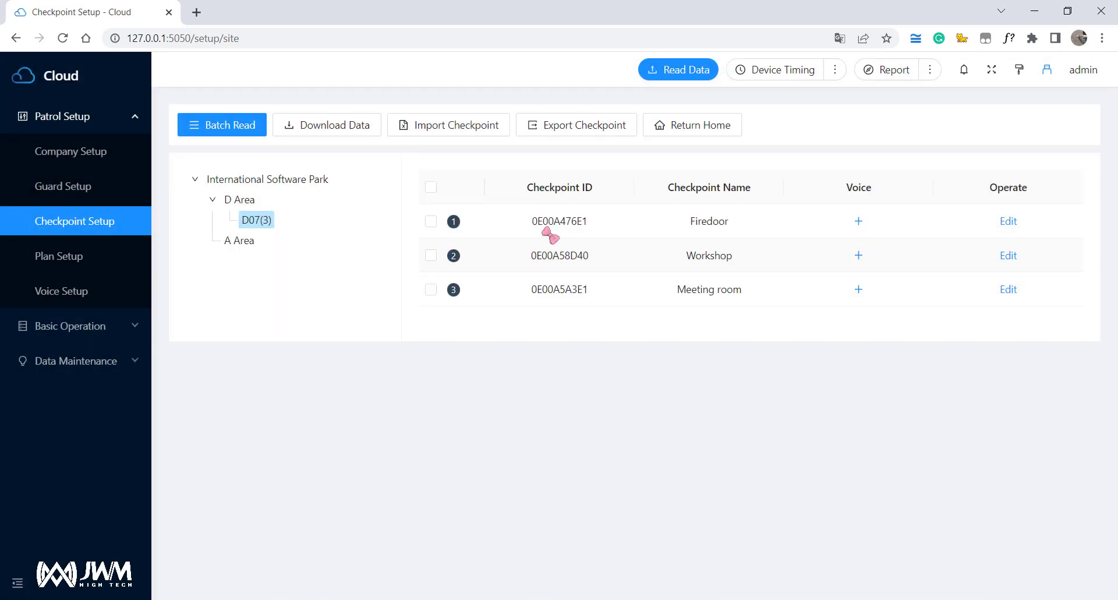
Download the Firedoor, Workshop and Meeting room checkpoints to the patrol device
{"action": "left_click", "coordinate": [430, 186]}
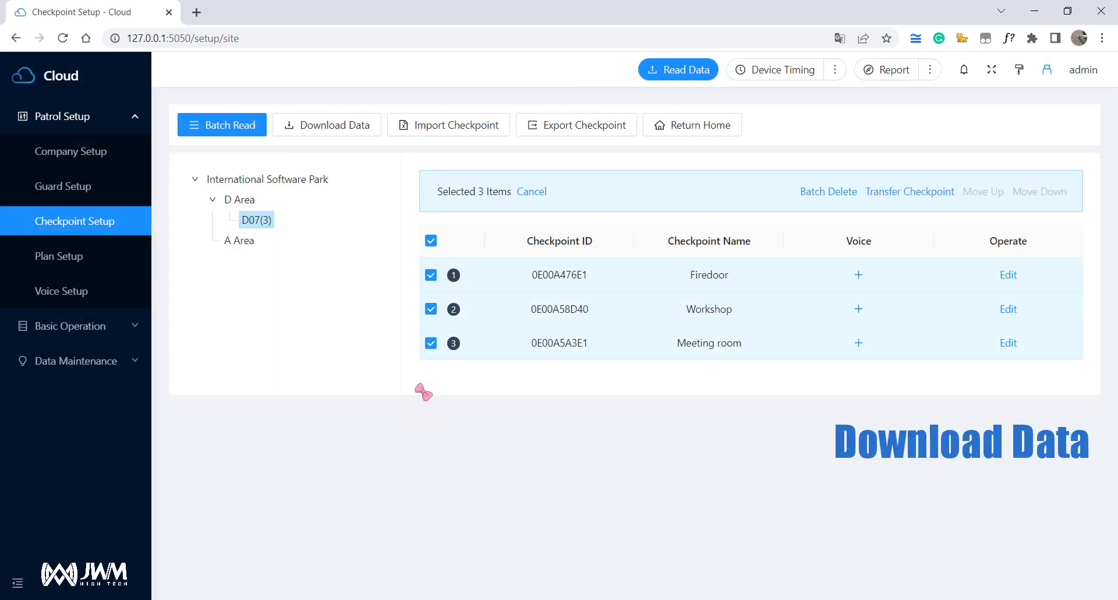
{"action": "left_click", "coordinate": [346, 133]}
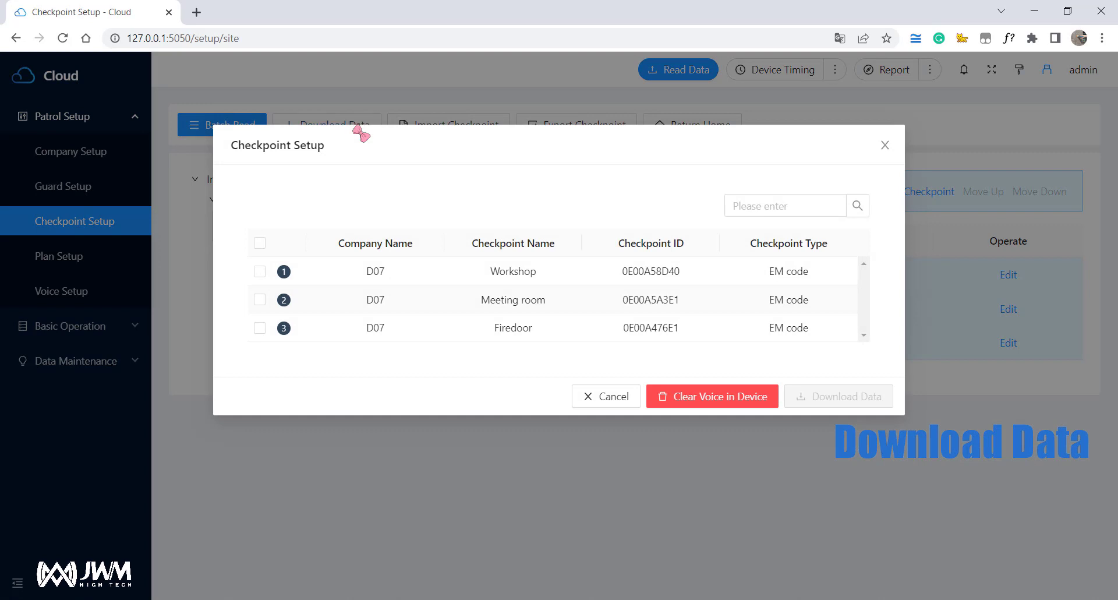
{"action": "left_click", "coordinate": [260, 244]}
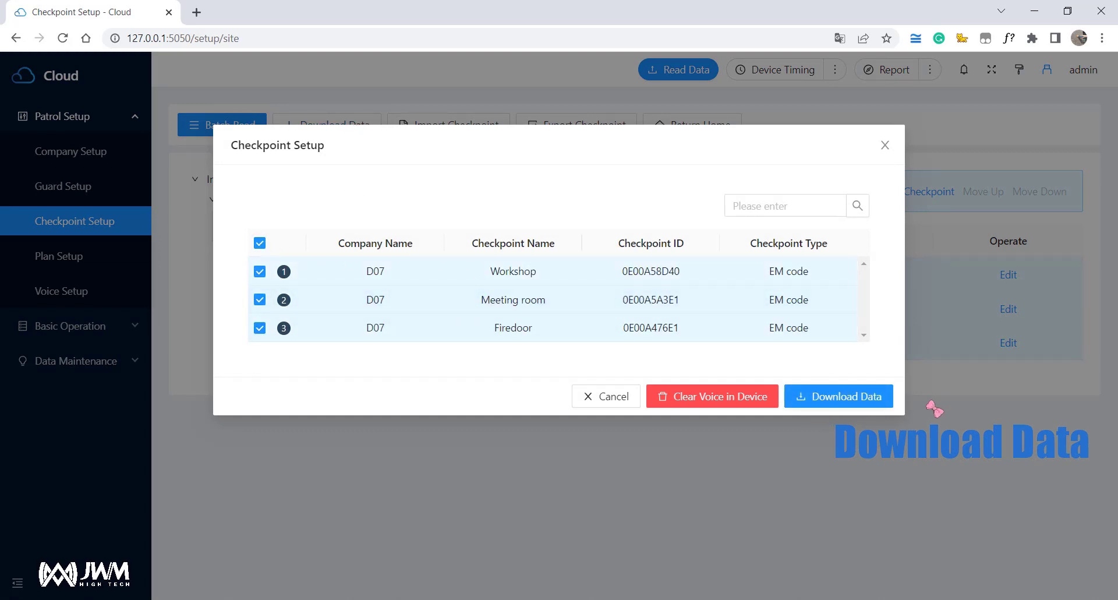
{"action": "left_click", "coordinate": [847, 398]}
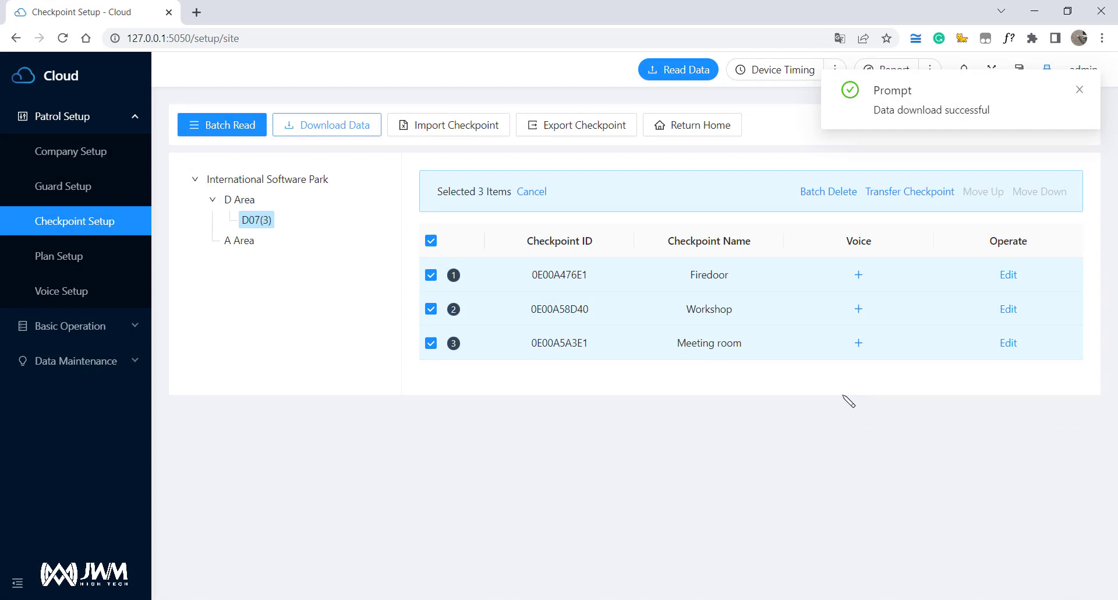
Clear the patrol device's stored data and sync its clock with Device Timing
{"action": "left_click", "coordinate": [836, 73]}
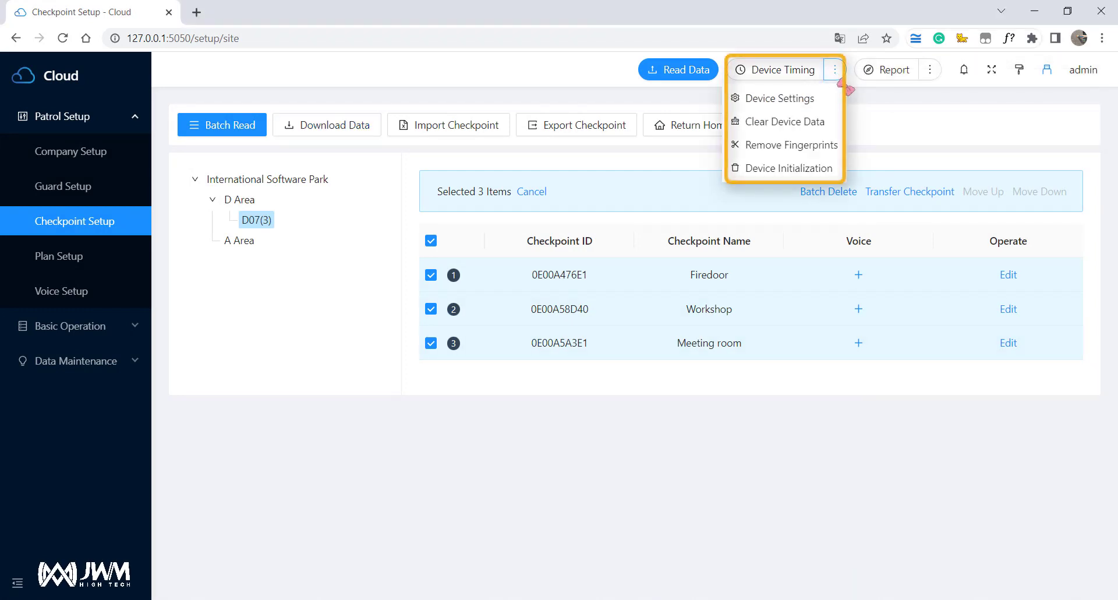
{"action": "left_click", "coordinate": [810, 122]}
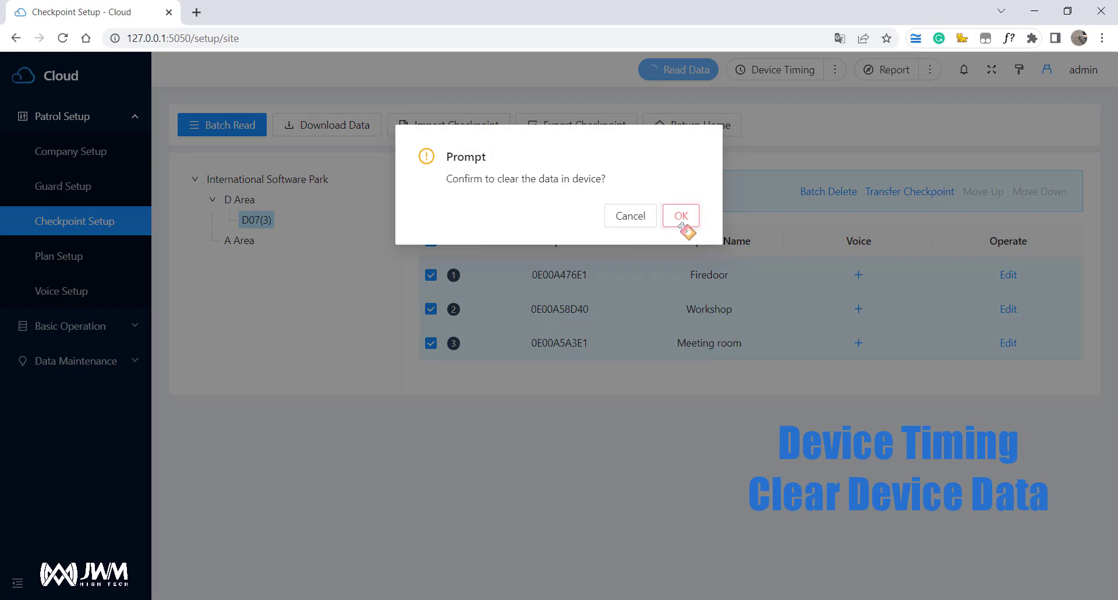
{"action": "left_click", "coordinate": [681, 216]}
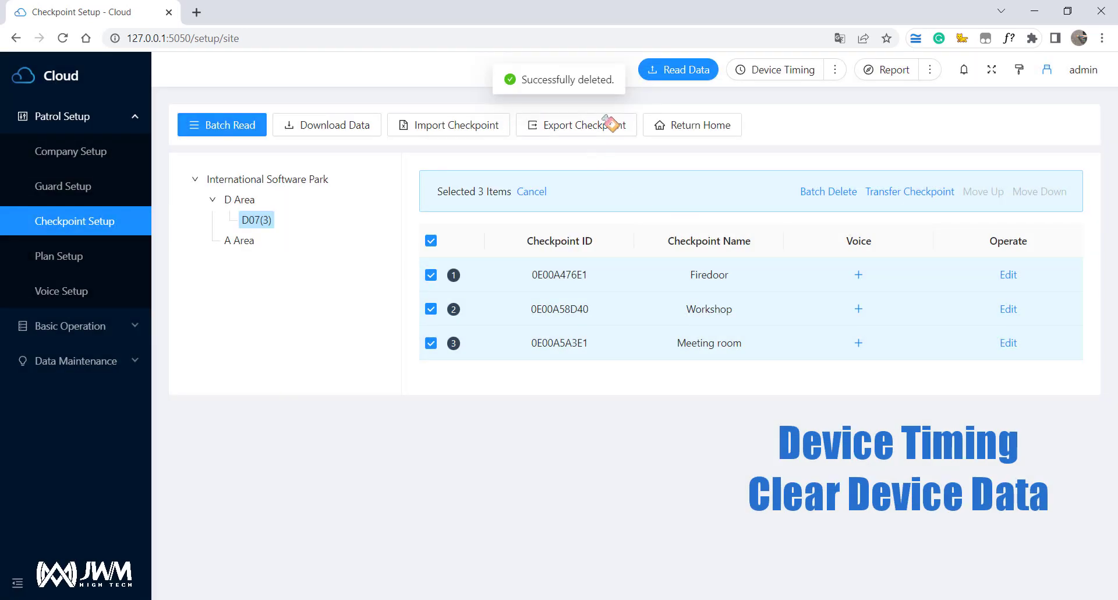
{"action": "left_click", "coordinate": [787, 77]}
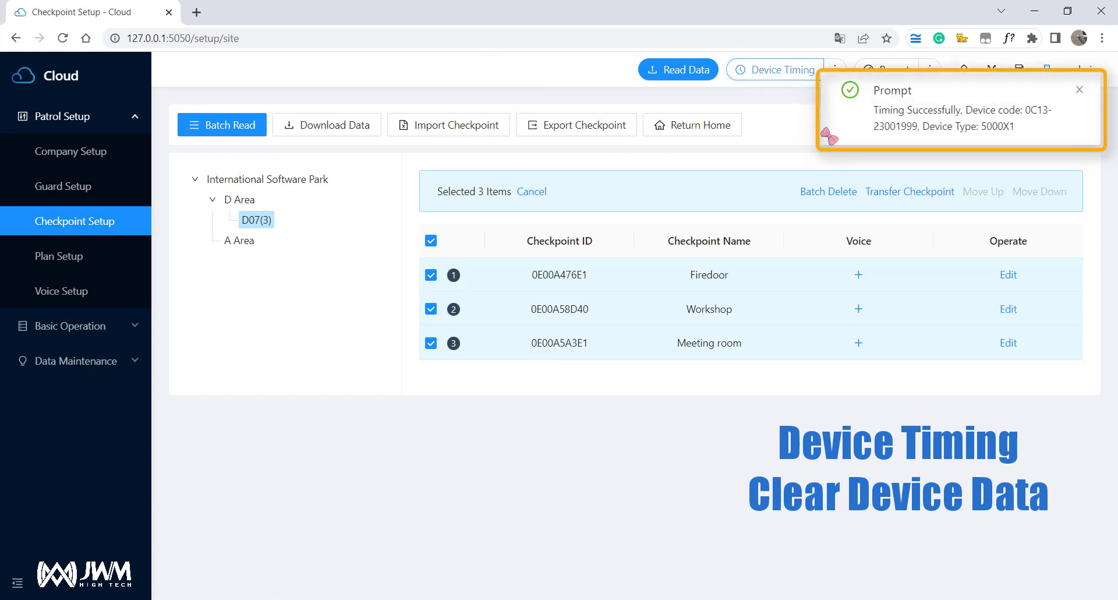
{"action": "left_click", "coordinate": [1080, 90]}
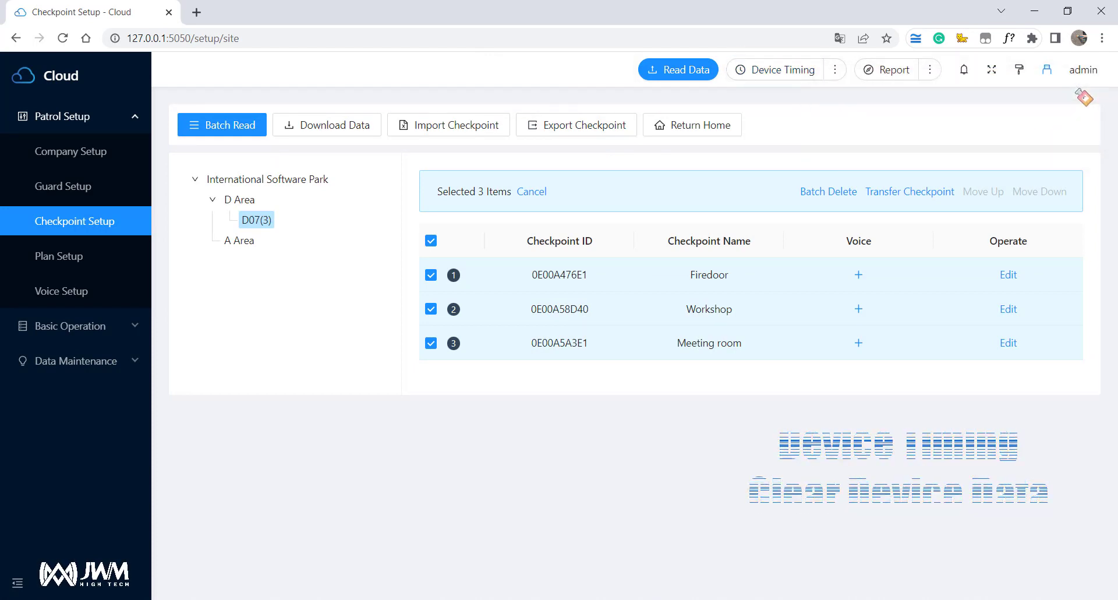
Set Fingerprint Func to Enable in Device Settings and save
{"action": "left_click", "coordinate": [839, 74]}
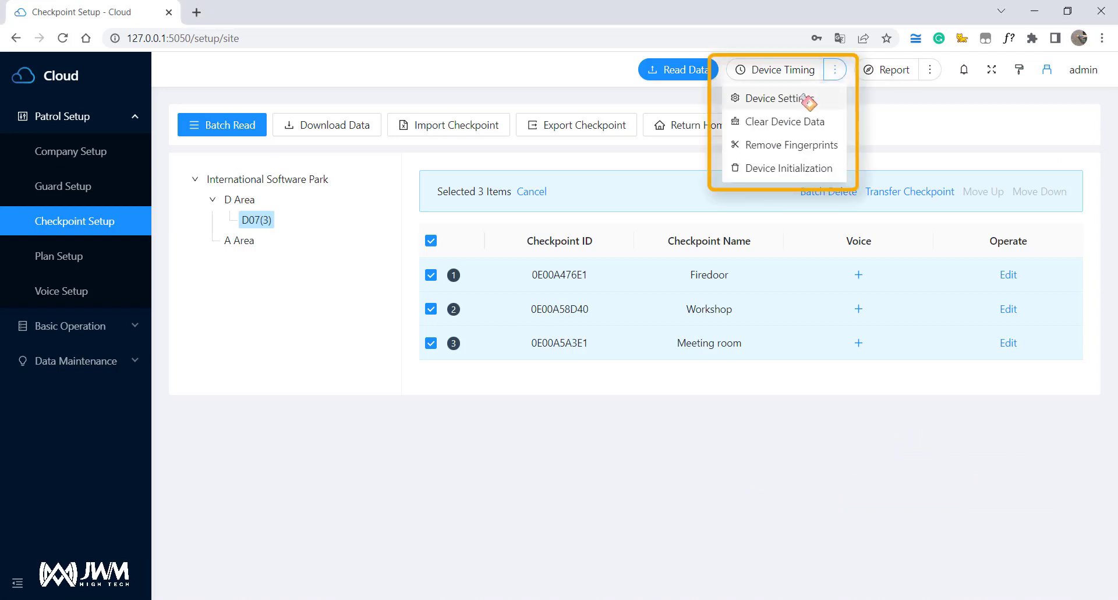
{"action": "left_click", "coordinate": [756, 99]}
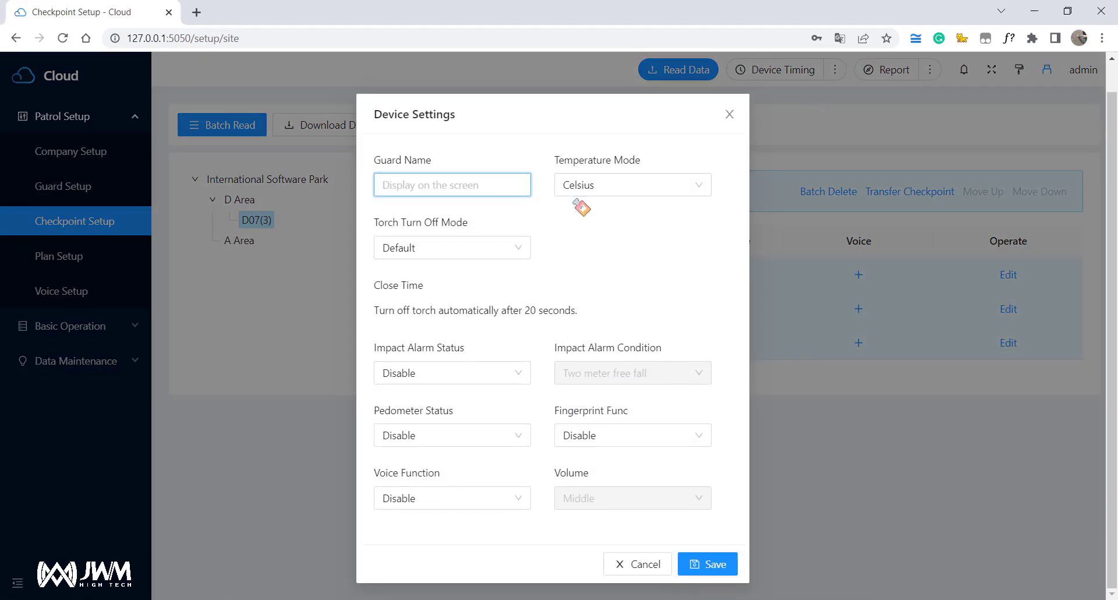
{"action": "left_click", "coordinate": [686, 438]}
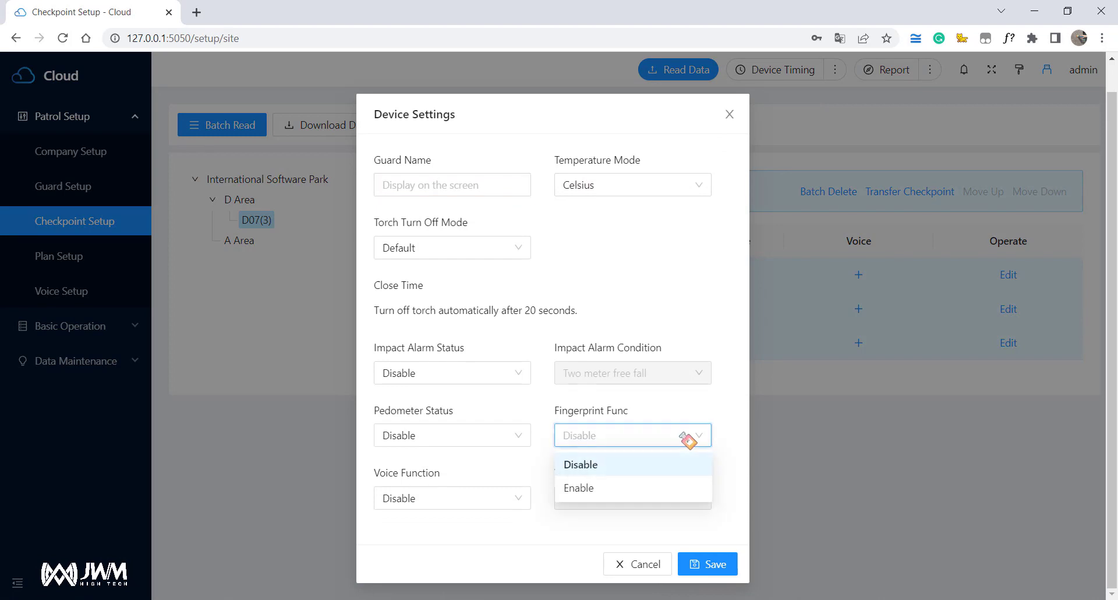
{"action": "left_click", "coordinate": [637, 487]}
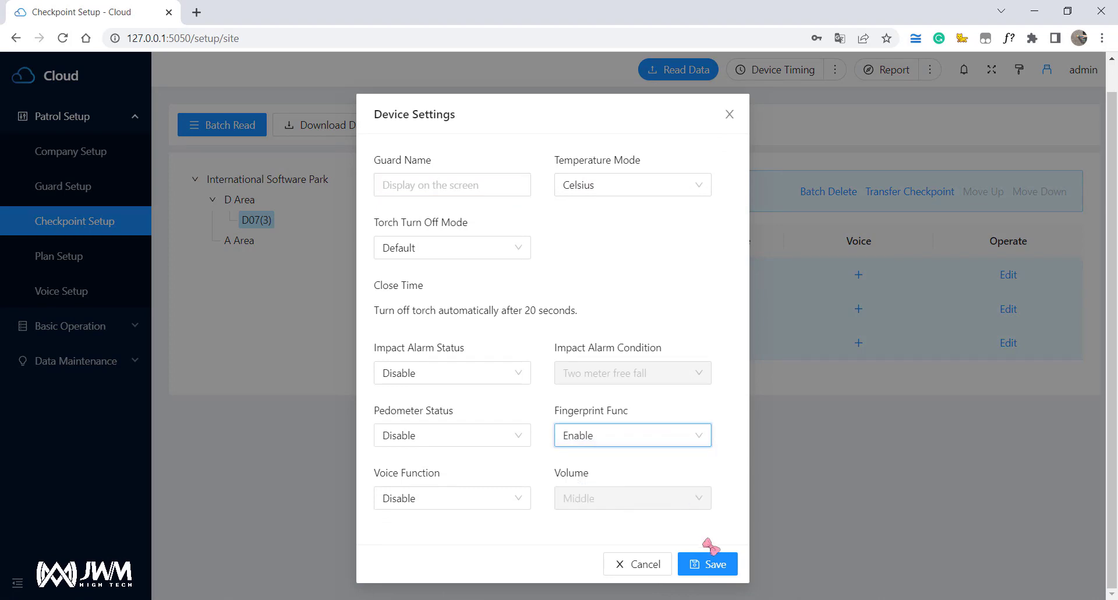
{"action": "left_click", "coordinate": [707, 568]}
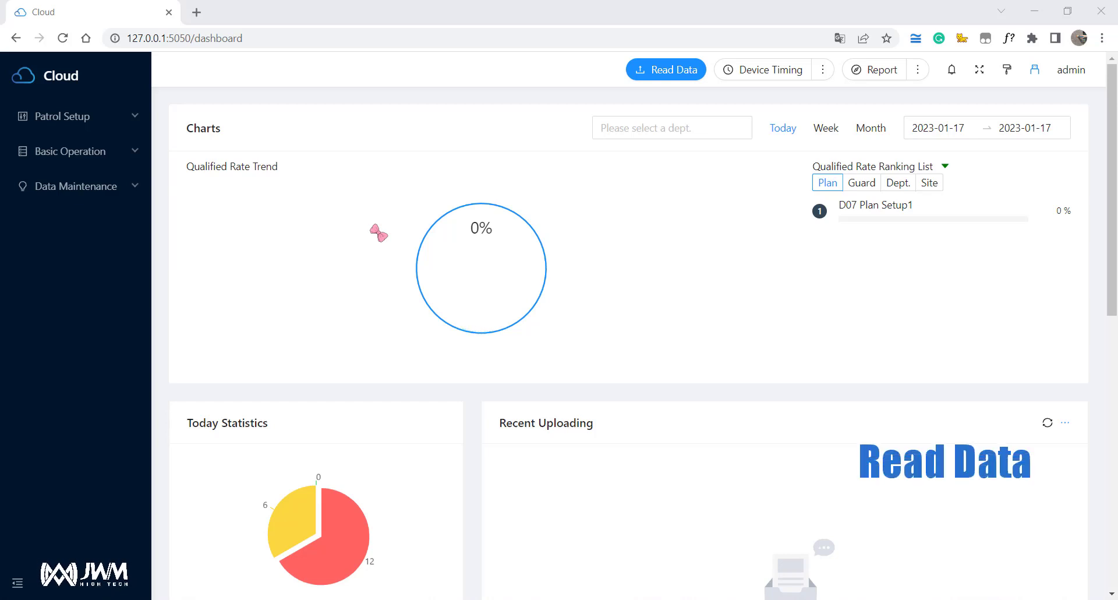
Read Data from the device to retrieve its 34 patrol records
{"action": "left_click", "coordinate": [665, 76]}
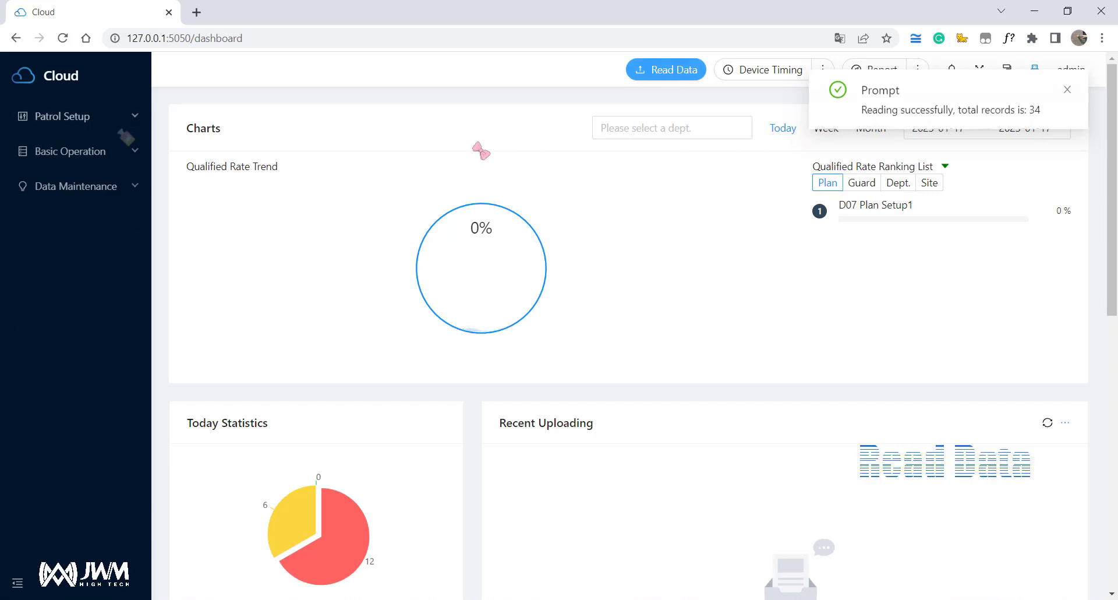
{"action": "left_click", "coordinate": [123, 153]}
Filter the Patrol Report to company D07, the guard, and plan D07 Plan Setup1
{"action": "left_click", "coordinate": [81, 187]}
{"action": "left_click", "coordinate": [228, 156]}
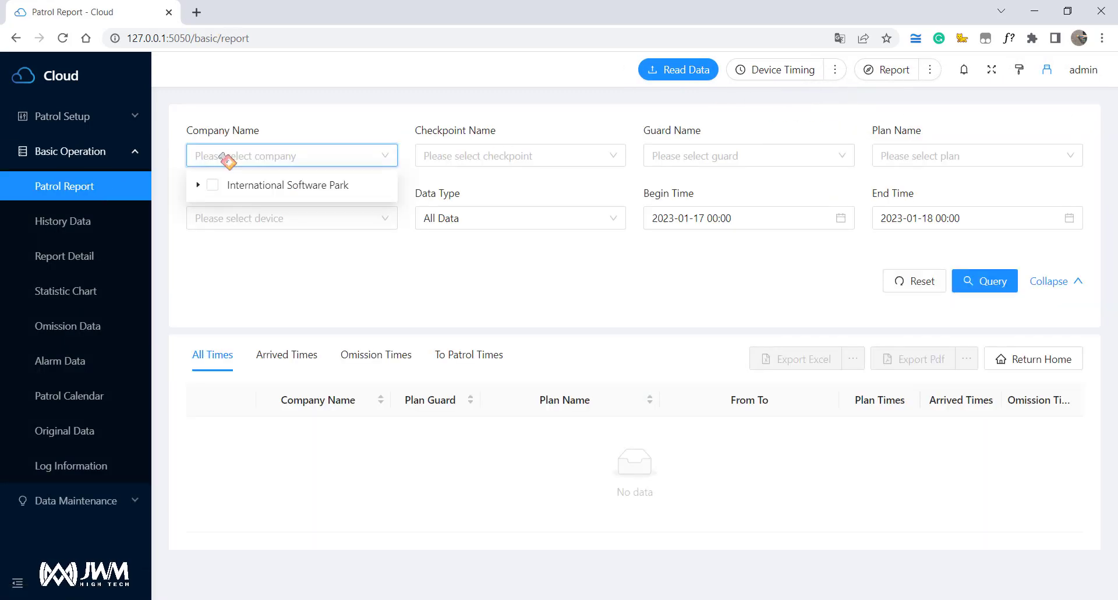
{"action": "left_click", "coordinate": [198, 184]}
{"action": "left_click", "coordinate": [216, 205]}
{"action": "left_click", "coordinate": [247, 226]}
{"action": "left_click", "coordinate": [606, 155]}
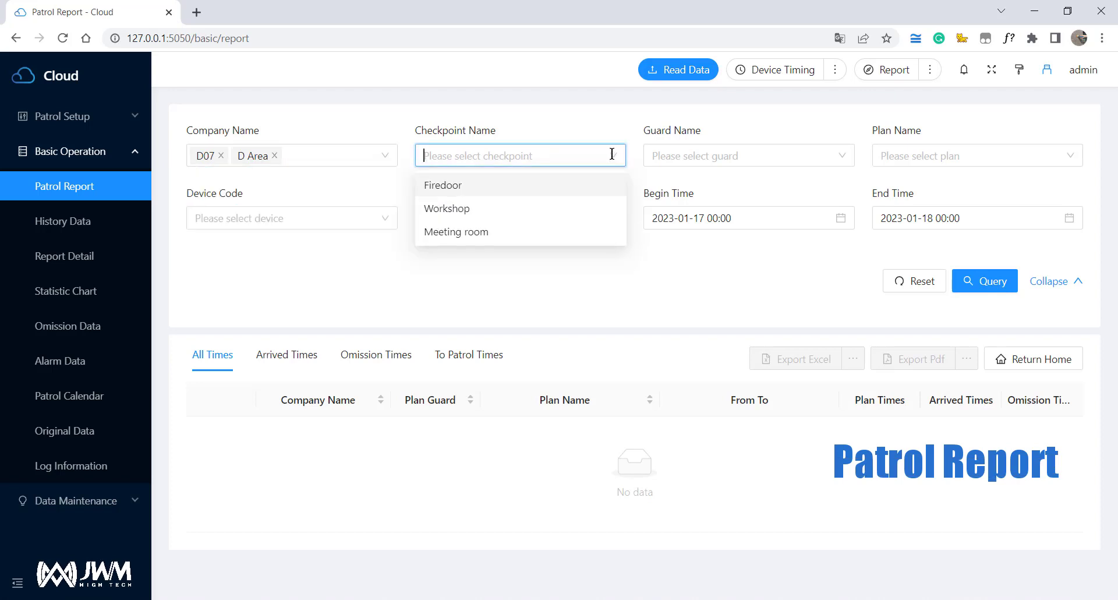
{"action": "left_click", "coordinate": [798, 156]}
{"action": "left_click", "coordinate": [799, 192]}
{"action": "left_click", "coordinate": [972, 157]}
{"action": "left_click", "coordinate": [918, 185]}
{"action": "left_click", "coordinate": [369, 220]}
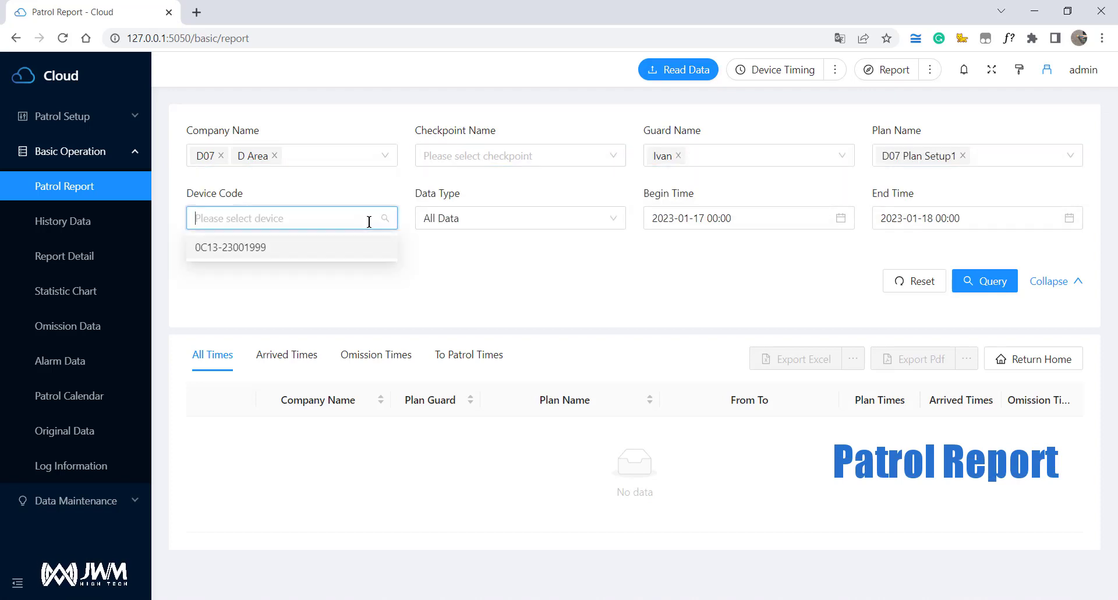
{"action": "left_click", "coordinate": [544, 220]}
{"action": "left_click", "coordinate": [734, 219]}
{"action": "left_click", "coordinate": [771, 324]}
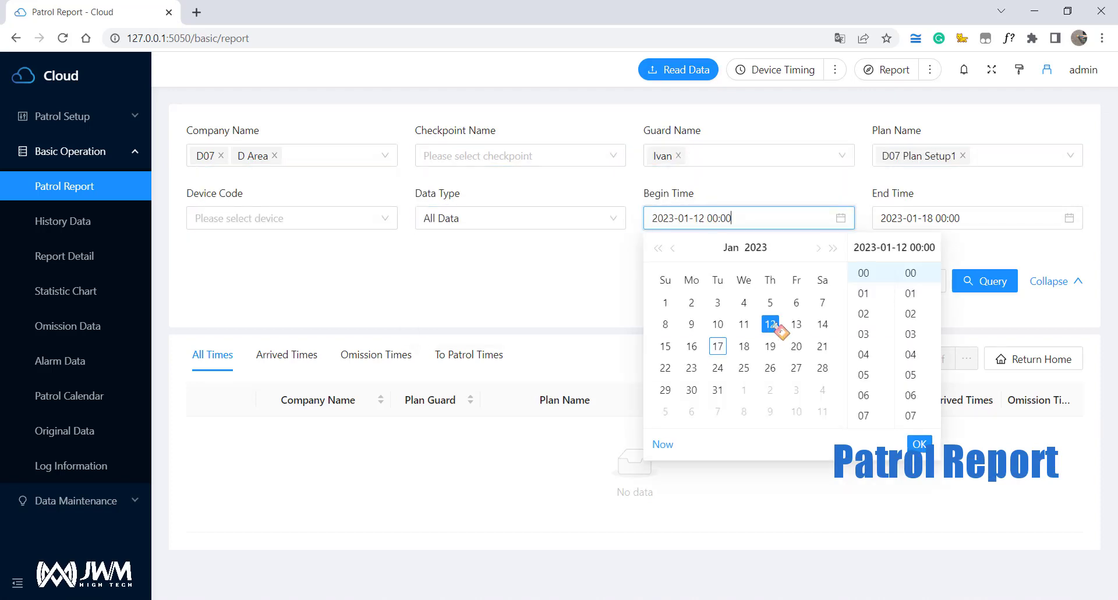
{"action": "left_click", "coordinate": [919, 444]}
{"action": "left_click", "coordinate": [990, 218]}
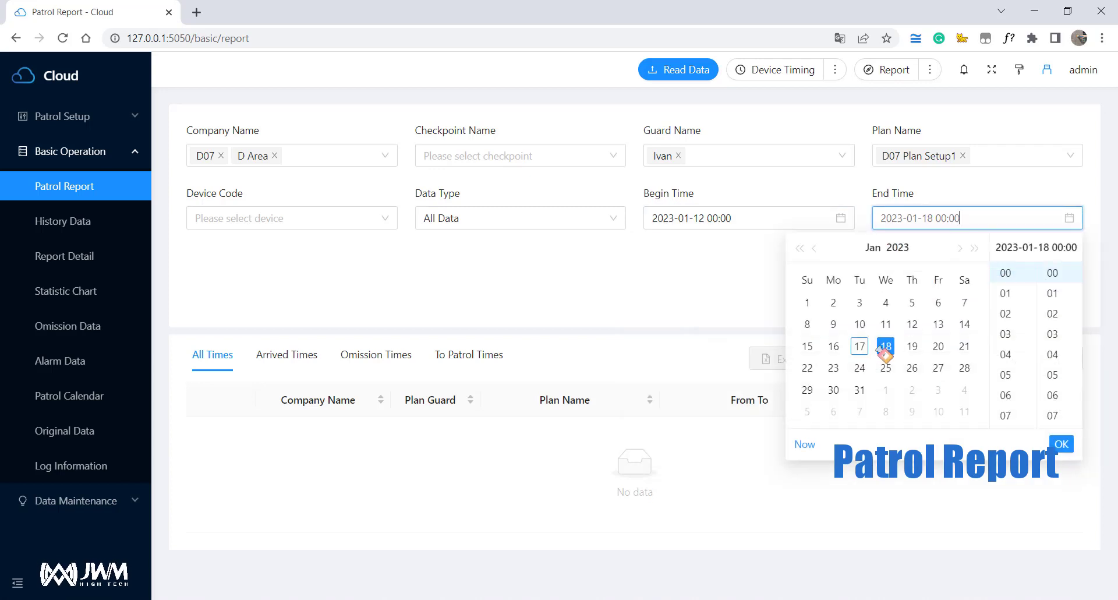
{"action": "left_click", "coordinate": [860, 346]}
{"action": "scroll", "coordinate": [1010, 367], "scroll_direction": "down", "scroll_amount": 4}
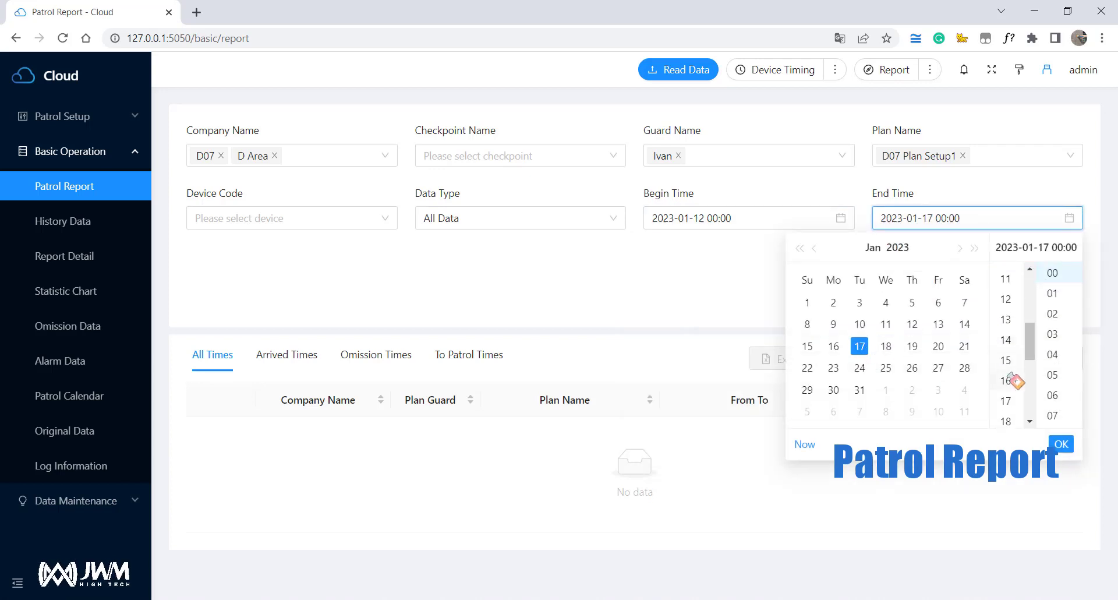
{"action": "left_click", "coordinate": [1011, 378]}
{"action": "left_click", "coordinate": [1062, 443]}
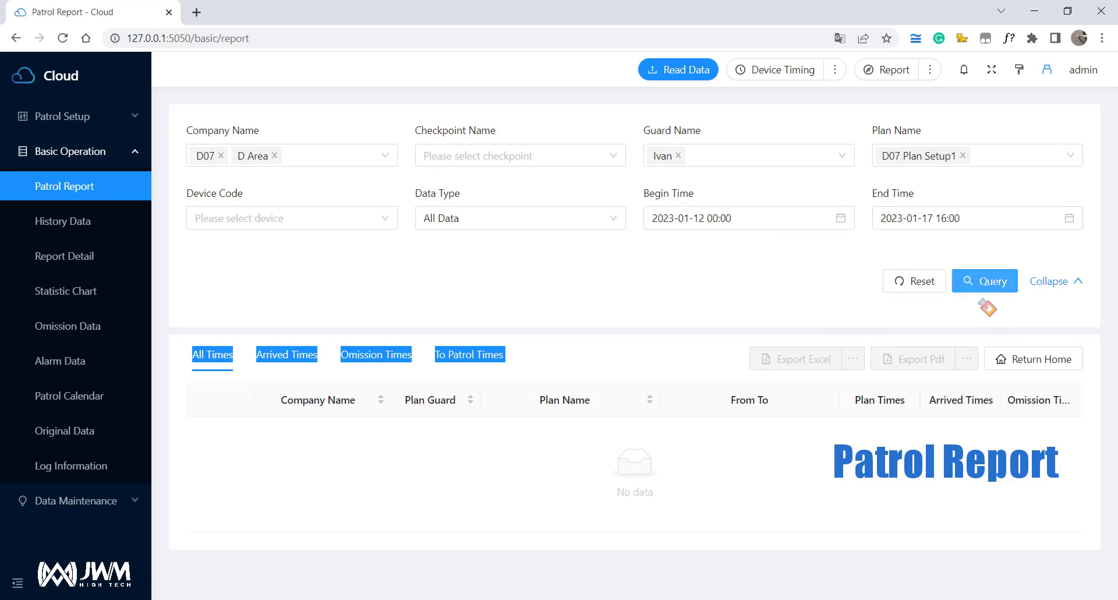
Run the query and expand rows 4, 5 and 7 to view their checkpoint visits
{"action": "left_click", "coordinate": [984, 281]}
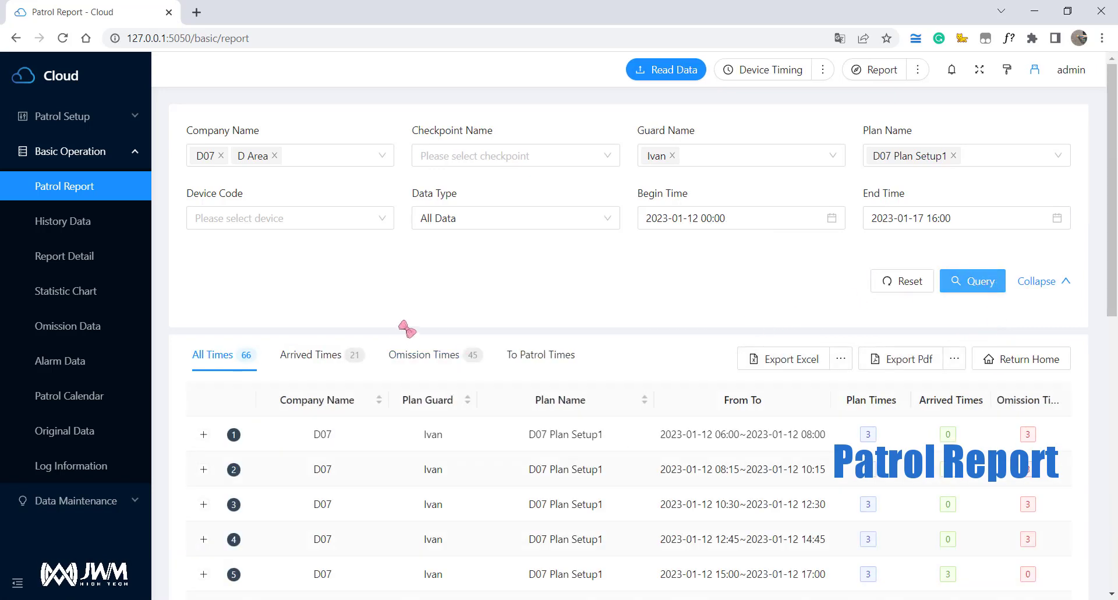
{"action": "scroll", "coordinate": [407, 329], "scroll_direction": "down", "scroll_amount": 3}
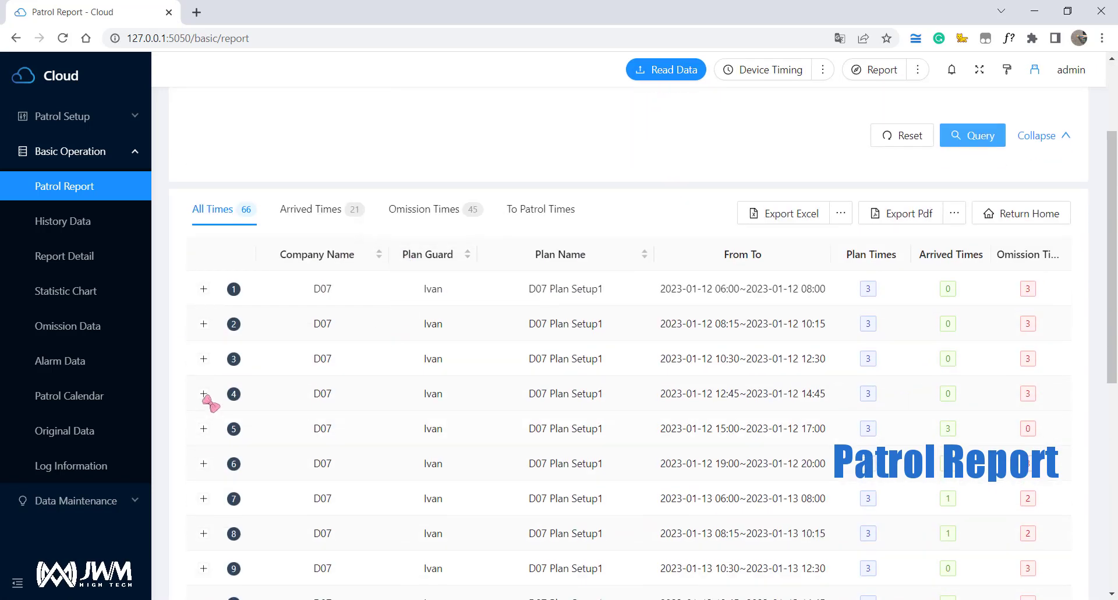
{"action": "left_click", "coordinate": [203, 394]}
{"action": "left_click", "coordinate": [203, 394]}
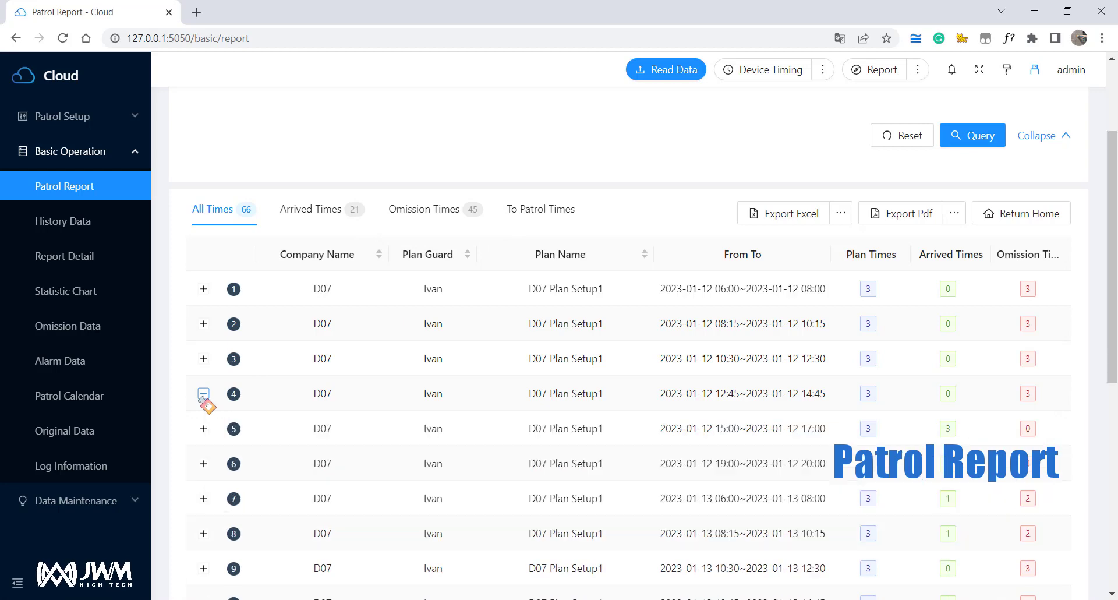
{"action": "left_click", "coordinate": [203, 429]}
{"action": "scroll", "coordinate": [282, 342], "scroll_direction": "down", "scroll_amount": 3}
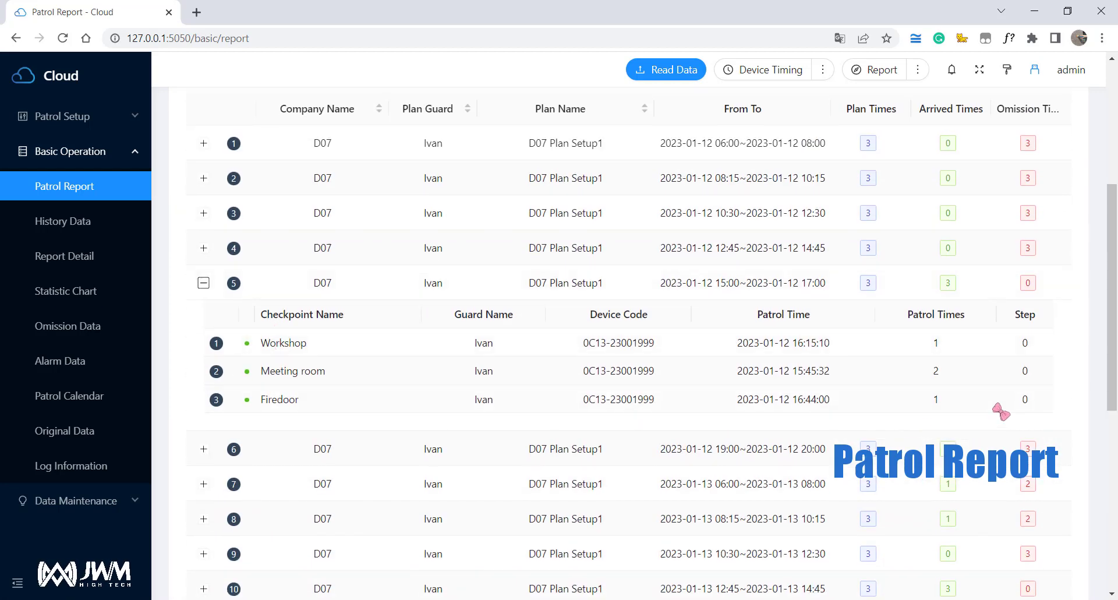
{"action": "left_click", "coordinate": [203, 484]}
{"action": "scroll", "coordinate": [337, 387], "scroll_direction": "down", "scroll_amount": 3}
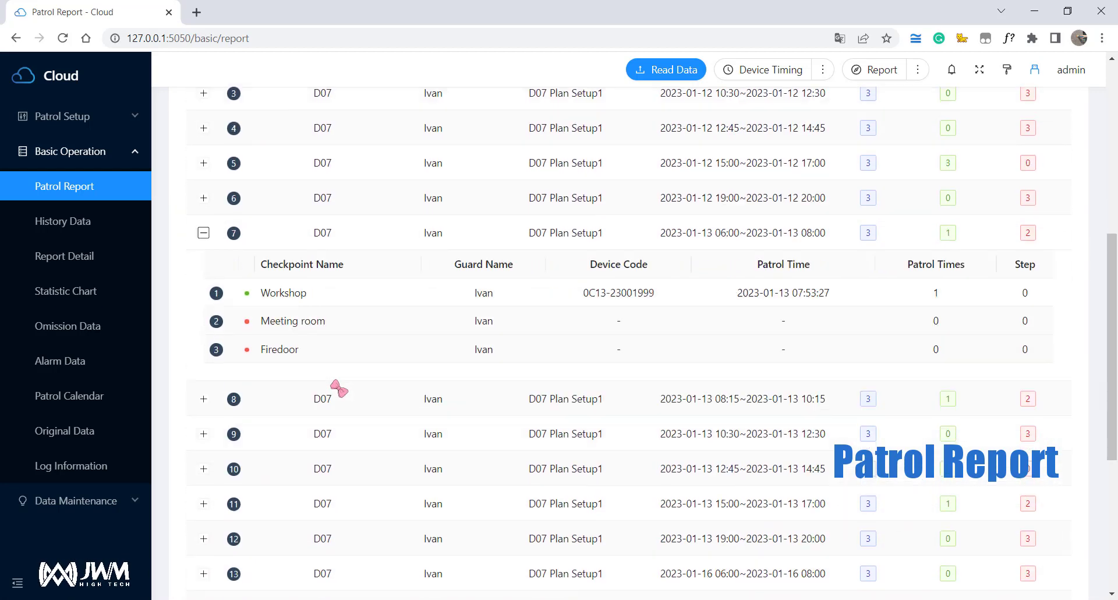
{"action": "scroll", "coordinate": [341, 392], "scroll_direction": "up", "scroll_amount": 5}
Sort by company name and review the Arrived and Omission patrol records
{"action": "left_click", "coordinate": [324, 329]}
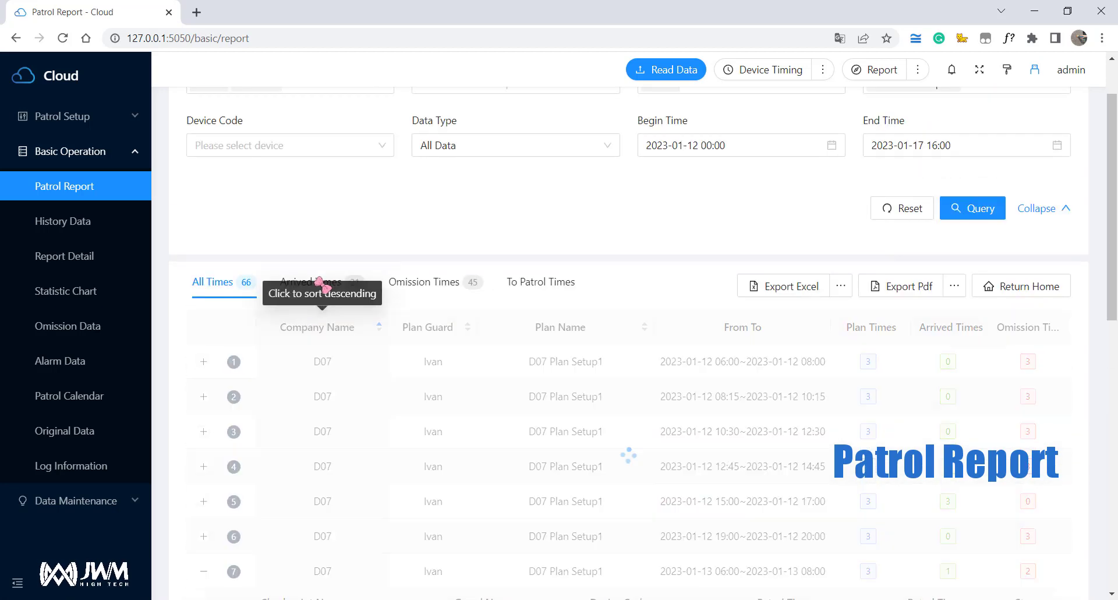
{"action": "left_click", "coordinate": [312, 282]}
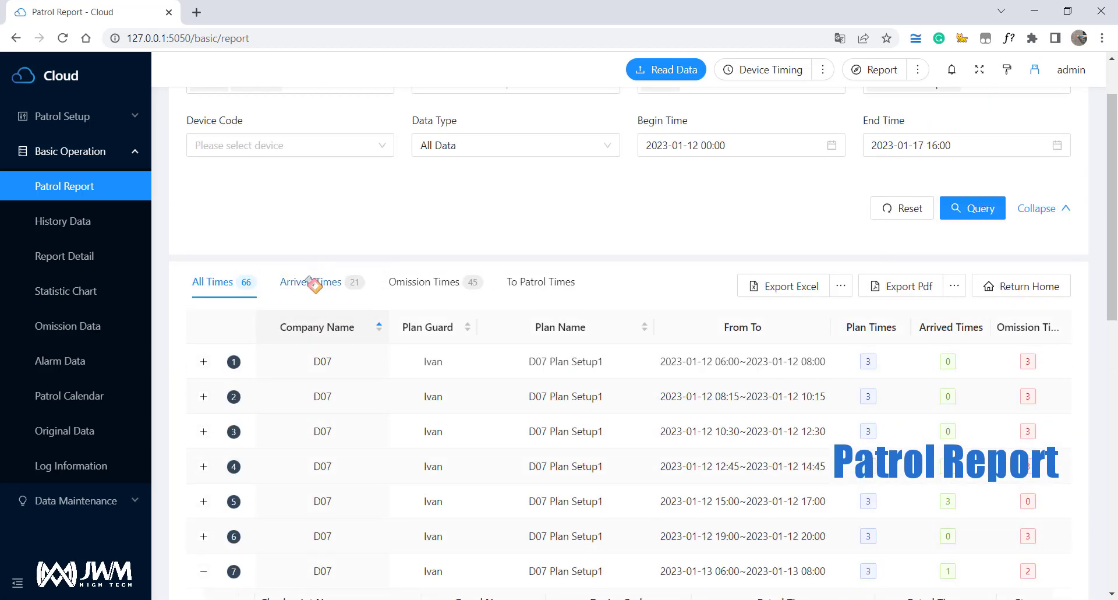
{"action": "left_click", "coordinate": [410, 286]}
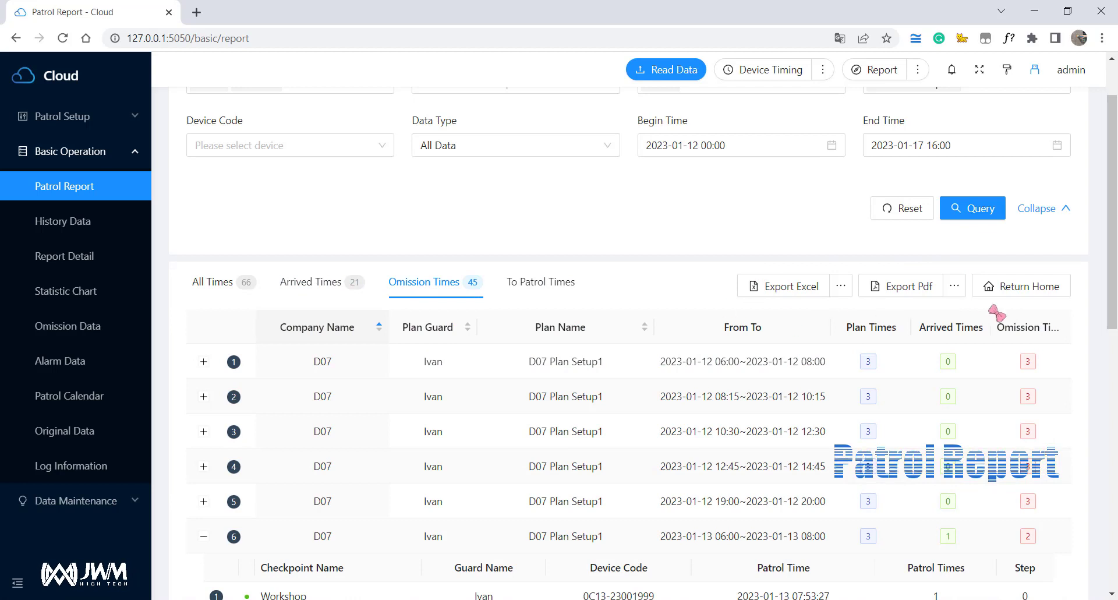
On the Statistic Chart page, select company D07 under International Software Park, D Area
{"action": "left_click", "coordinate": [86, 290]}
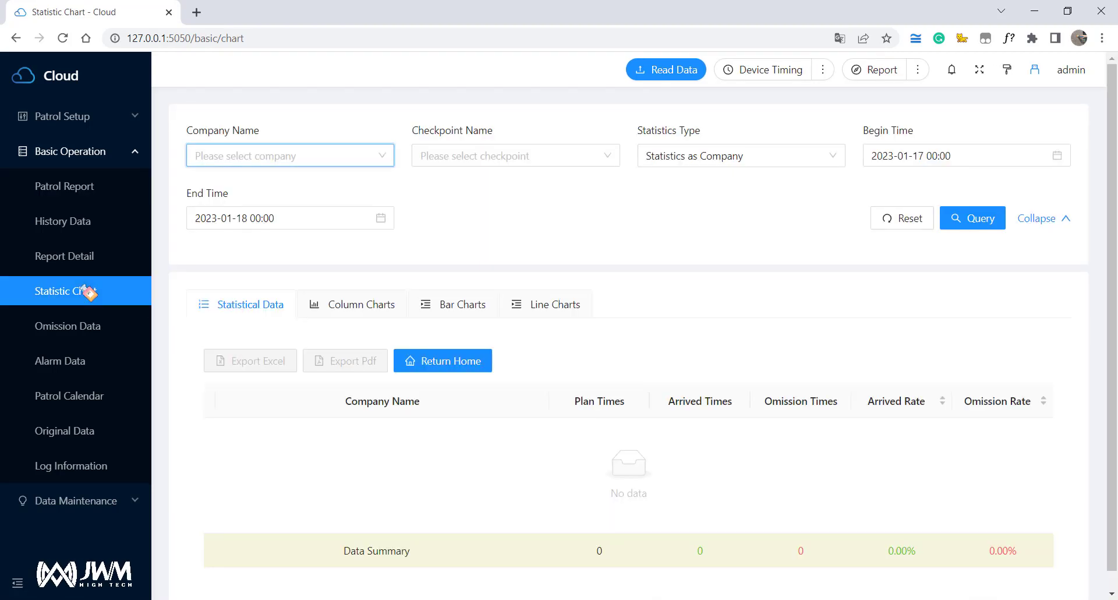
{"action": "left_click", "coordinate": [304, 161]}
{"action": "left_click", "coordinate": [198, 185]}
{"action": "left_click", "coordinate": [215, 205]}
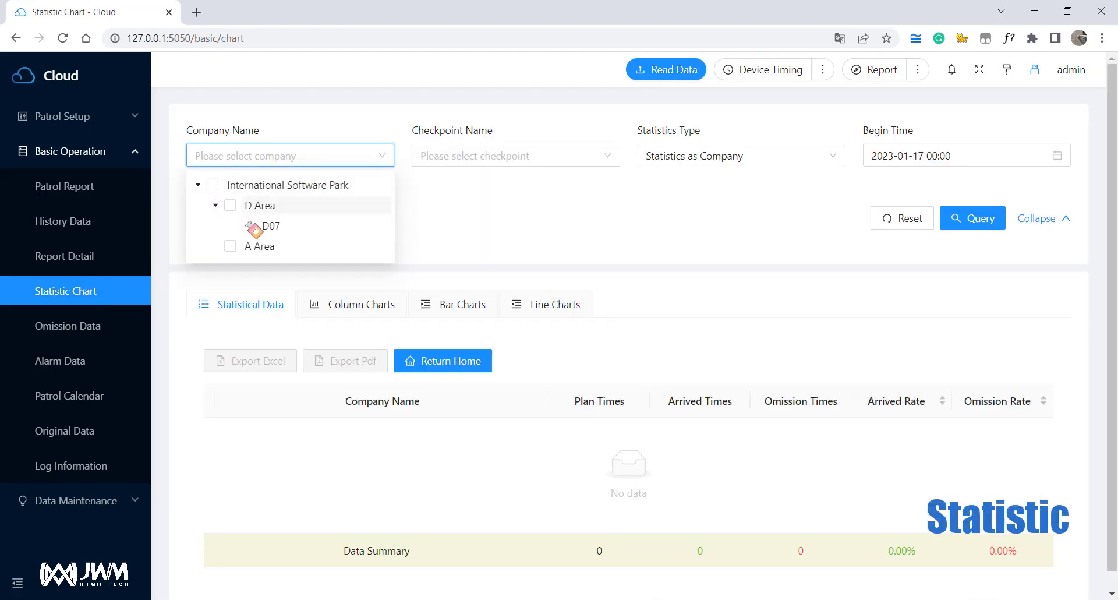
{"action": "left_click", "coordinate": [248, 225]}
{"action": "left_click", "coordinate": [513, 159]}
{"action": "left_click", "coordinate": [722, 161]}
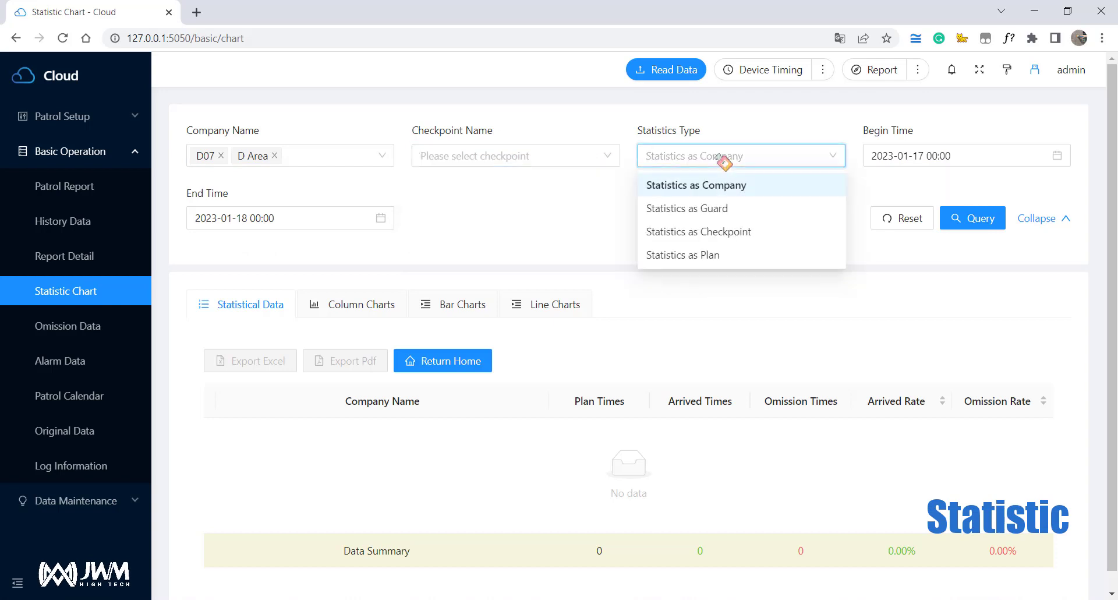
{"action": "left_click", "coordinate": [885, 157]}
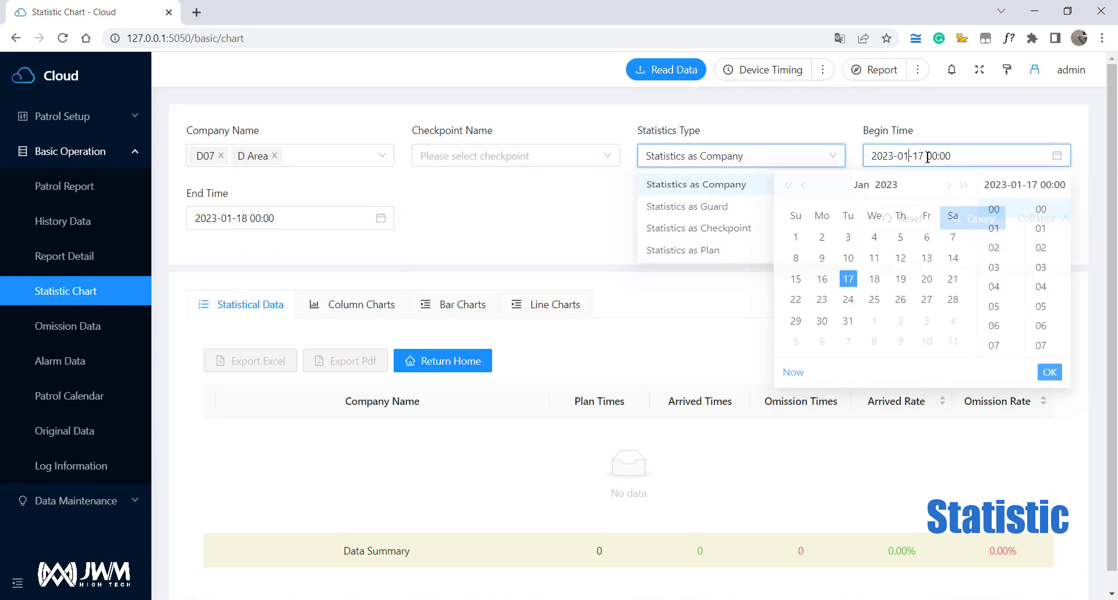
{"action": "left_click", "coordinate": [901, 261]}
{"action": "left_click", "coordinate": [1050, 382]}
{"action": "left_click", "coordinate": [239, 216]}
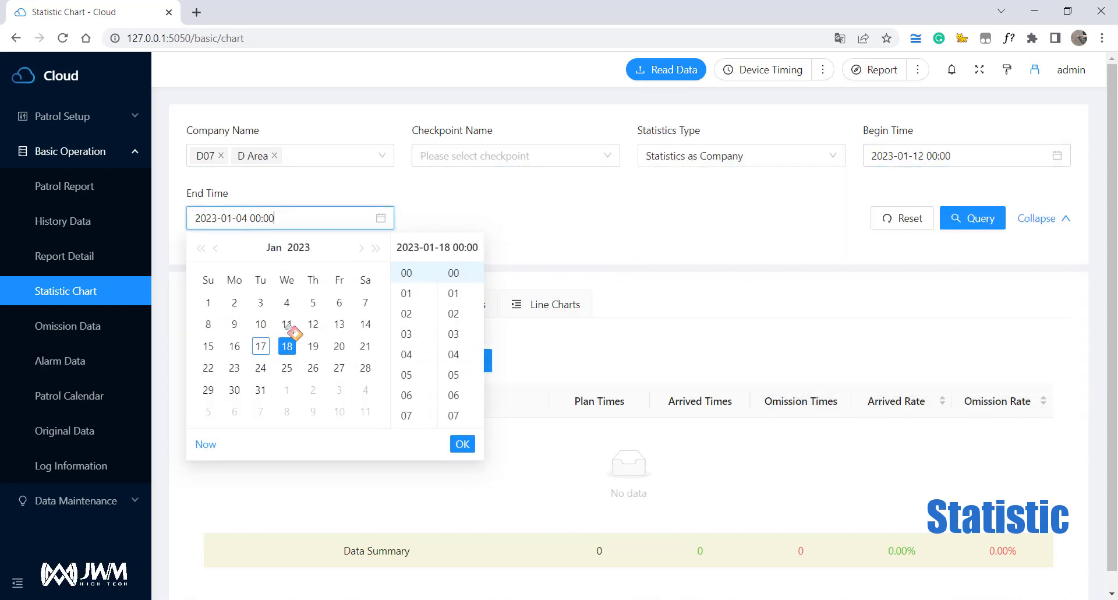
{"action": "left_click", "coordinate": [260, 346]}
{"action": "scroll", "coordinate": [414, 355], "scroll_direction": "down", "scroll_amount": 3}
{"action": "scroll", "coordinate": [412, 369], "scroll_direction": "down", "scroll_amount": 2}
{"action": "left_click", "coordinate": [411, 375]}
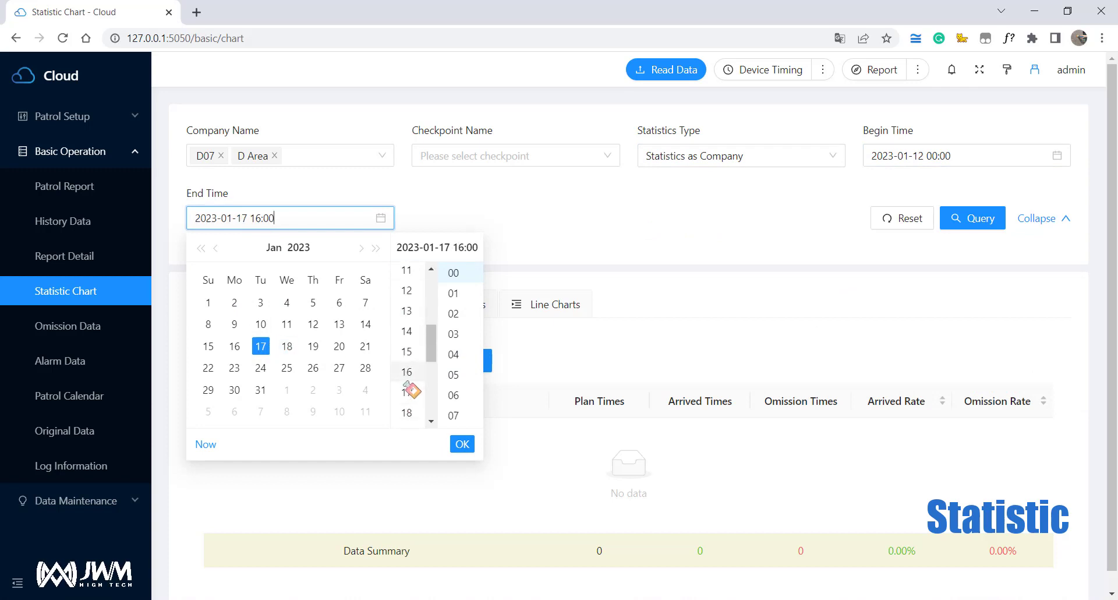
Query D07's statistics and compare them as column, bar and line charts
{"action": "left_click", "coordinate": [986, 220]}
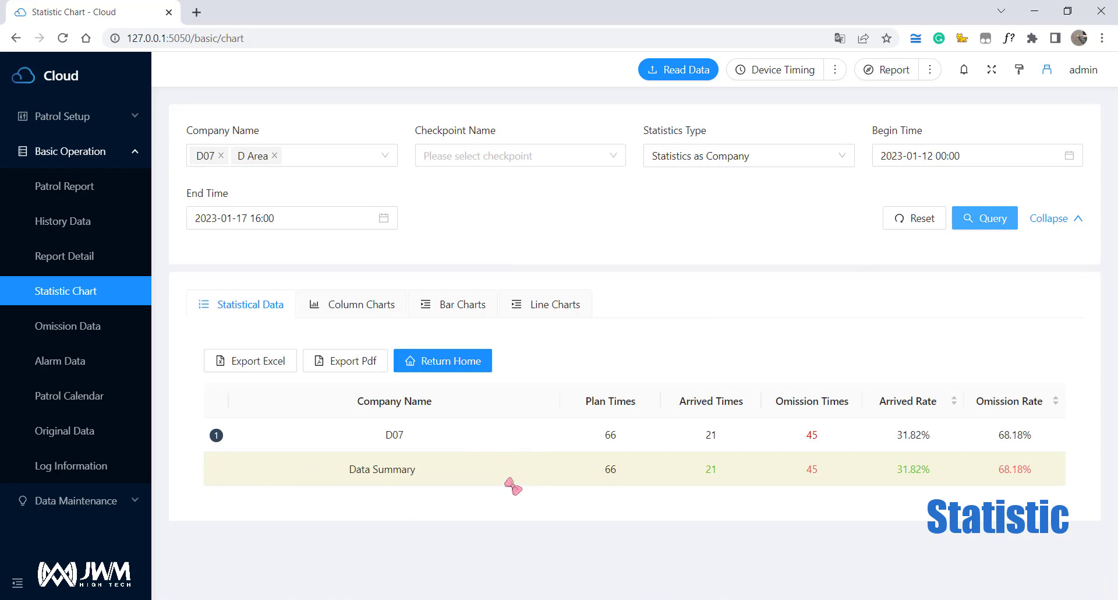
{"action": "left_click", "coordinate": [352, 302]}
{"action": "scroll", "coordinate": [454, 343], "scroll_direction": "down", "scroll_amount": 1}
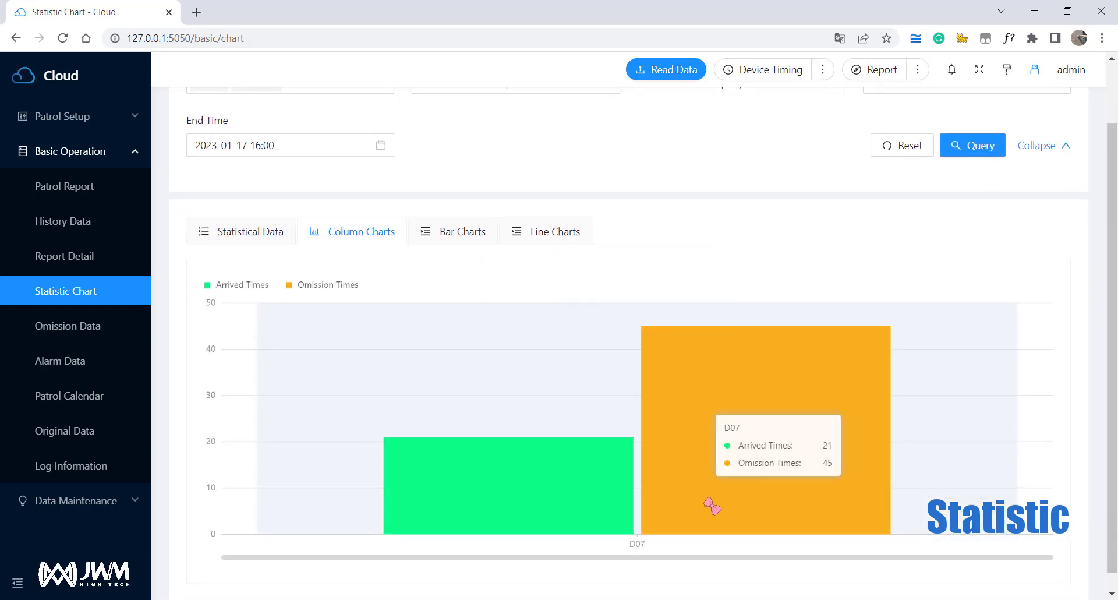
{"action": "left_click", "coordinate": [460, 233]}
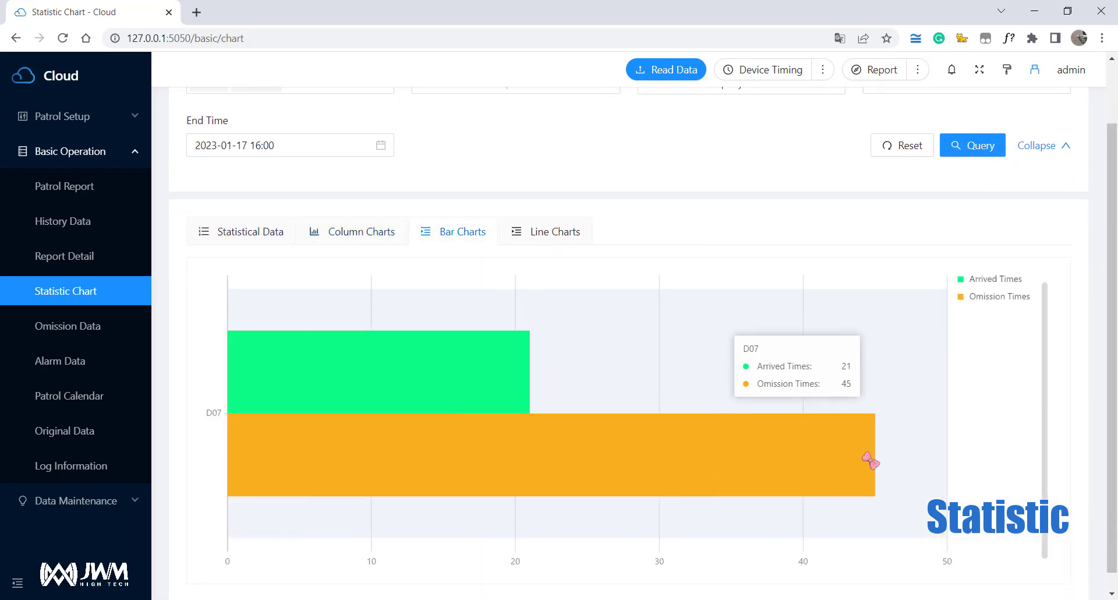
{"action": "left_click", "coordinate": [554, 236]}
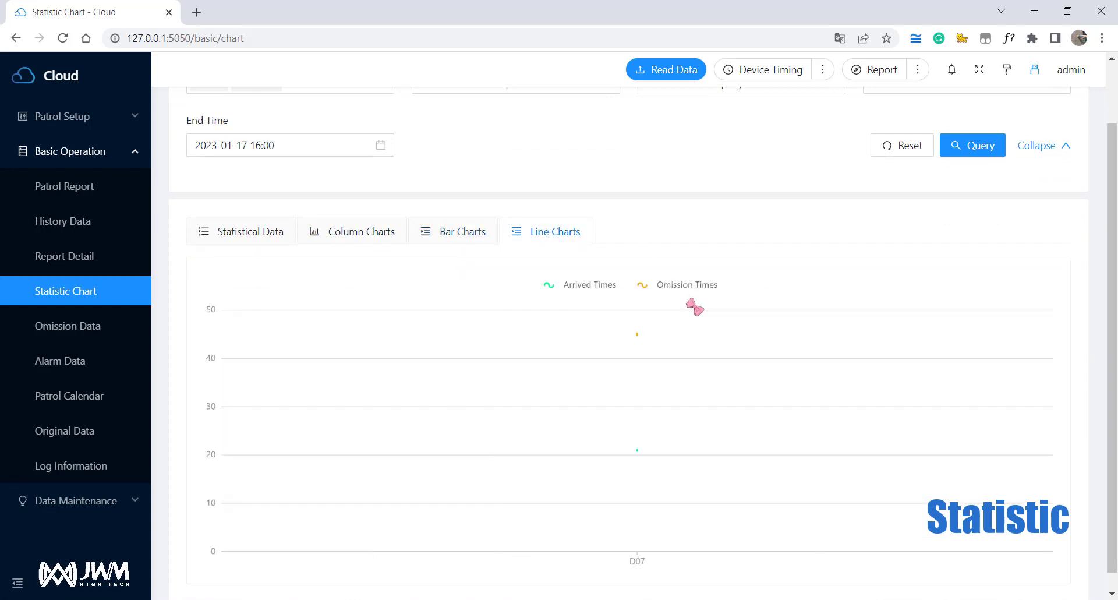
{"action": "left_click", "coordinate": [247, 240]}
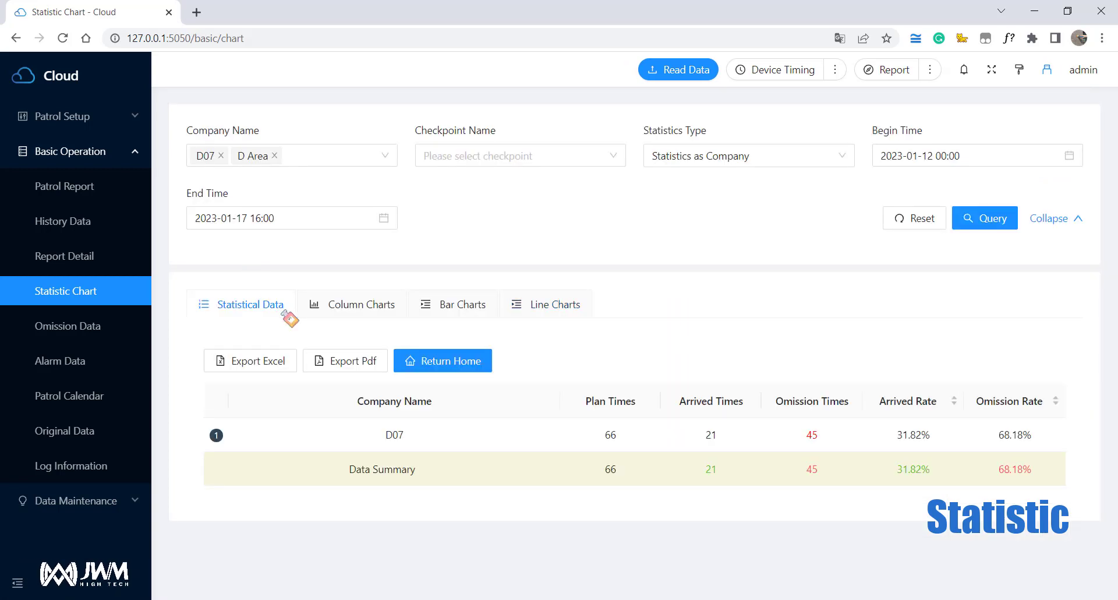
Export D07's statistical data as Statistics.xls and return to the Cloud dashboard
{"action": "left_click", "coordinate": [282, 365]}
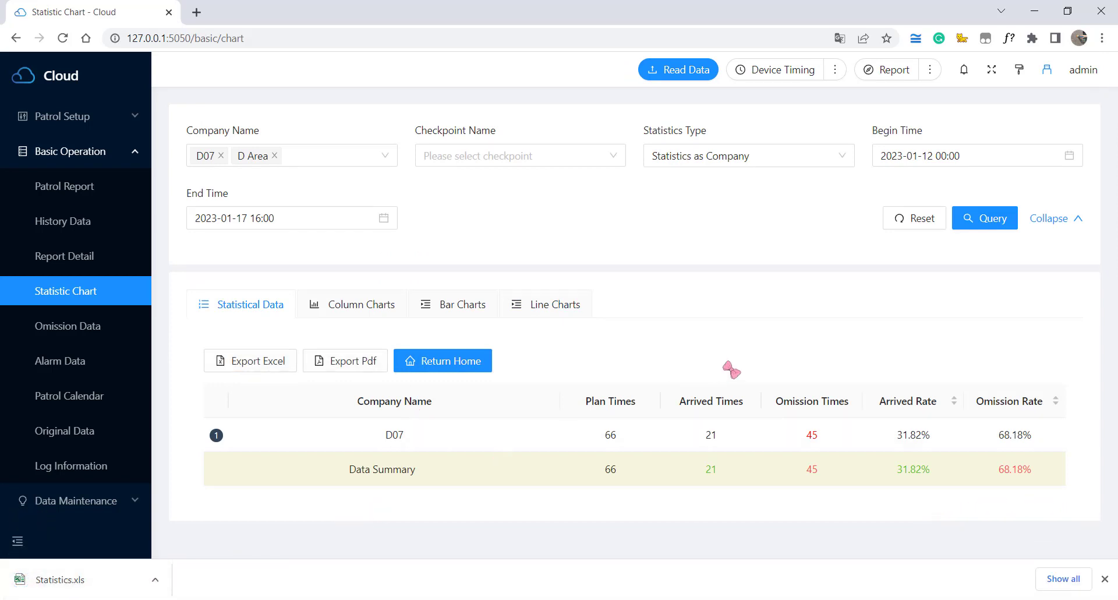
{"action": "left_click", "coordinate": [70, 81]}
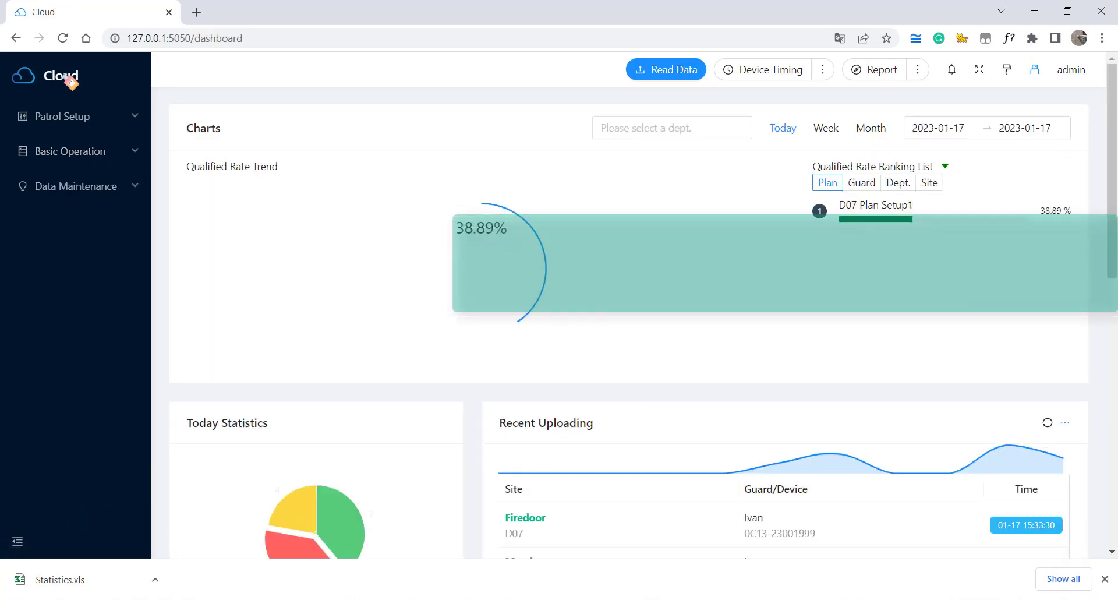